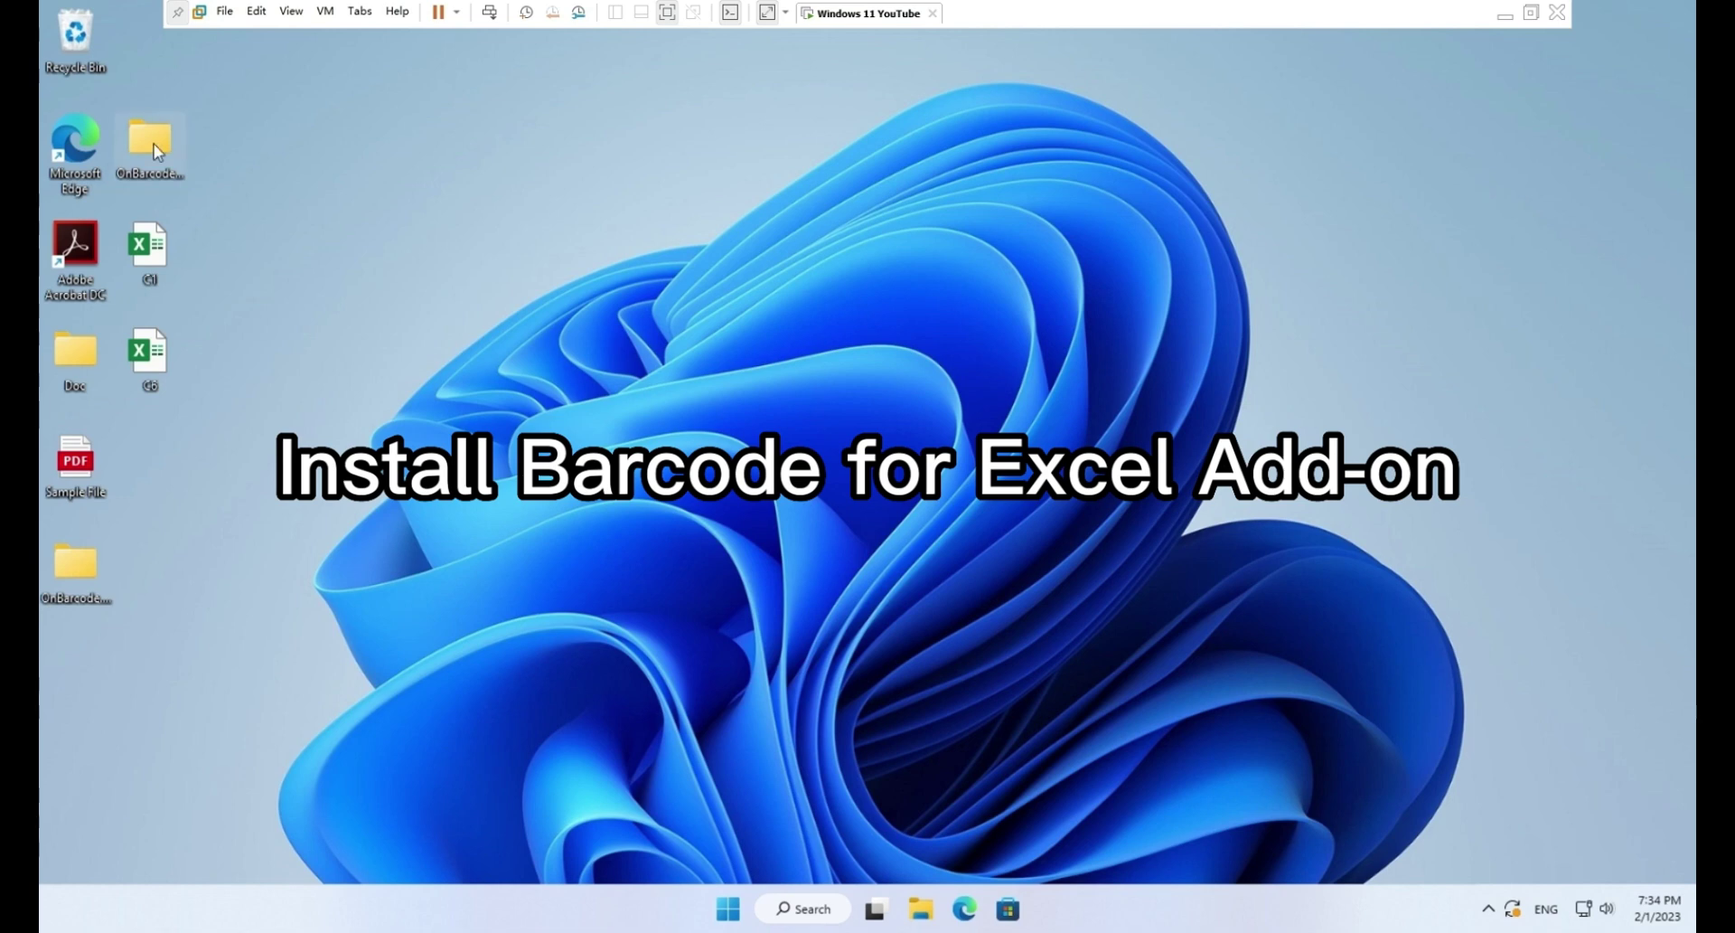
Step: Open the OnBarcode.Excel.Barcode.Production > Barcode Addin for Excel 2021 > 64-bit folder
{"action": "left_click", "coordinate": [154, 144]}
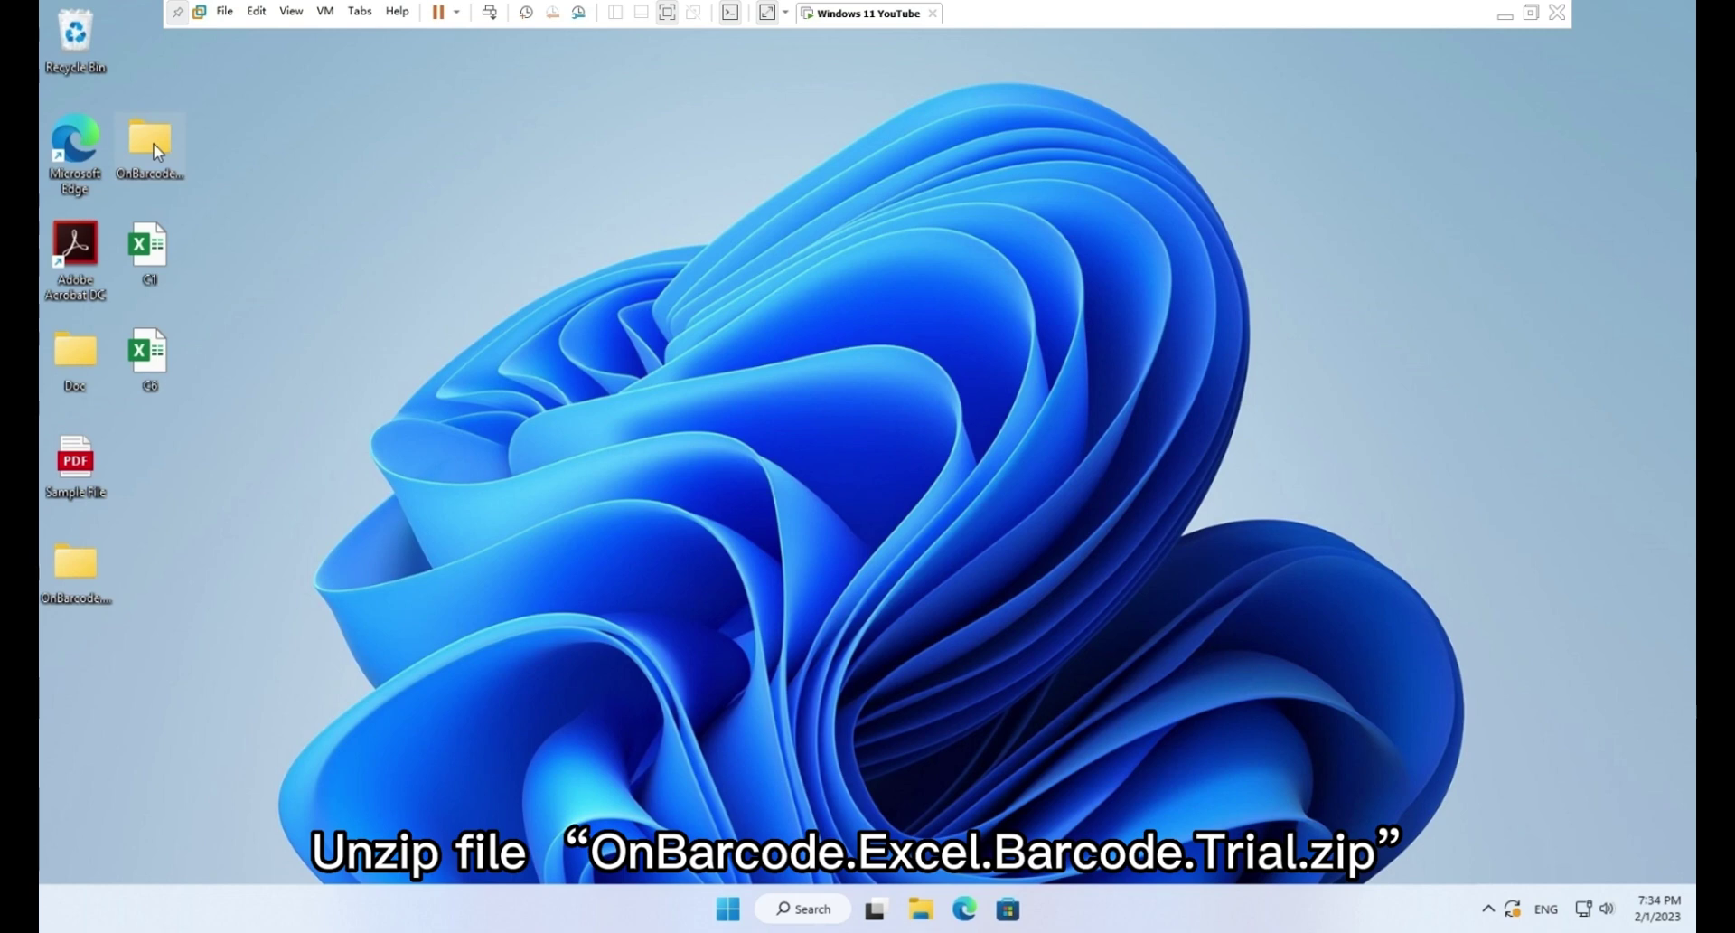
{"action": "double_click", "coordinate": [153, 144]}
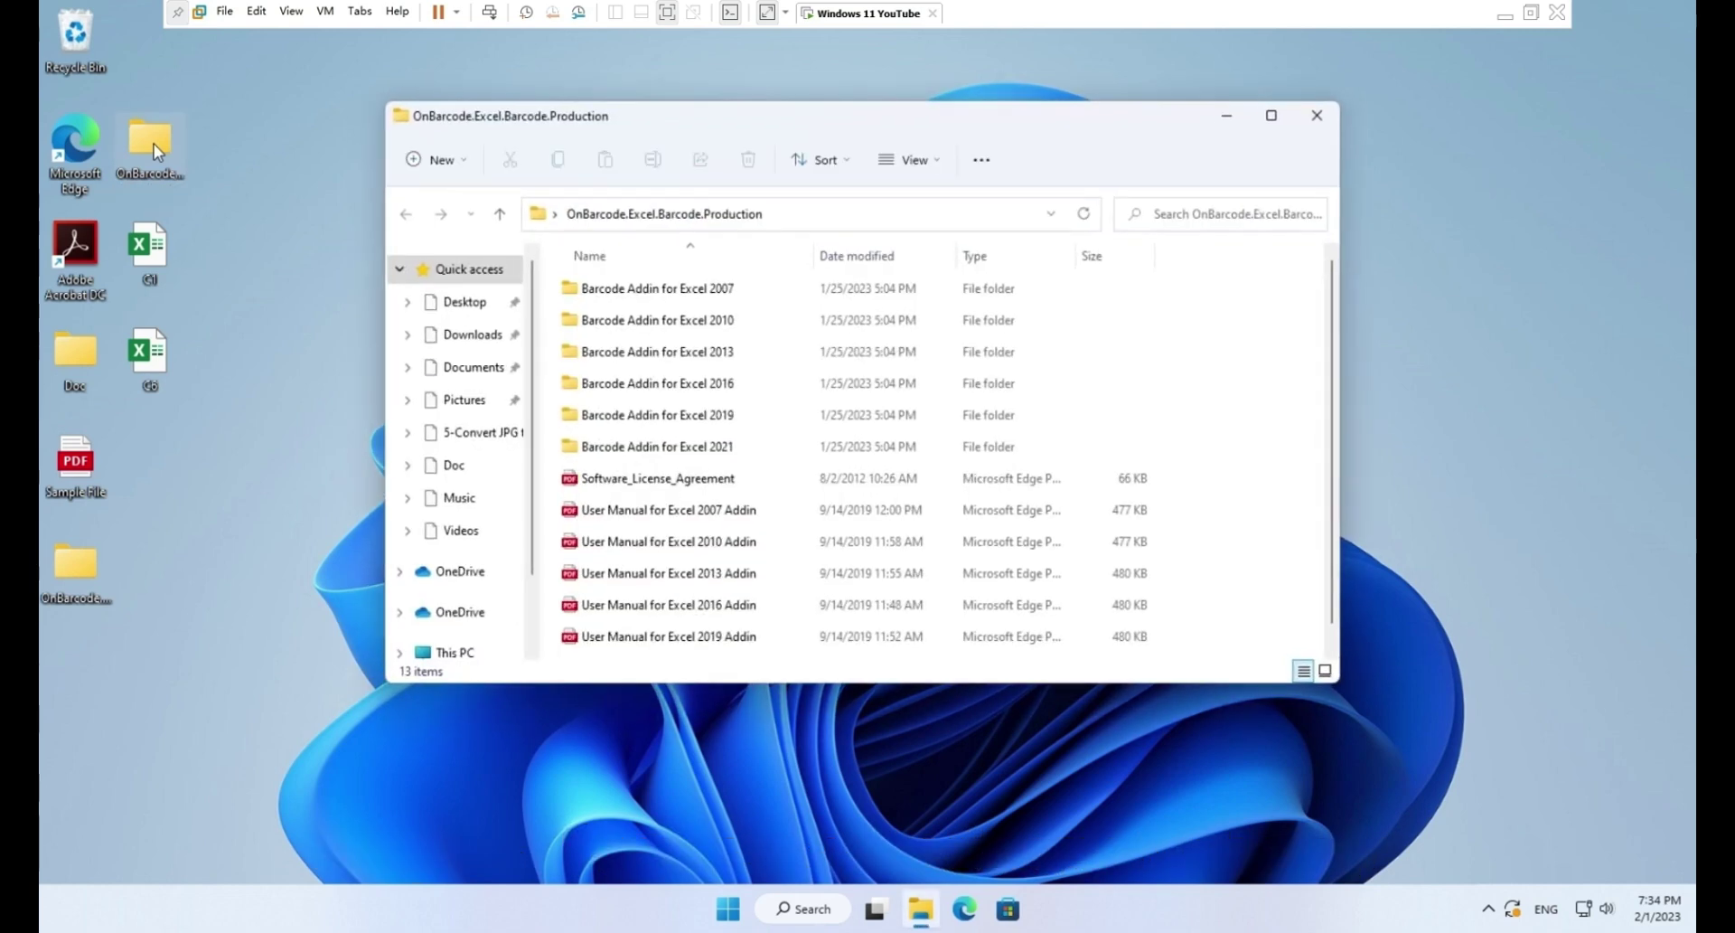
{"action": "double_click", "coordinate": [758, 447]}
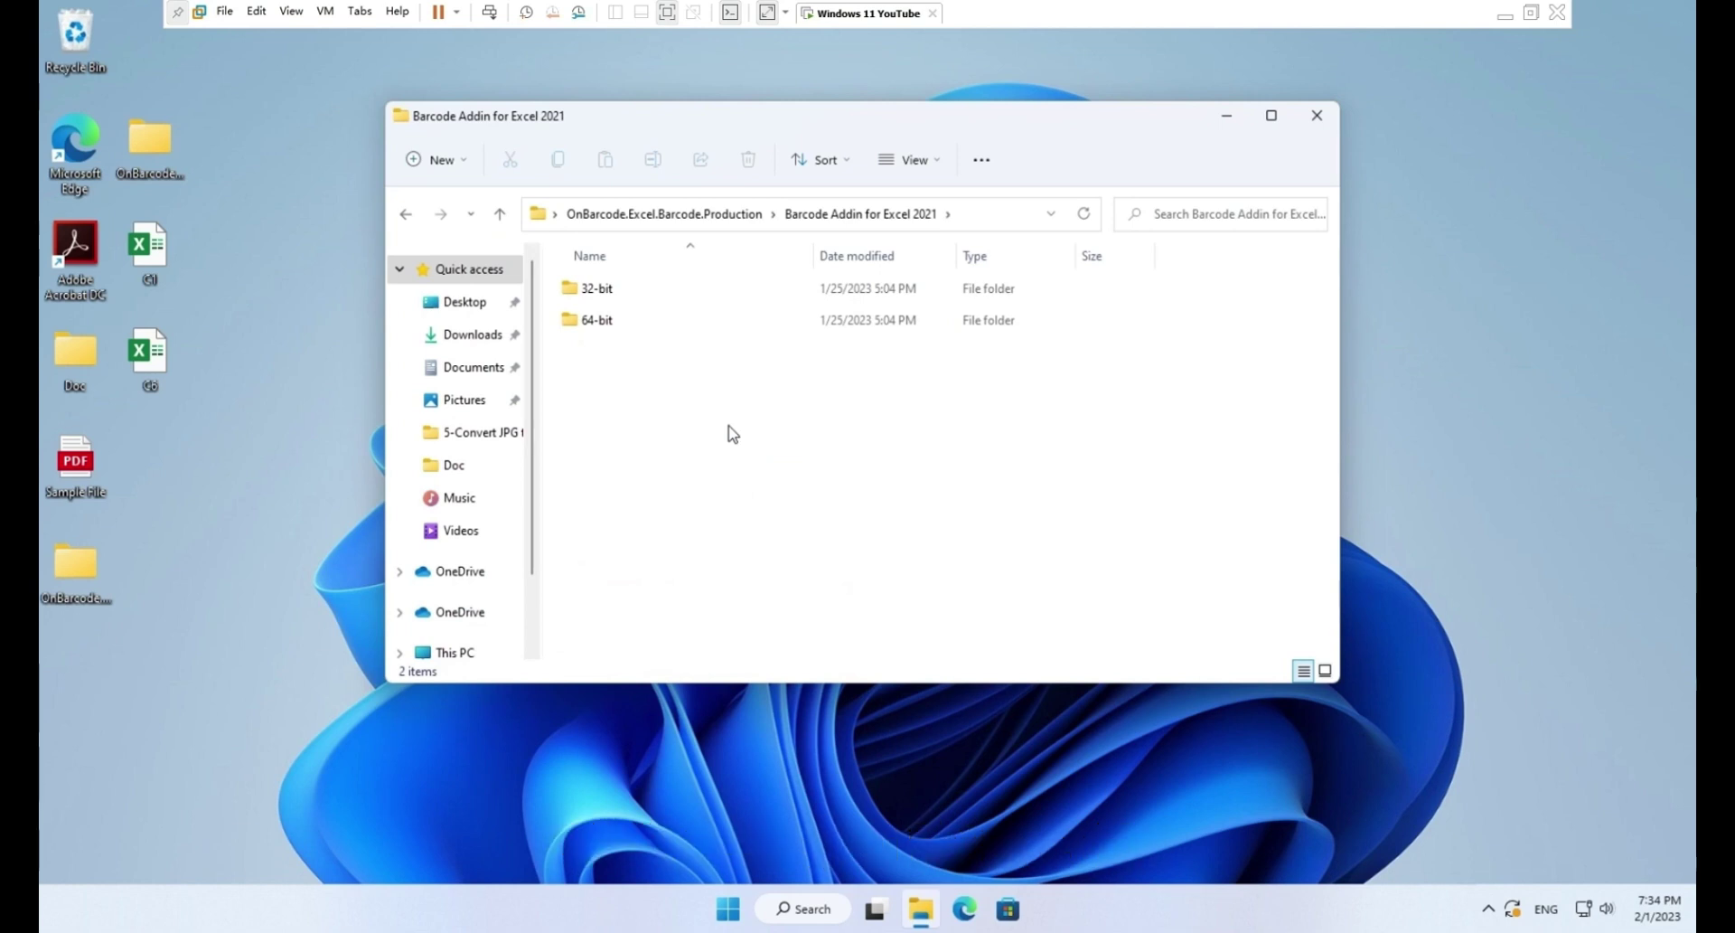
{"action": "double_click", "coordinate": [657, 320]}
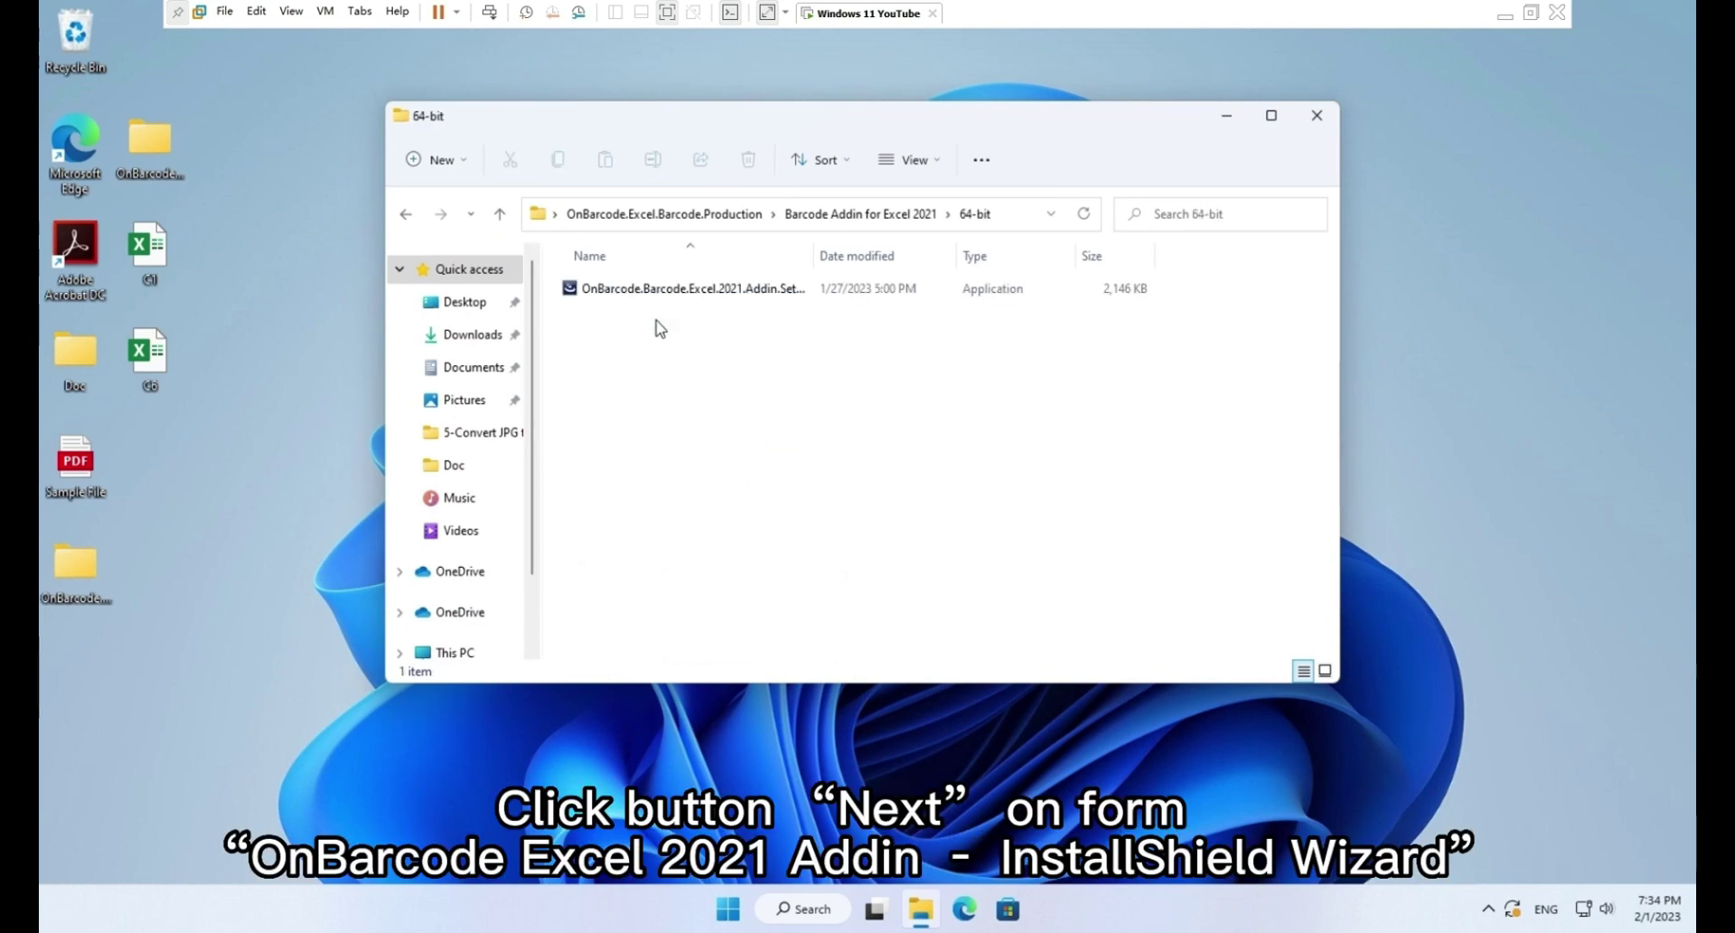
Step: Run the 64-bit add-in setup to completion, approving UAC, then open an Excel workbook
{"action": "double_click", "coordinate": [697, 293]}
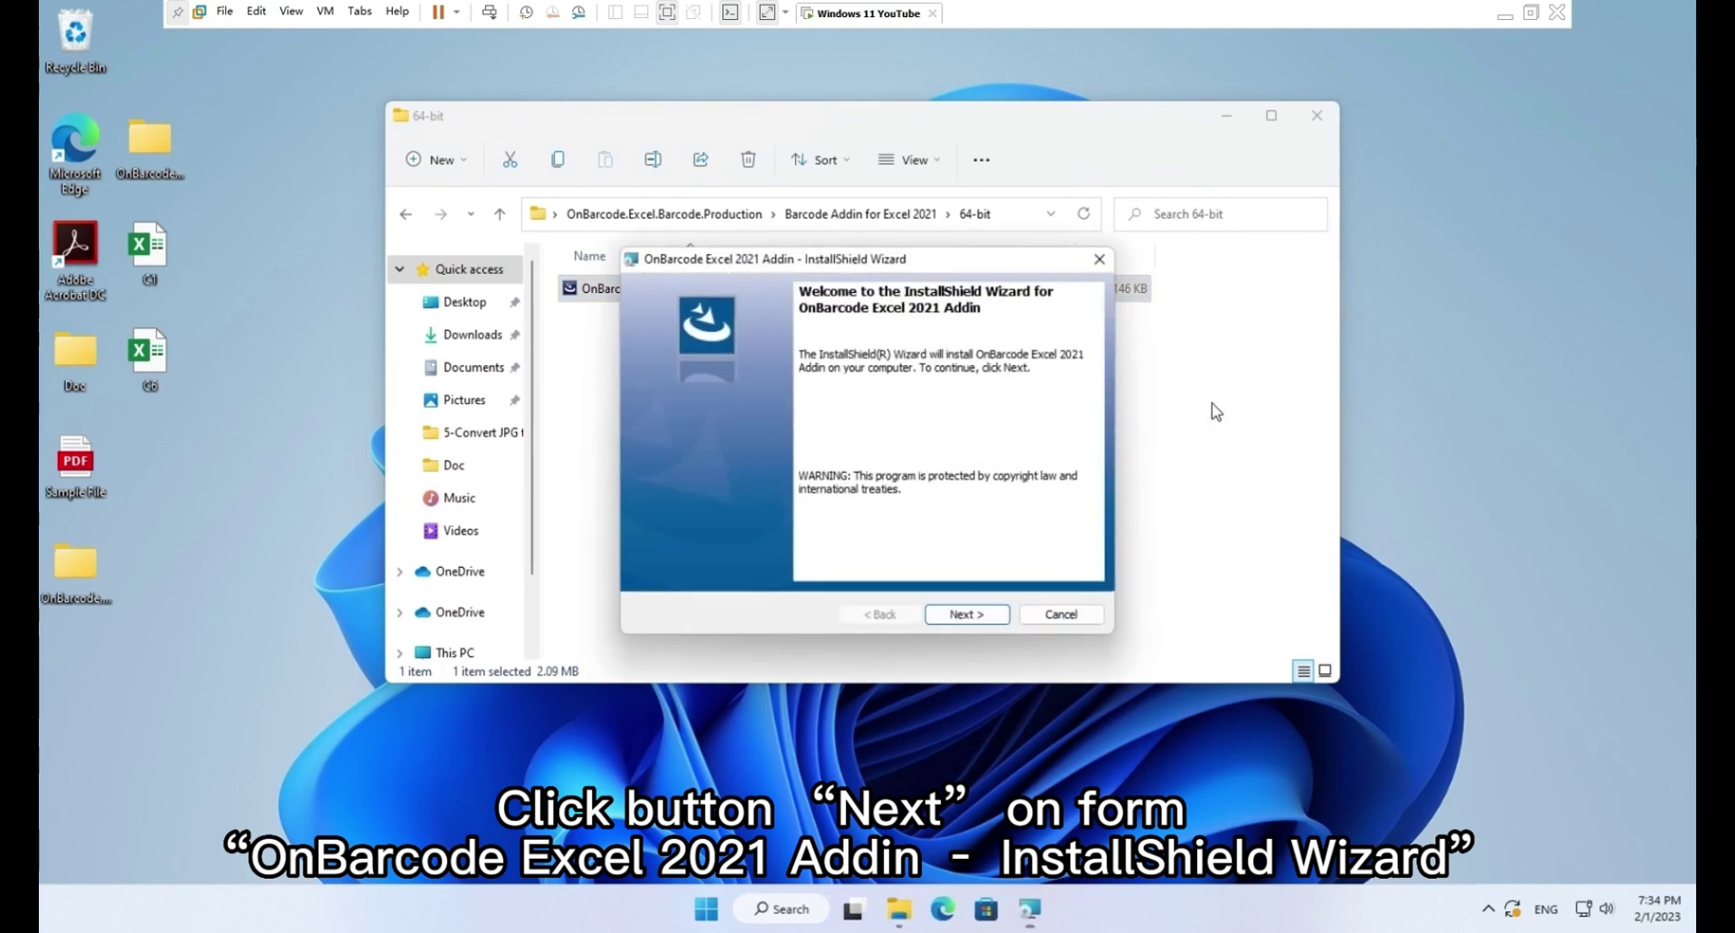
{"action": "left_click", "coordinate": [985, 615]}
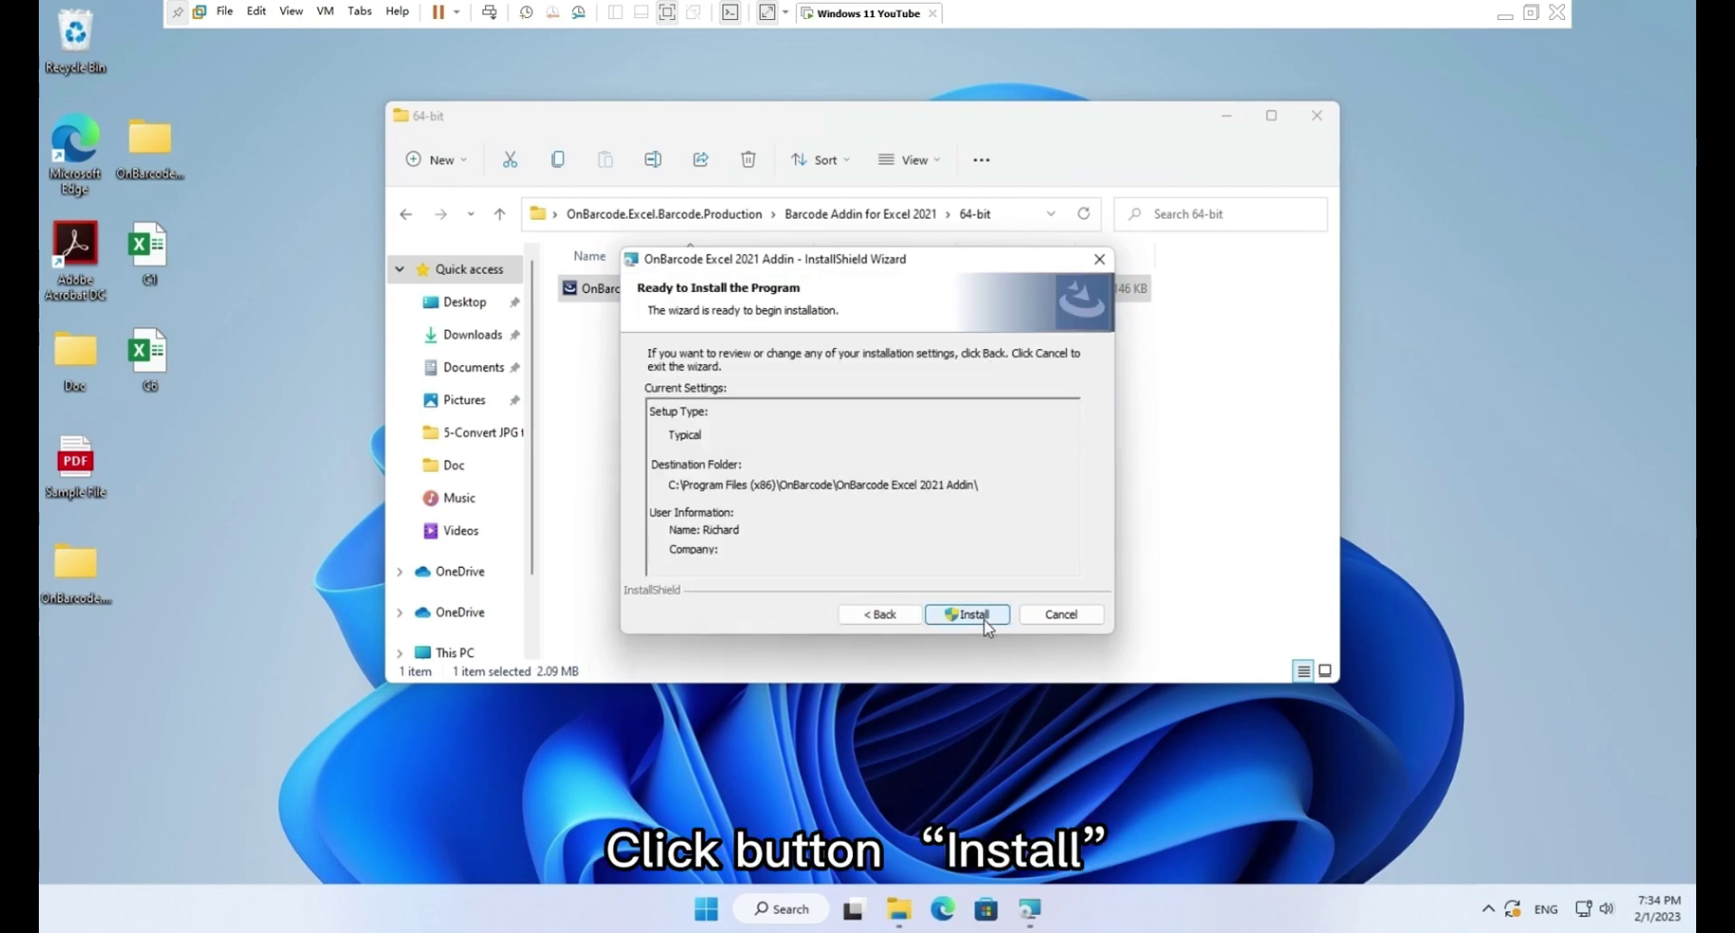
{"action": "left_click", "coordinate": [983, 618]}
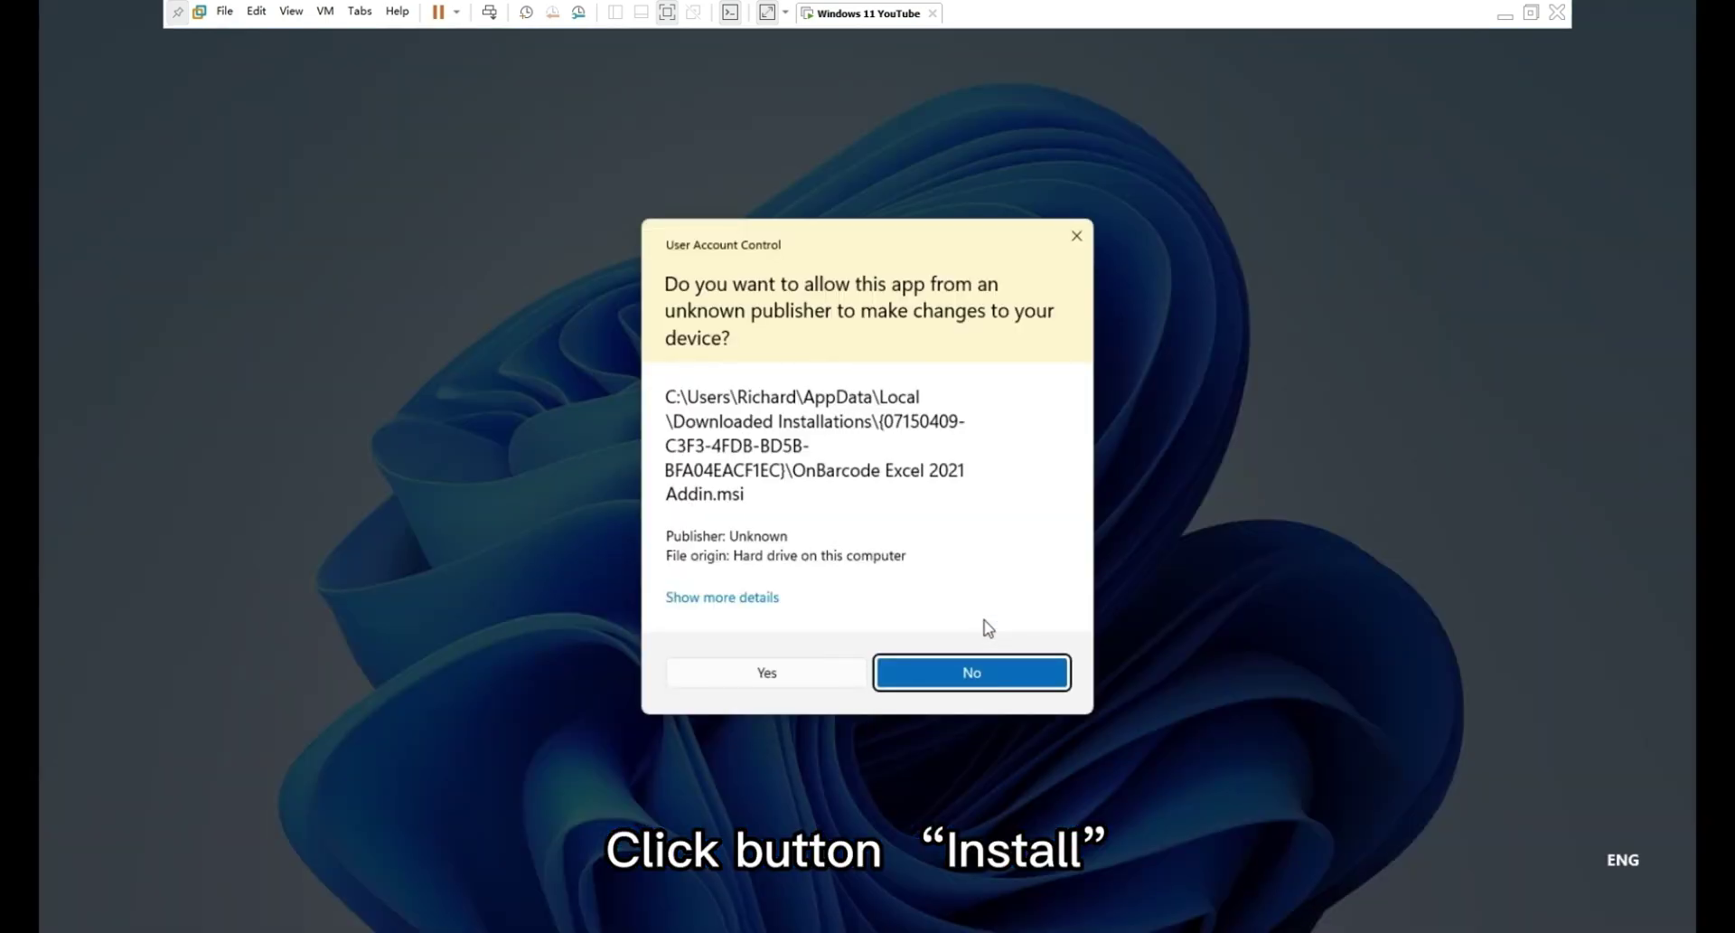
{"action": "left_click", "coordinate": [833, 680]}
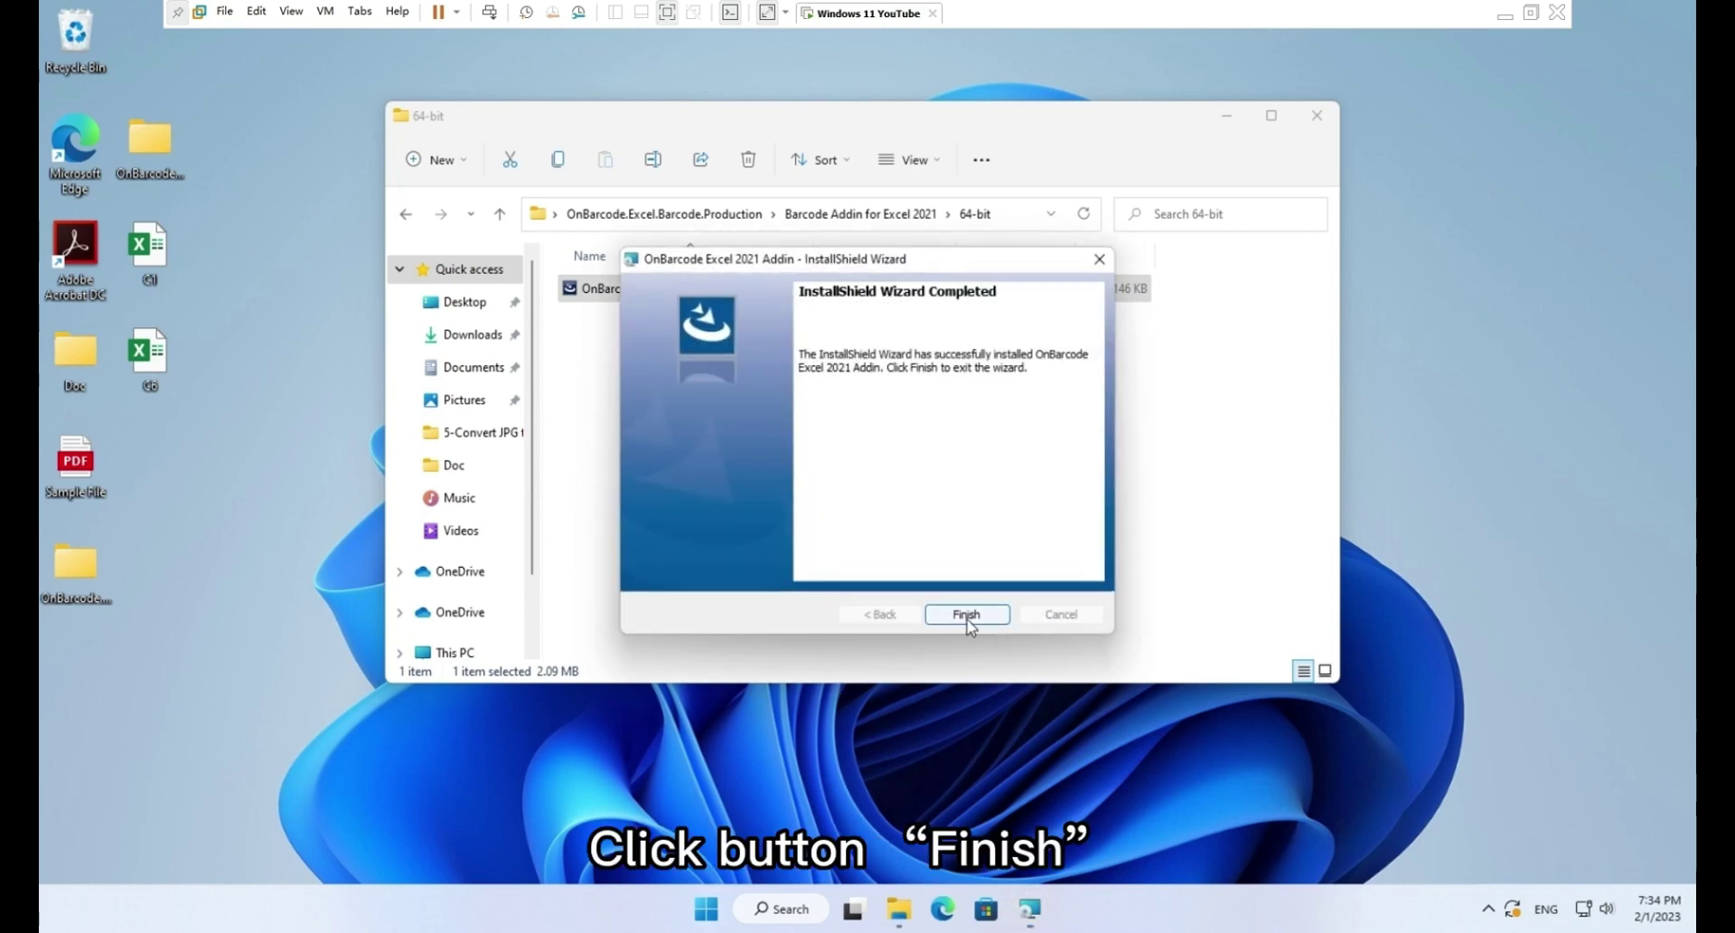
{"action": "left_click", "coordinate": [966, 614]}
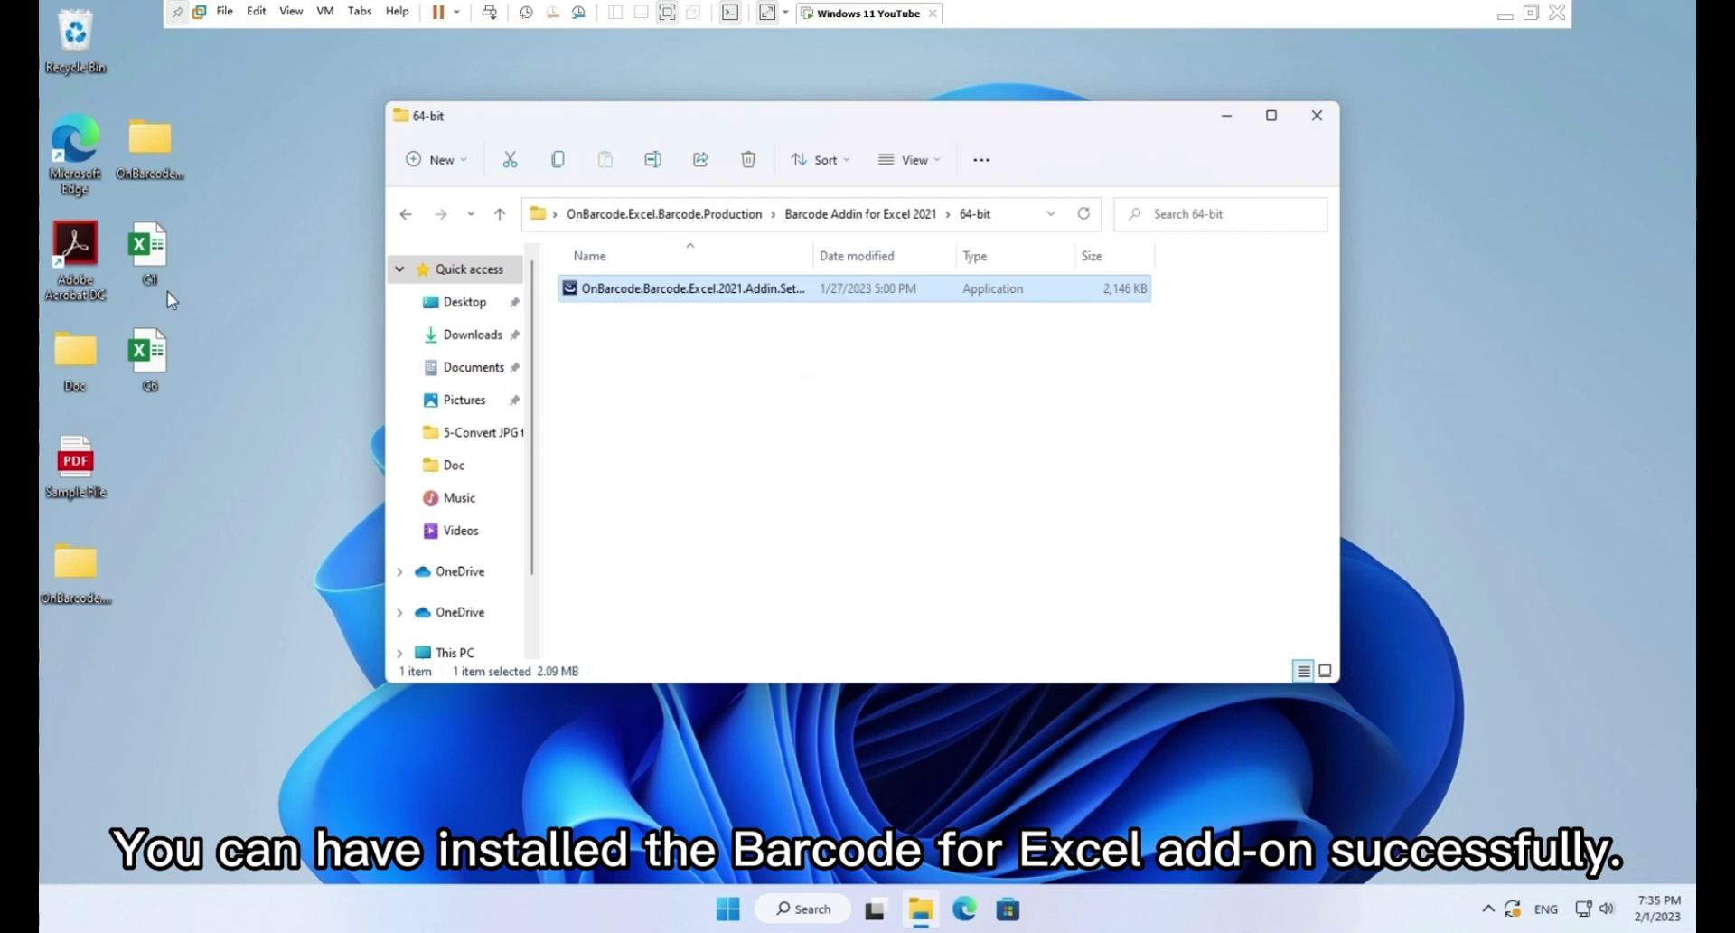
{"action": "double_click", "coordinate": [155, 259]}
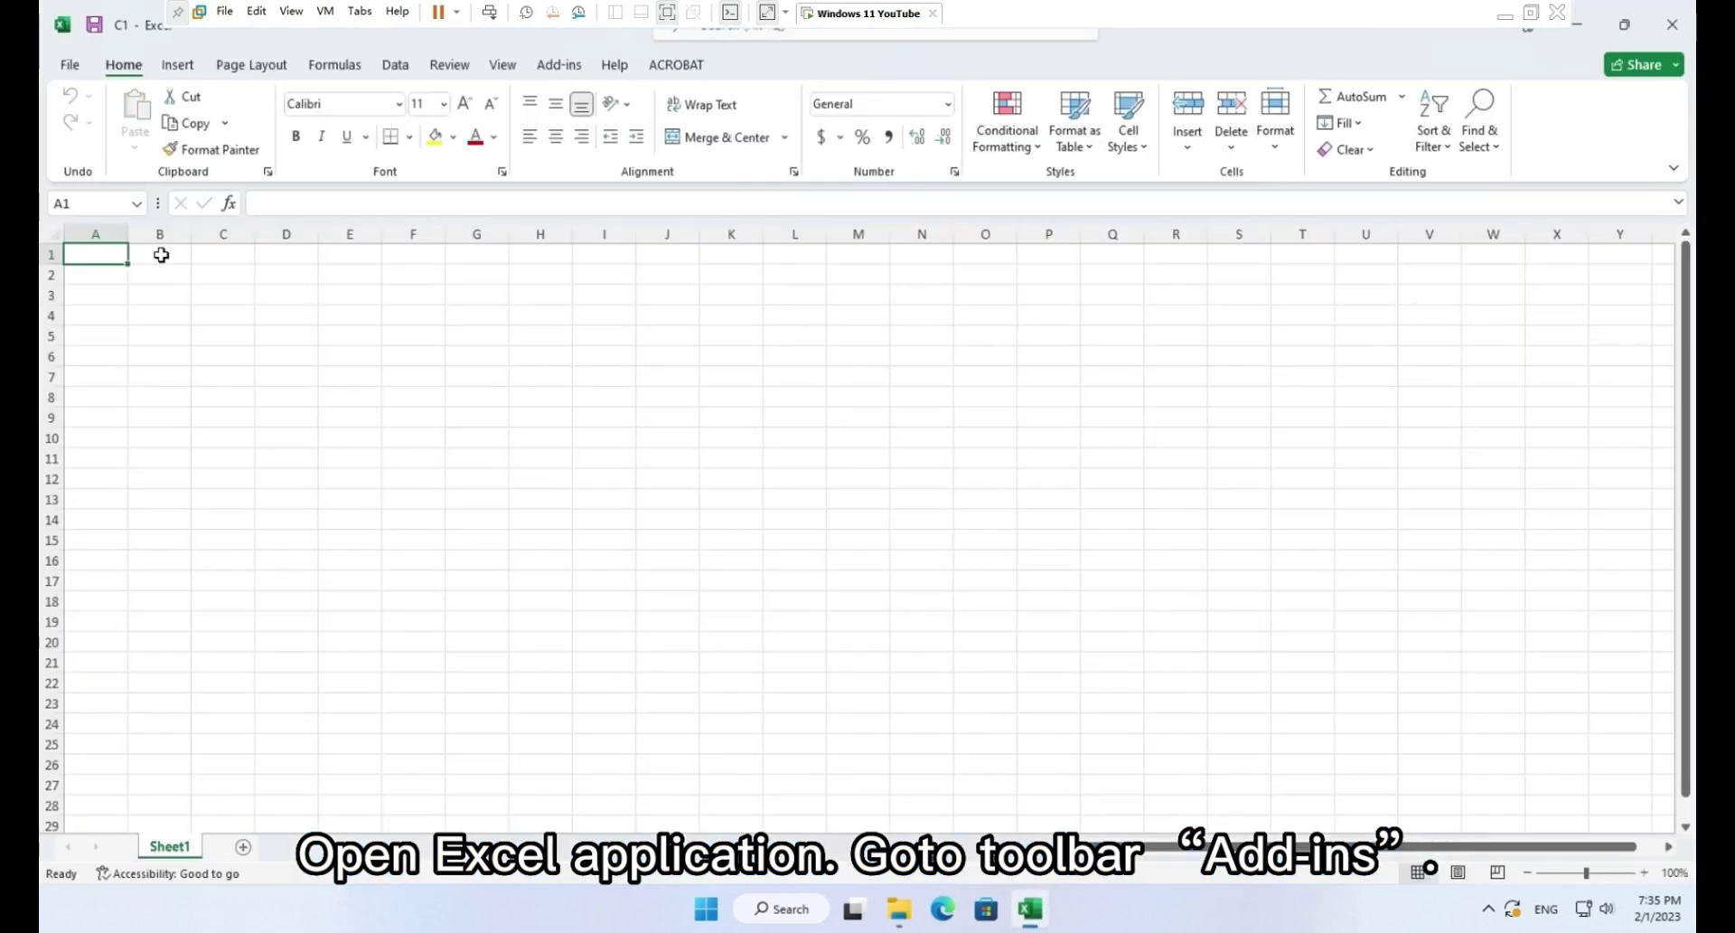
Step: Check the Add-ins ribbon for the OnBarcode barcode group, then close Excel
{"action": "left_click", "coordinate": [569, 71]}
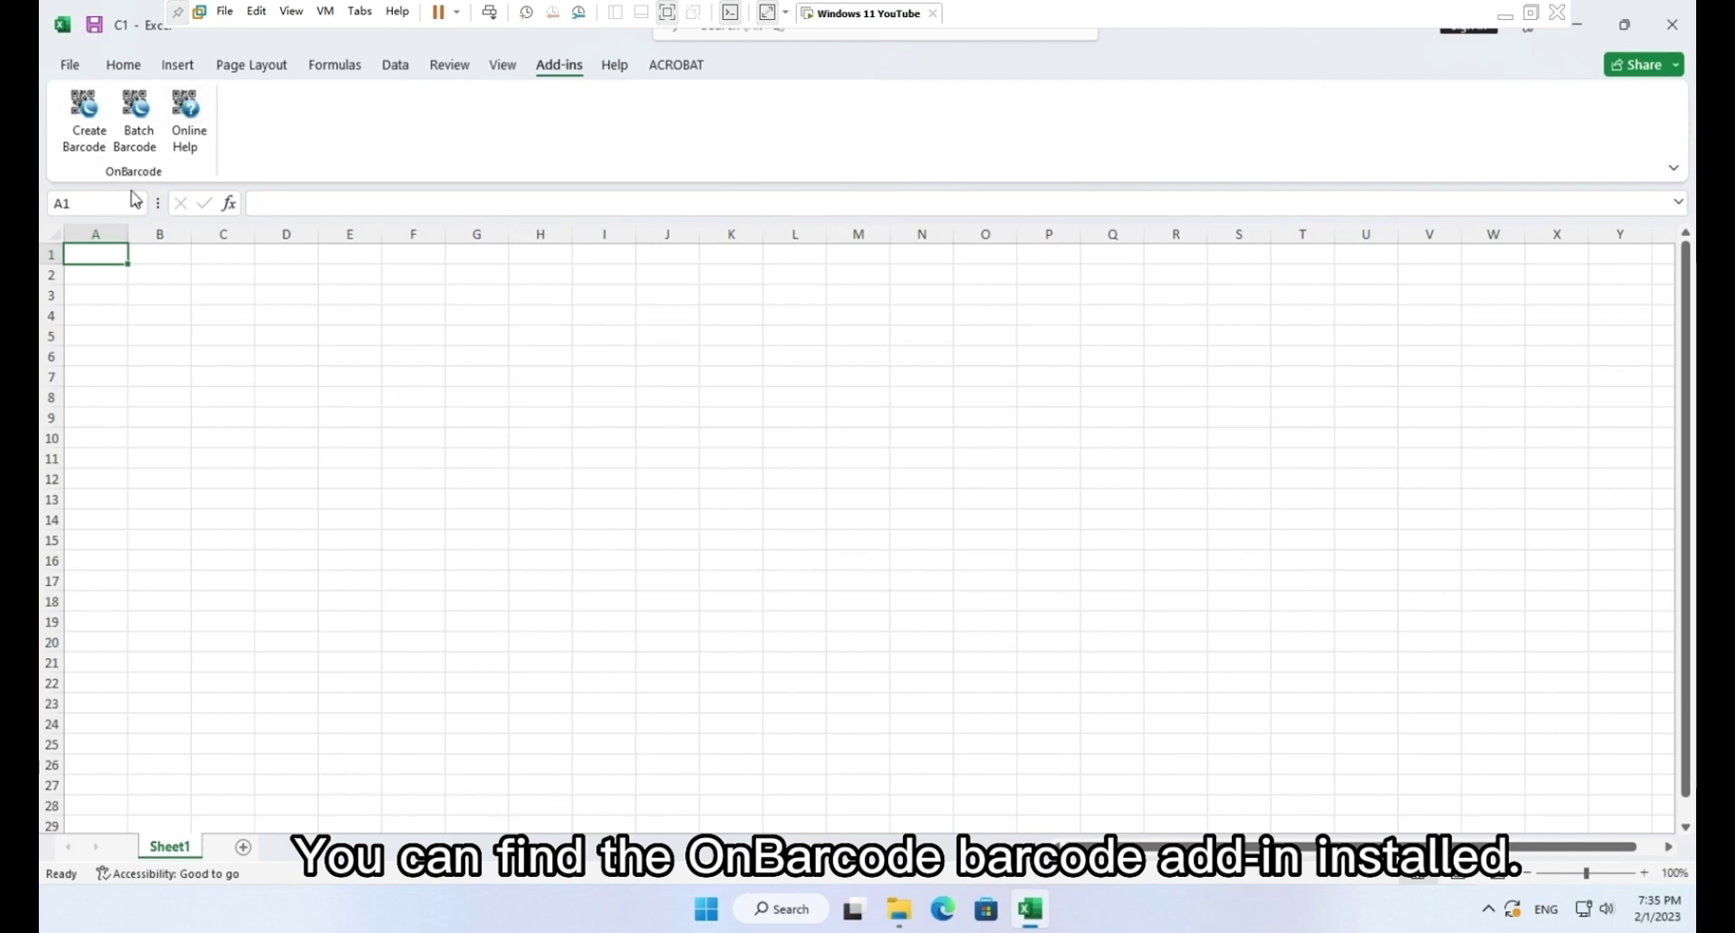
{"action": "left_click", "coordinate": [1672, 24]}
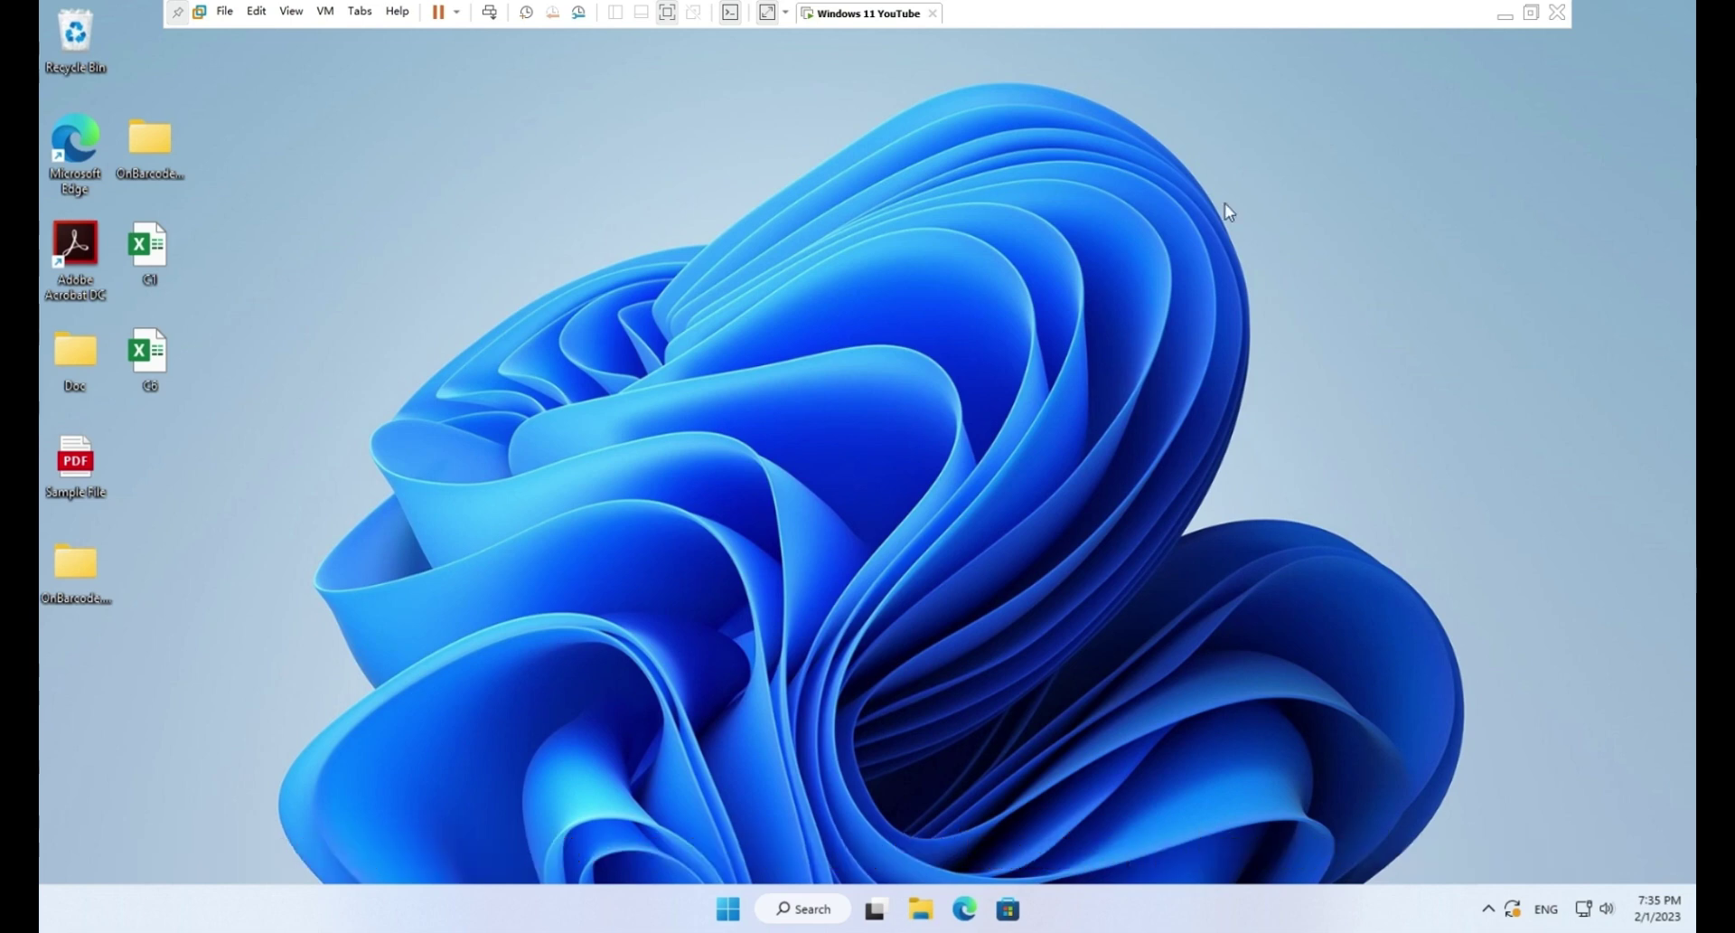
Step: Go to Settings > Apps > Apps & features and scroll down to OnBarcode Excel 2021 Addin
{"action": "left_click", "coordinate": [724, 913]}
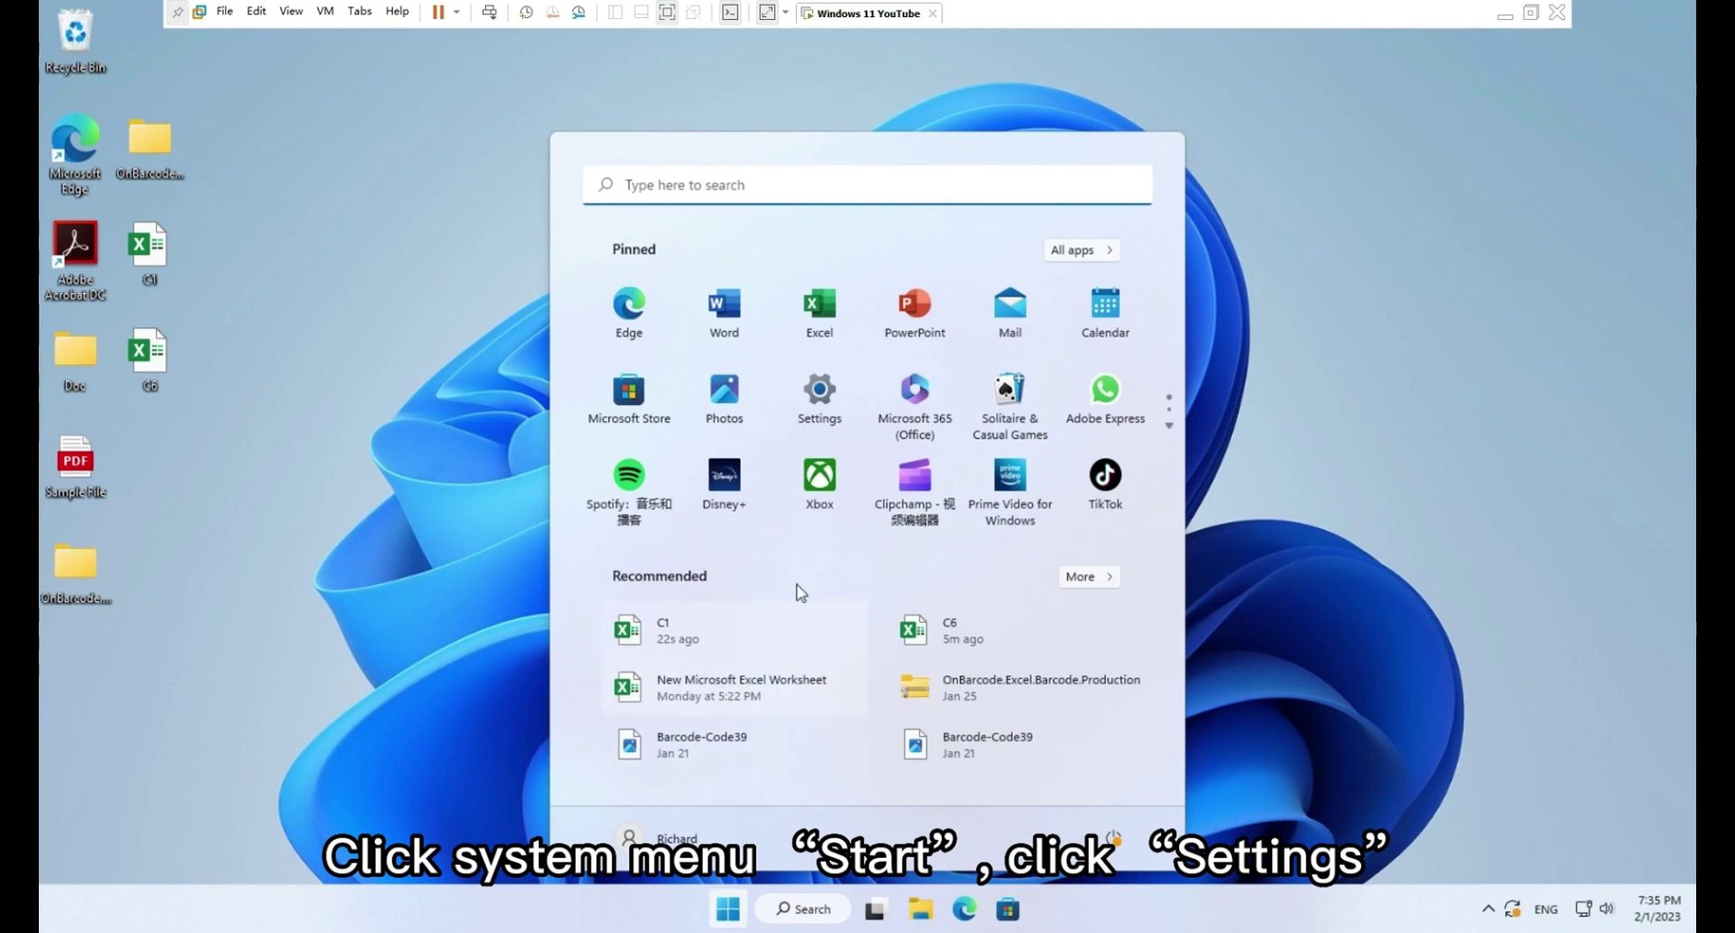
{"action": "left_click", "coordinate": [820, 405]}
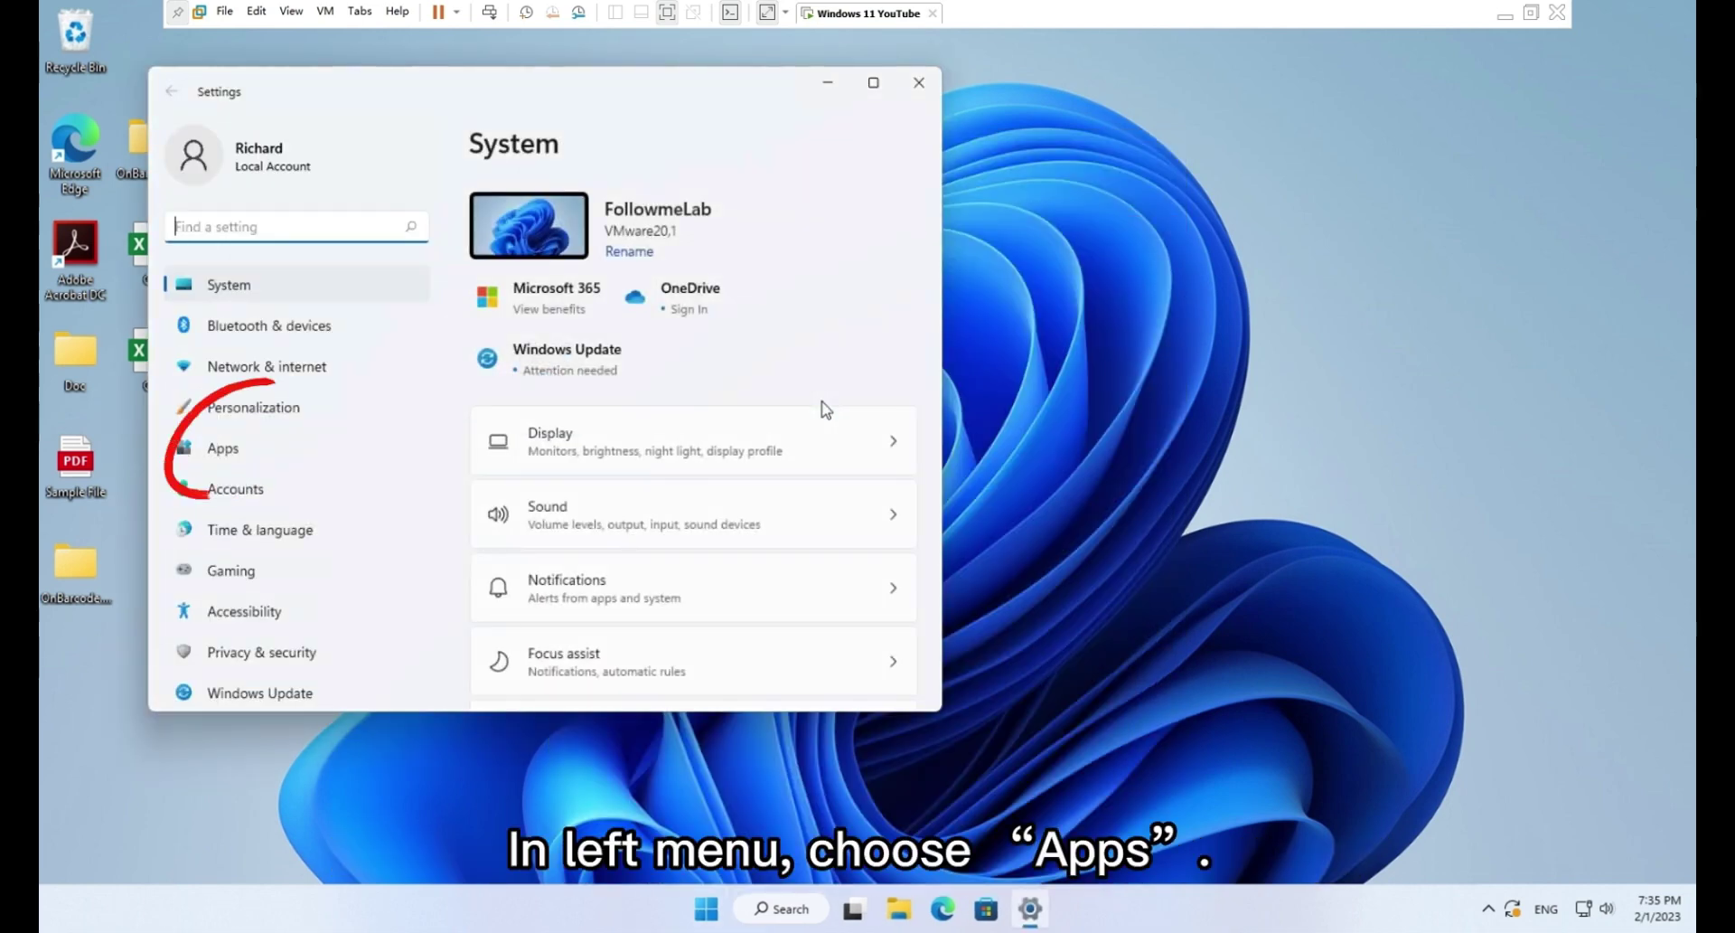
{"action": "left_click", "coordinate": [266, 456]}
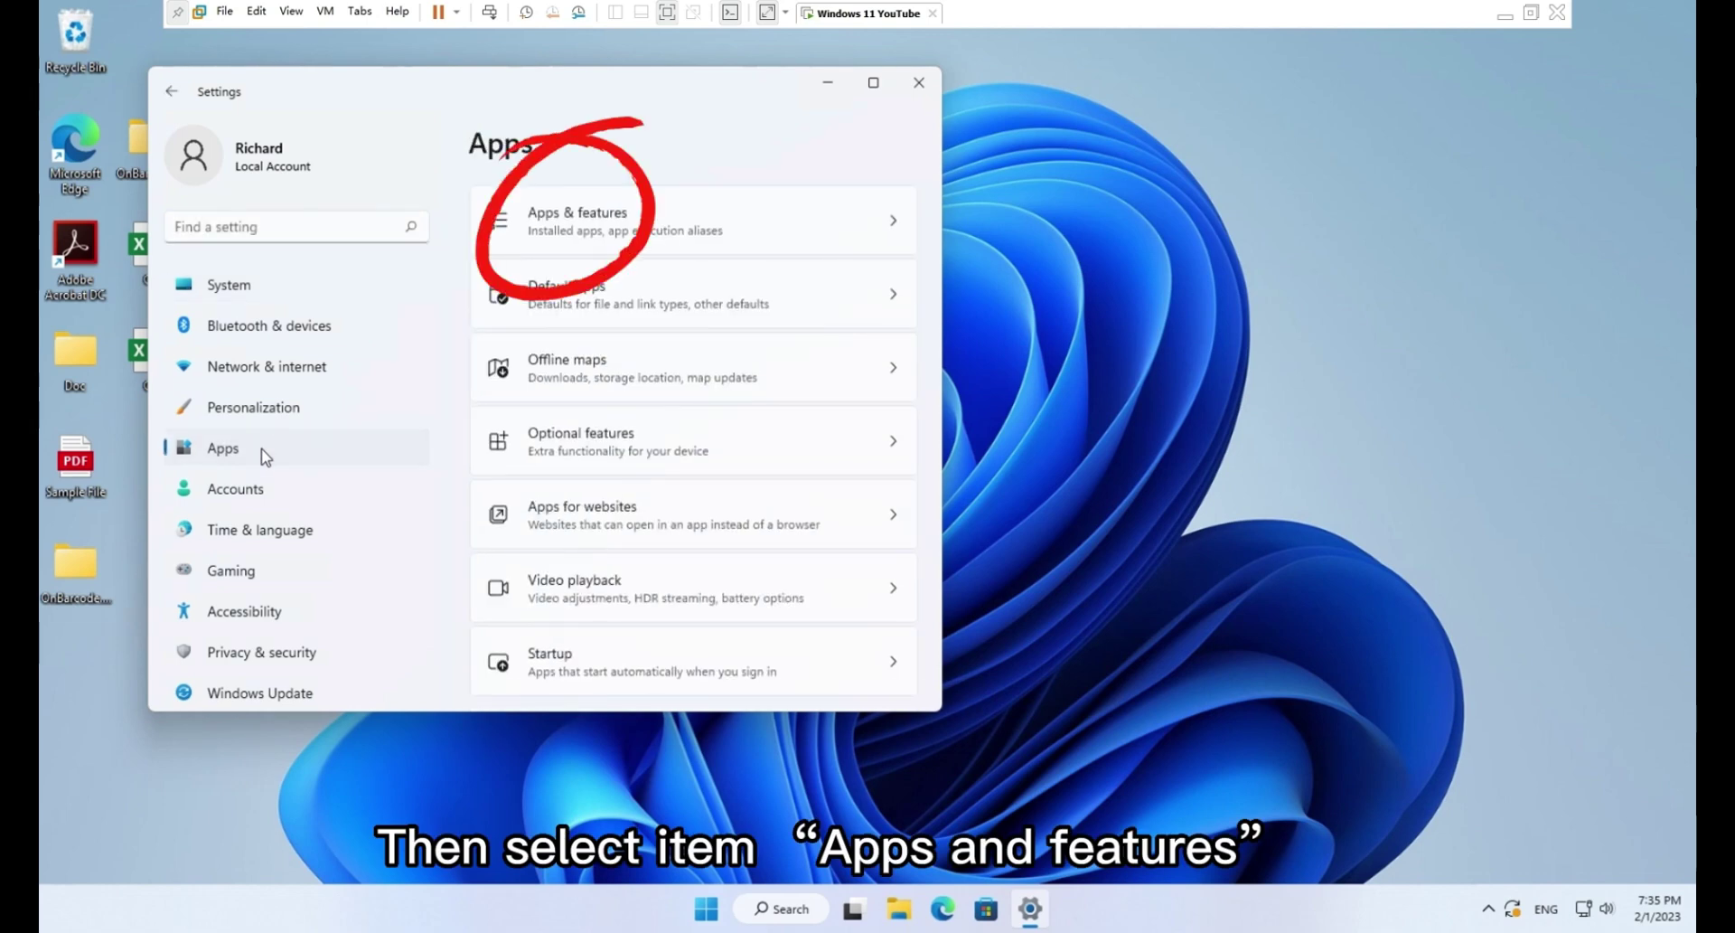
{"action": "left_click", "coordinate": [680, 233]}
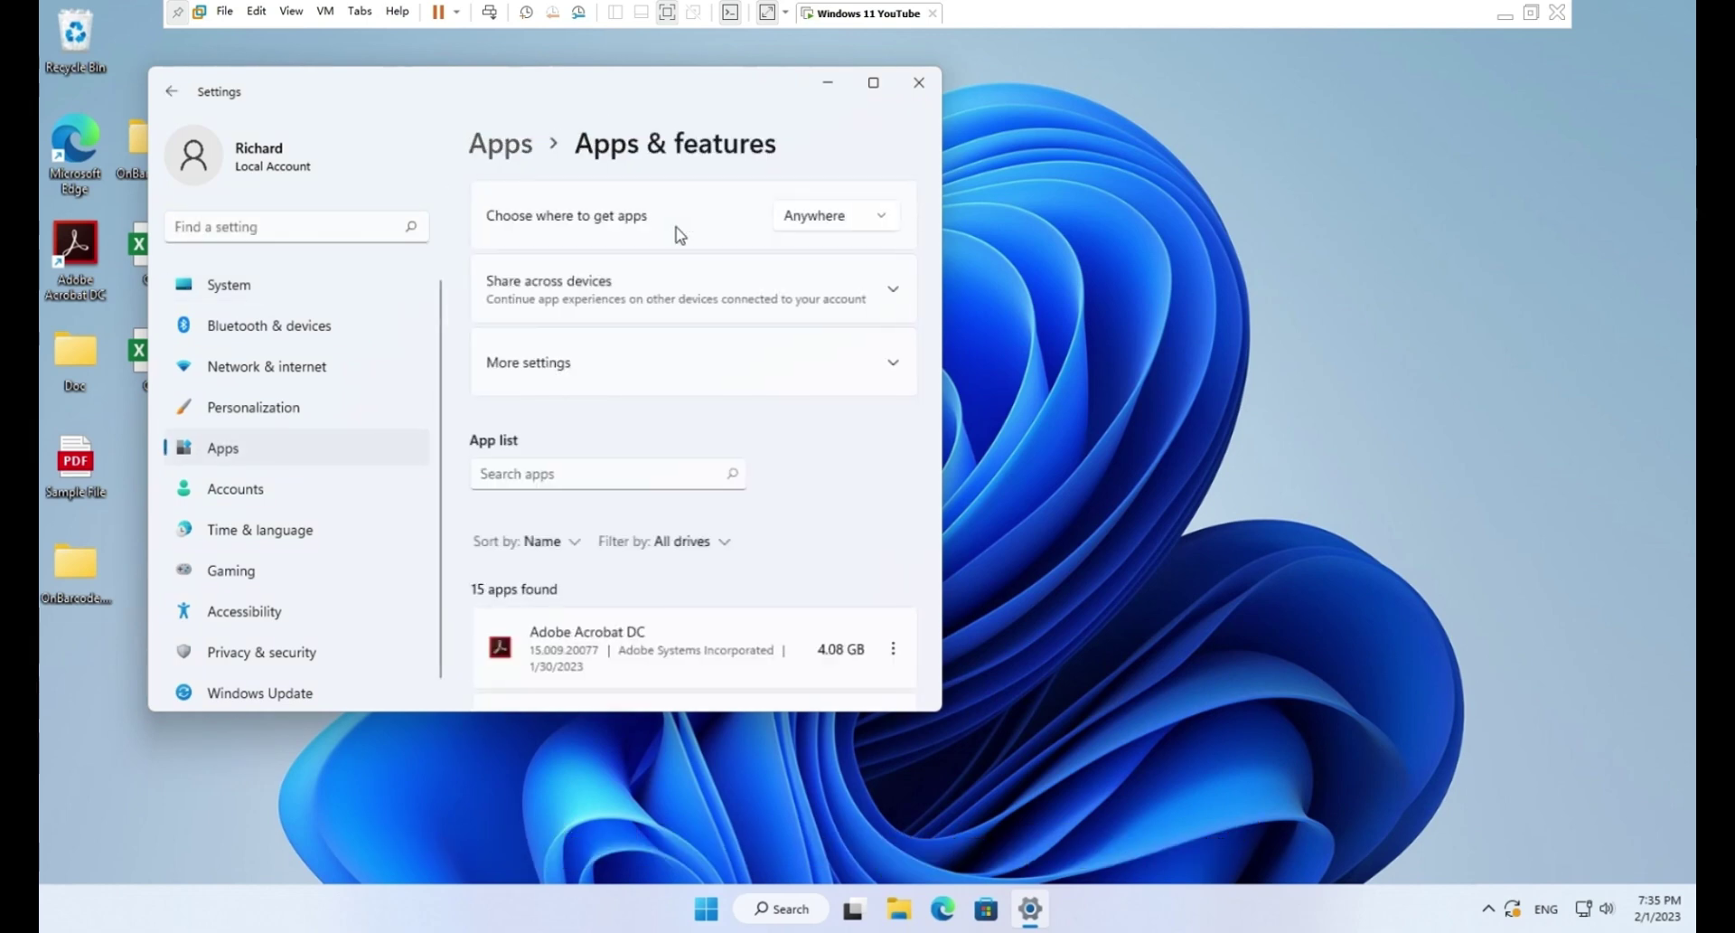
{"action": "scroll", "coordinate": [839, 477], "scroll_direction": "down", "scroll_amount": 9}
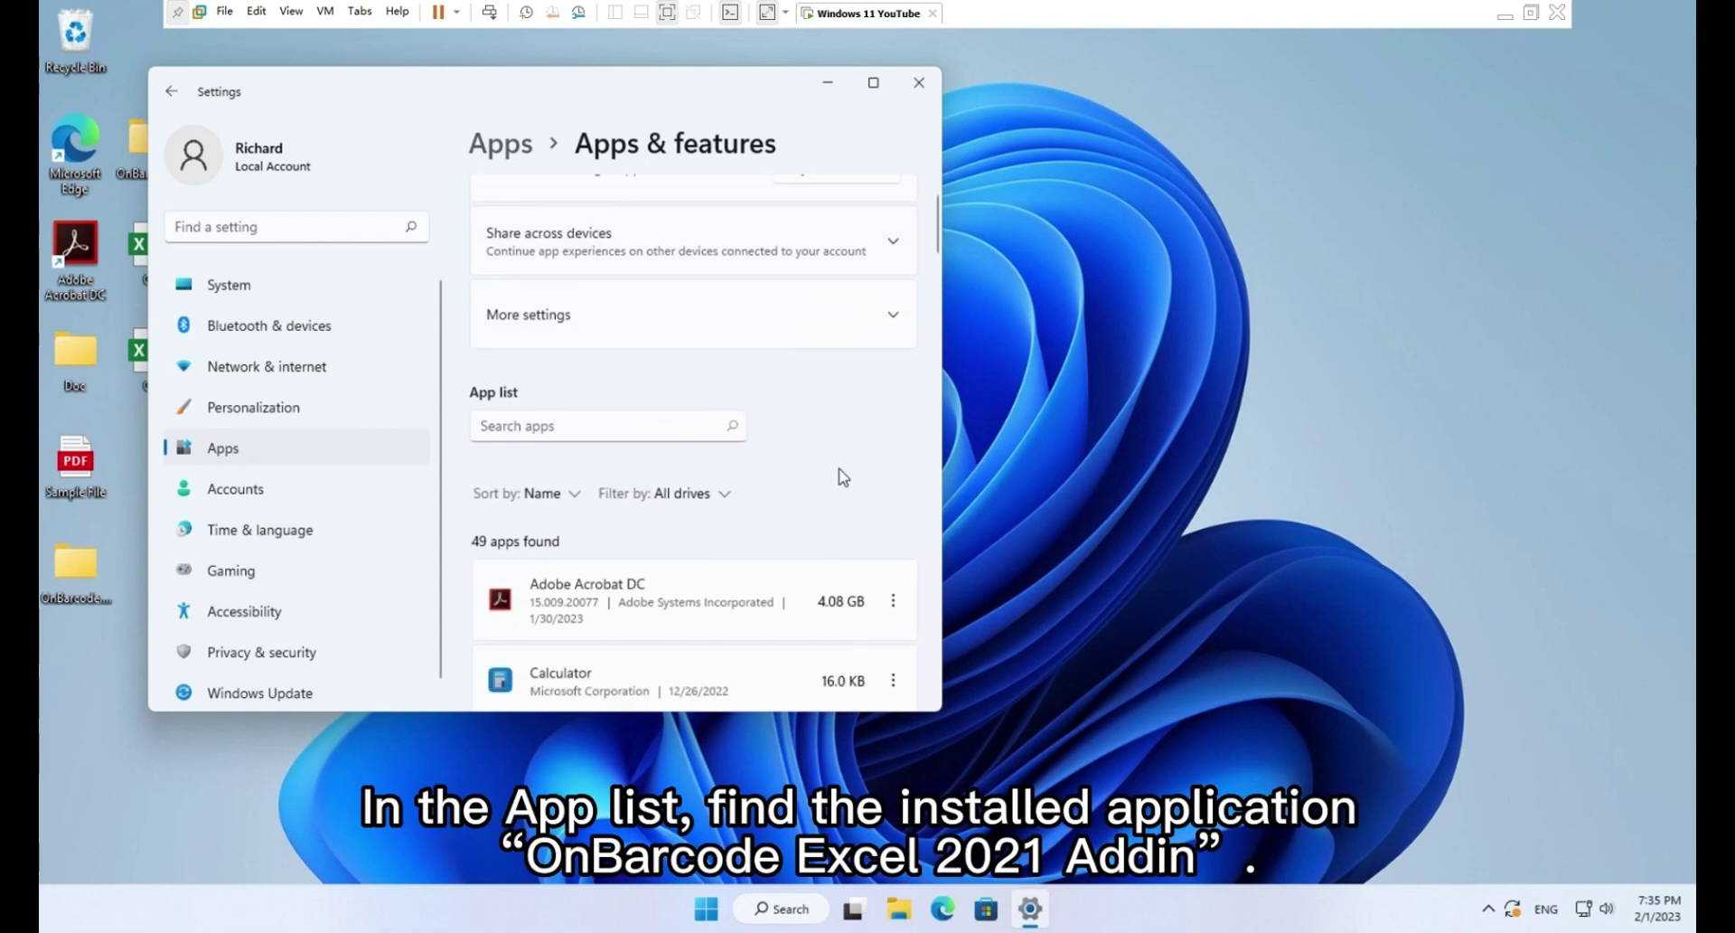
{"action": "scroll", "coordinate": [839, 479], "scroll_direction": "down", "scroll_amount": 10}
{"action": "scroll", "coordinate": [837, 479], "scroll_direction": "down", "scroll_amount": 8}
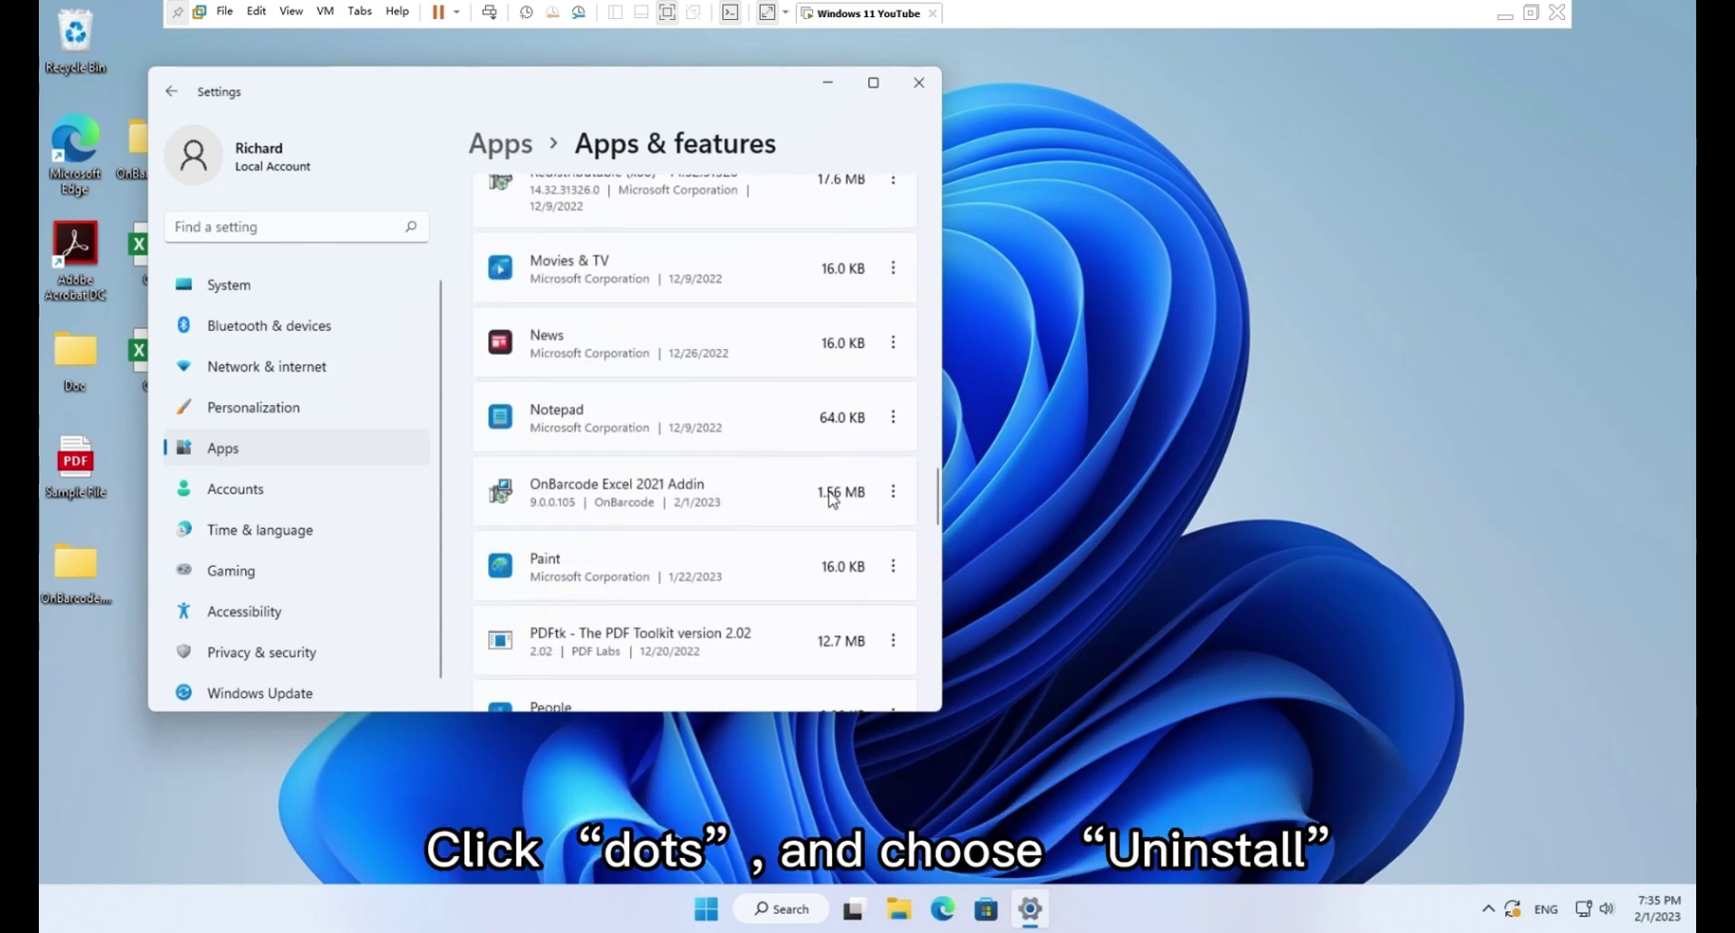
Step: Uninstall OnBarcode Excel 2021 Addin, approve the UAC prompt, and close Settings
{"action": "left_click", "coordinate": [893, 497]}
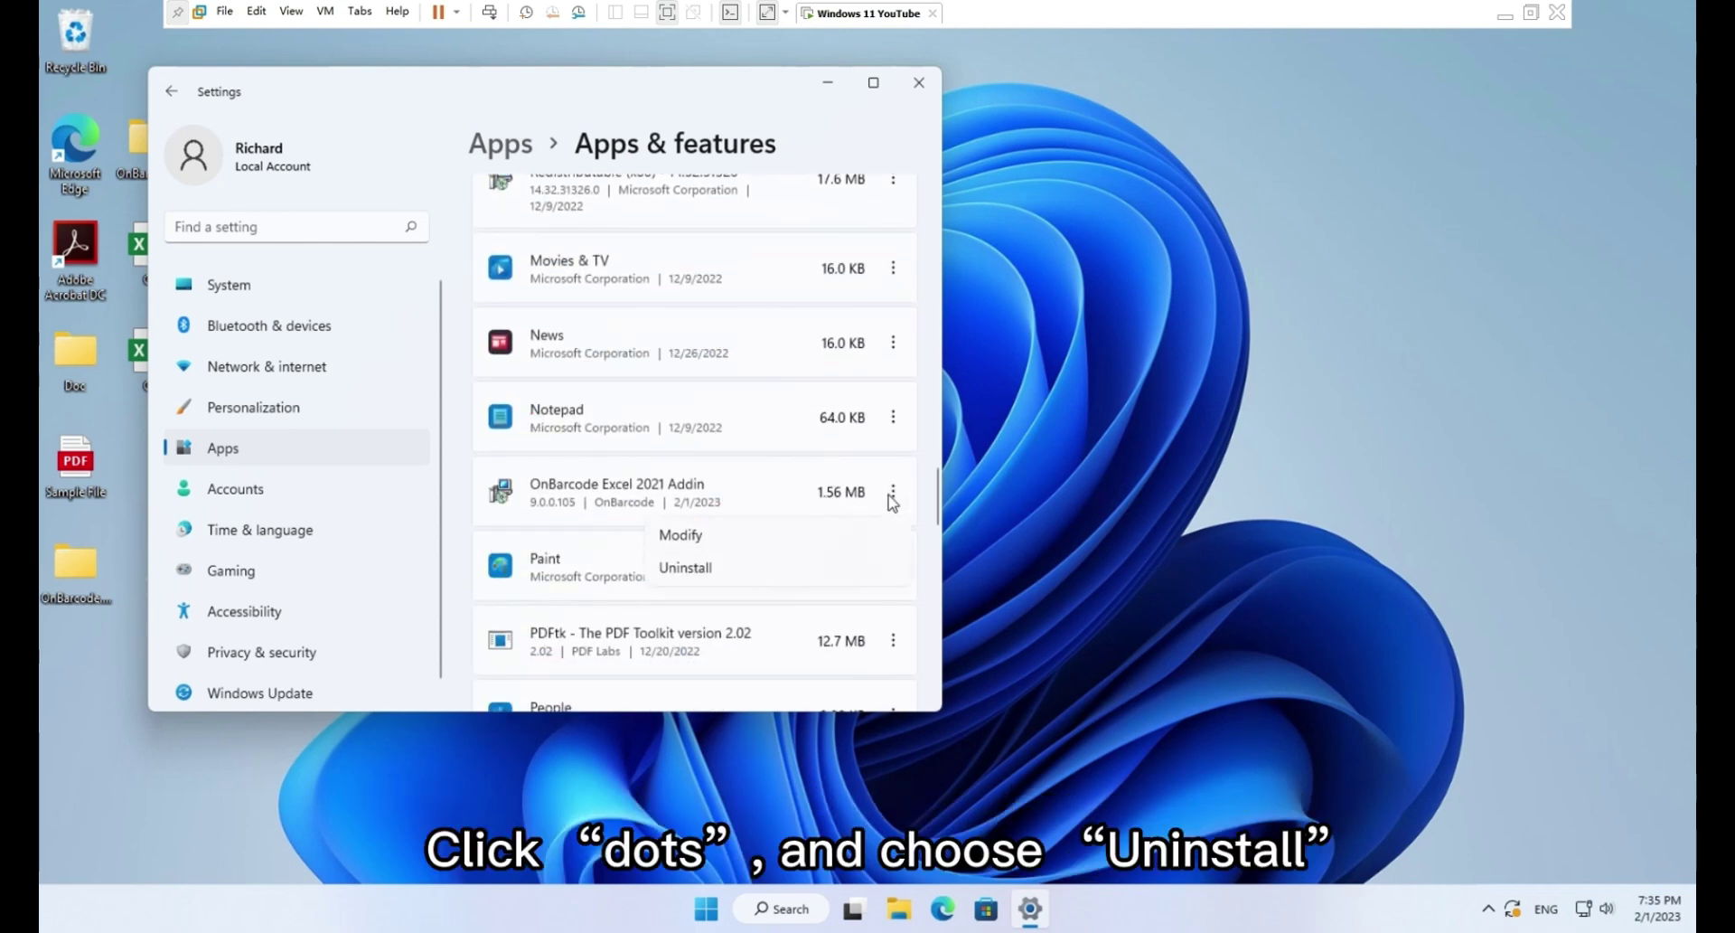
{"action": "left_click", "coordinate": [724, 570]}
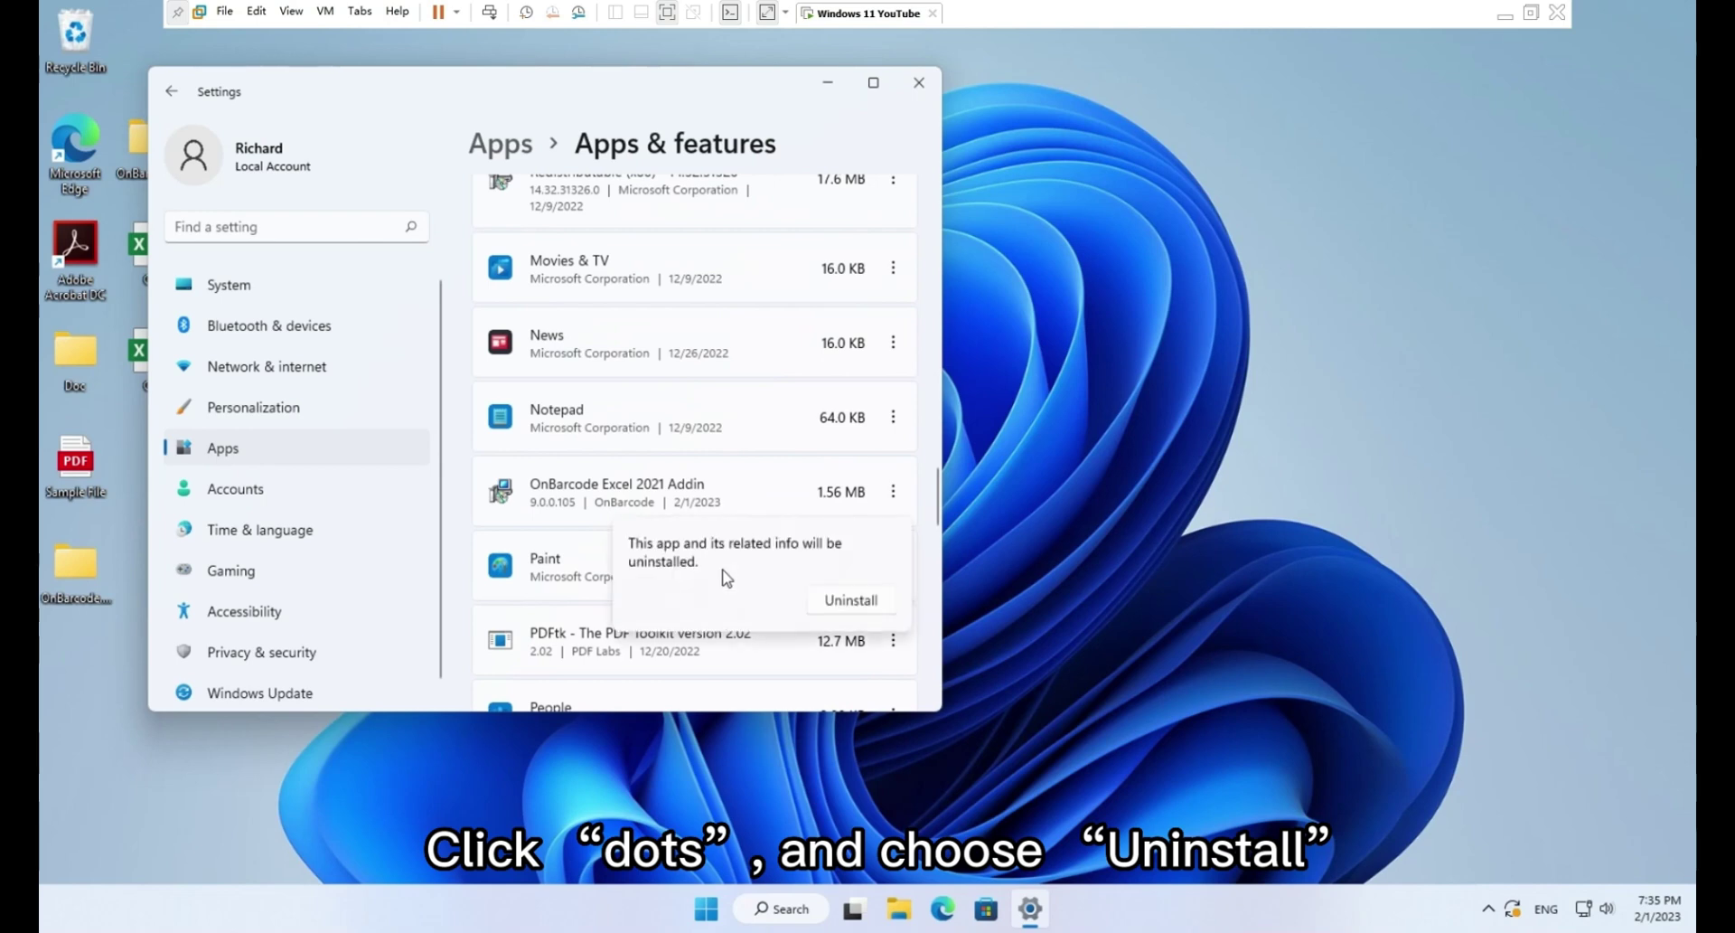
{"action": "left_click", "coordinate": [851, 604]}
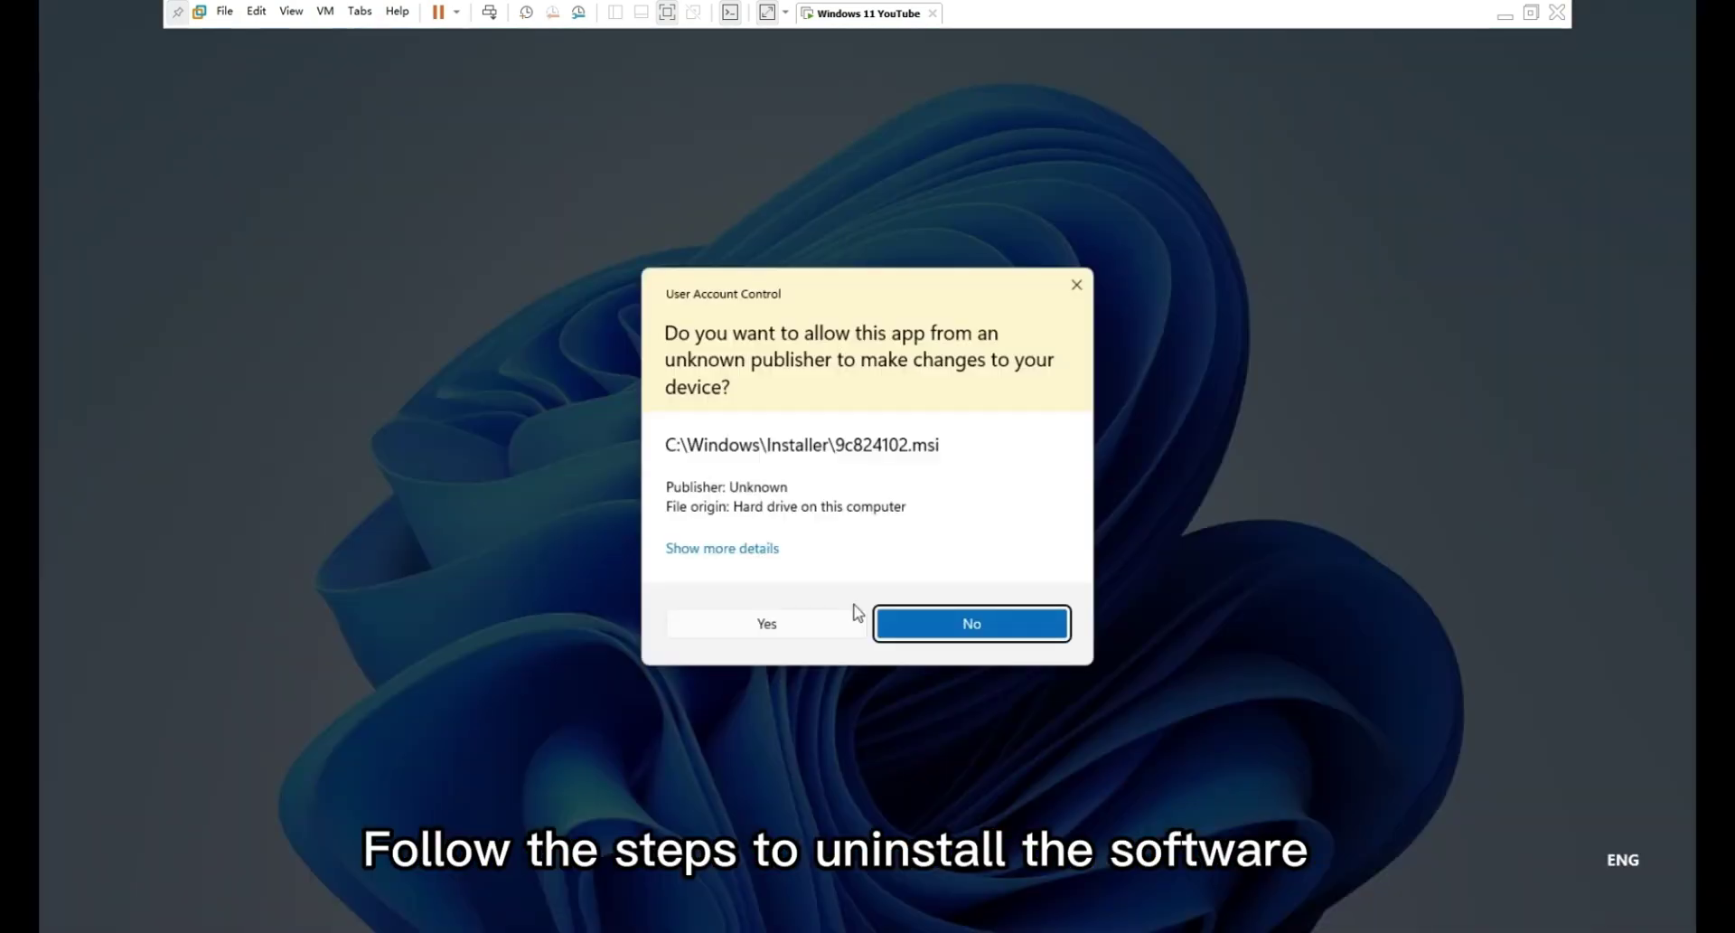
{"action": "left_click", "coordinate": [829, 635]}
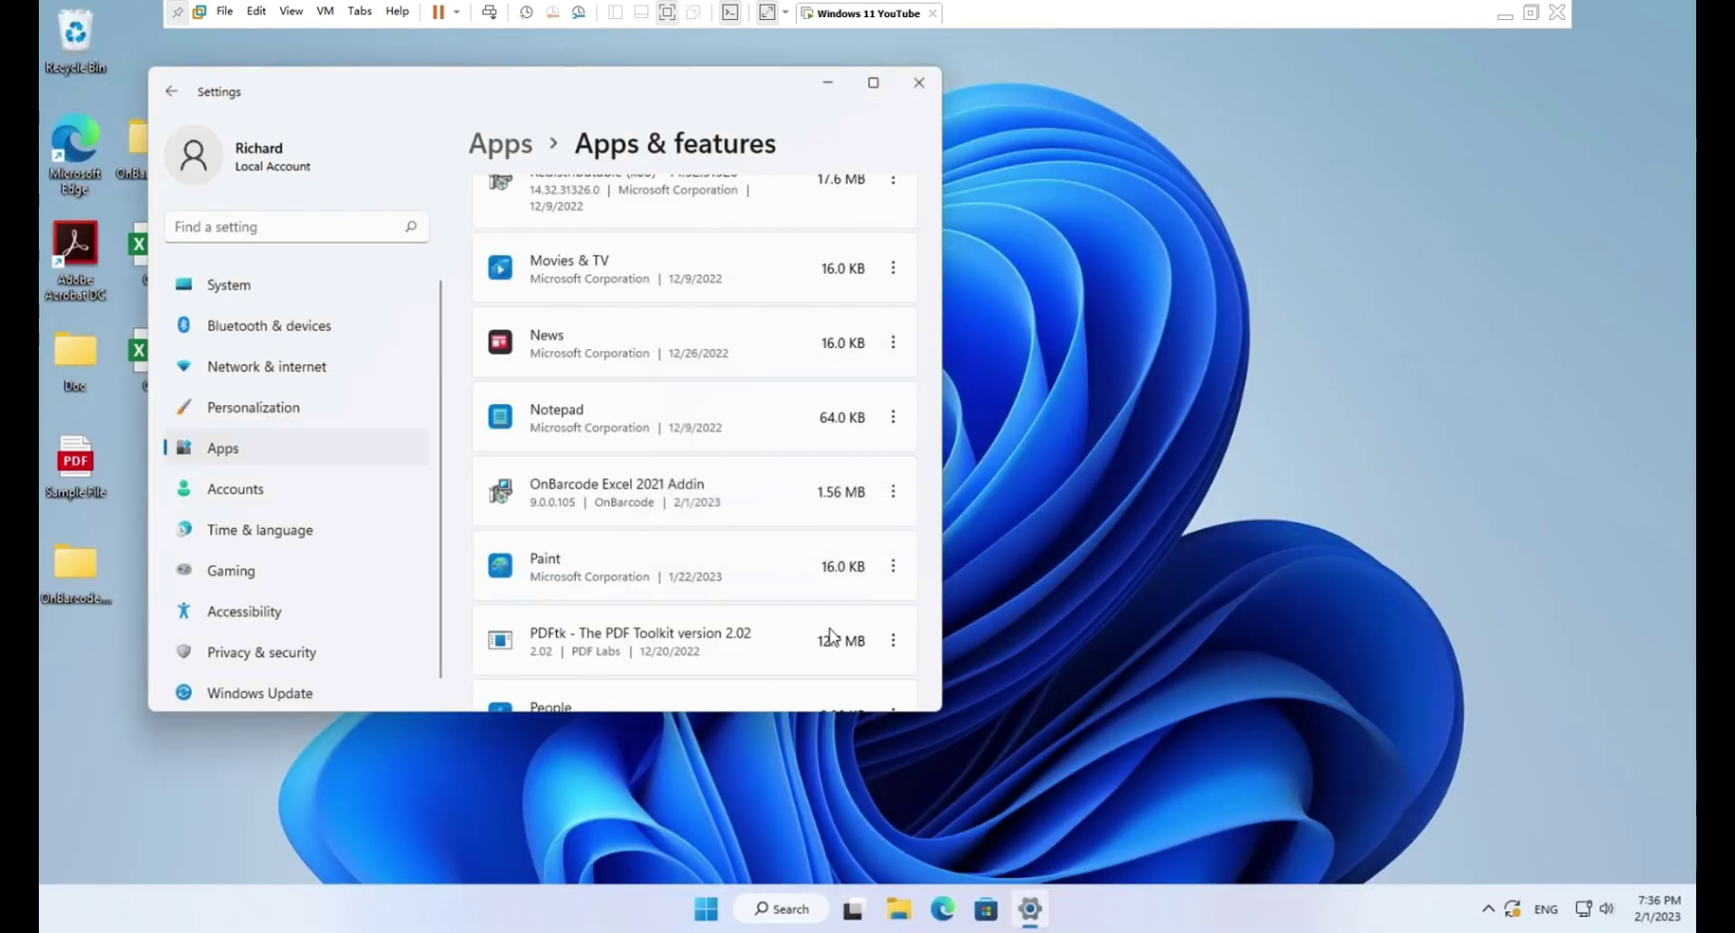
{"action": "left_click", "coordinate": [933, 97]}
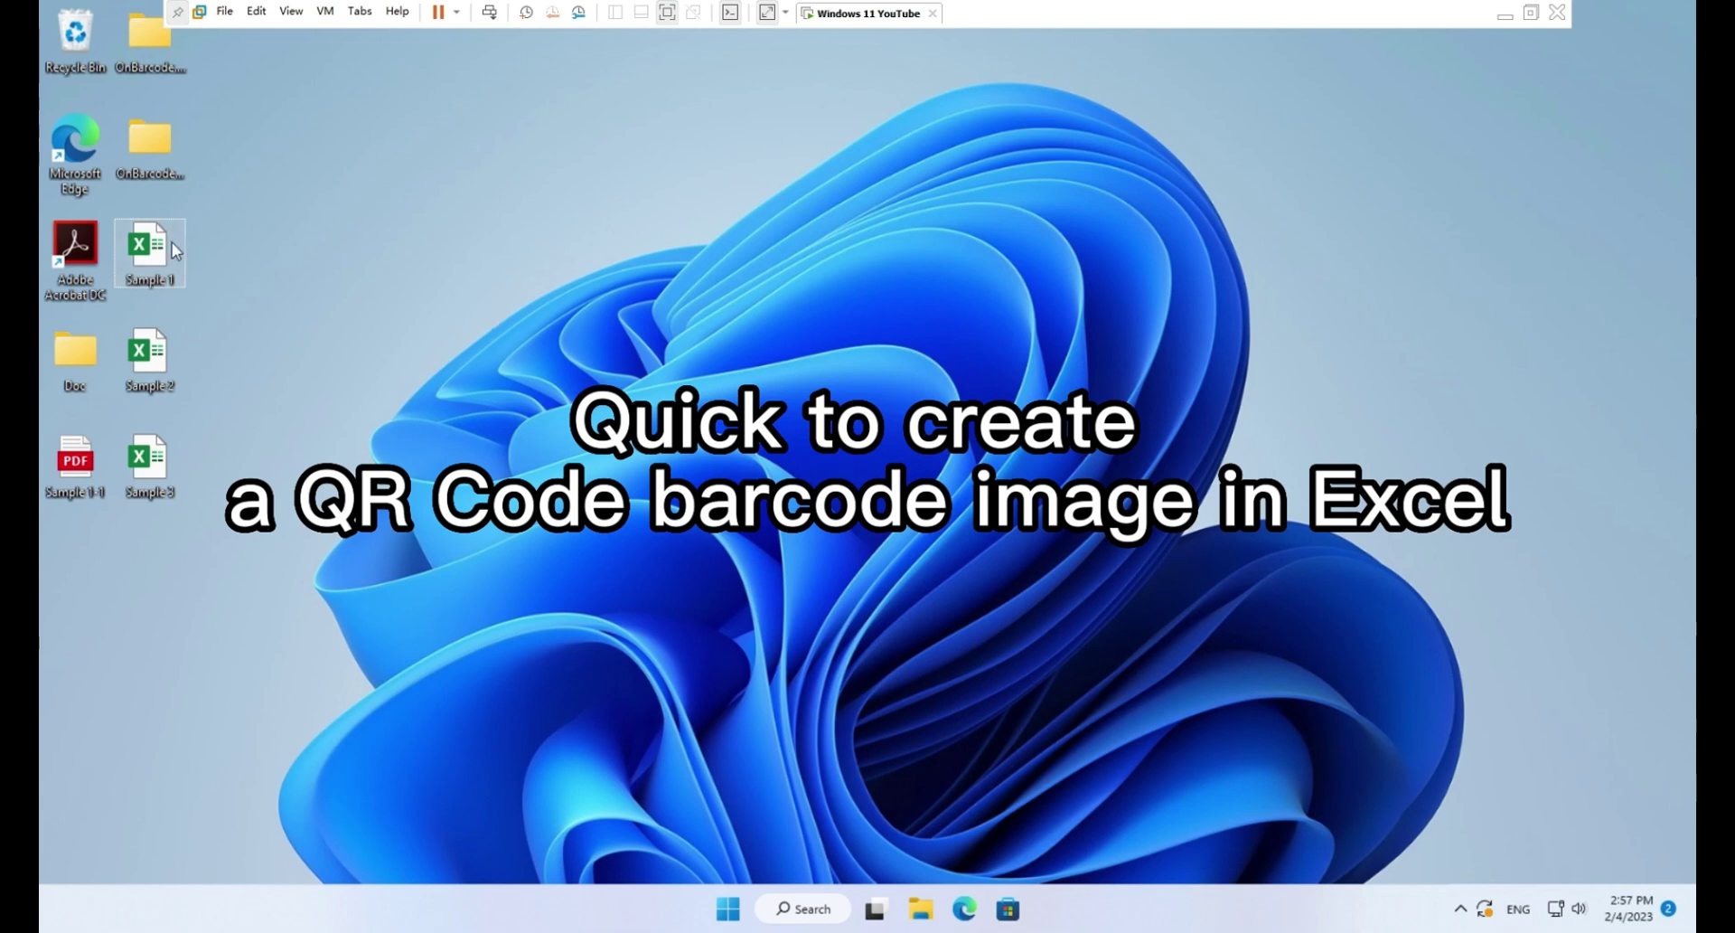
Step: Open the Sample 1 workbook from its desktop icon
{"action": "double_click", "coordinate": [149, 253]}
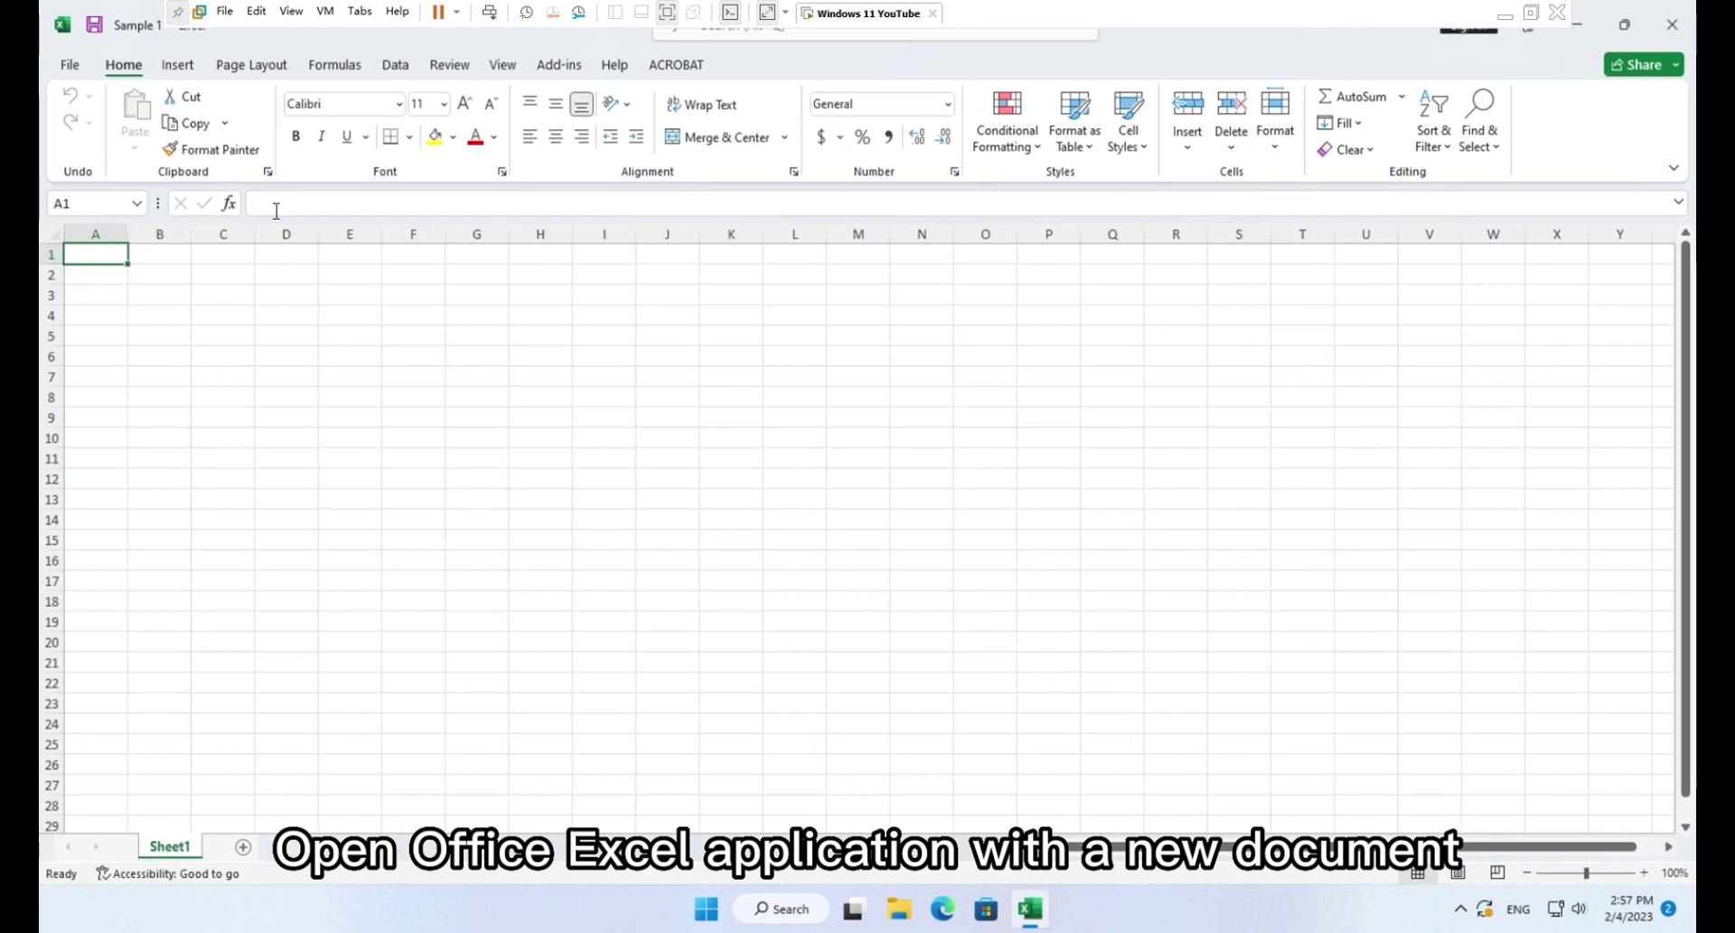
Step: Open OnBarcode's Barcode Settings, select cell G6, and enter 12345 as the barcode data
{"action": "left_click", "coordinate": [550, 68]}
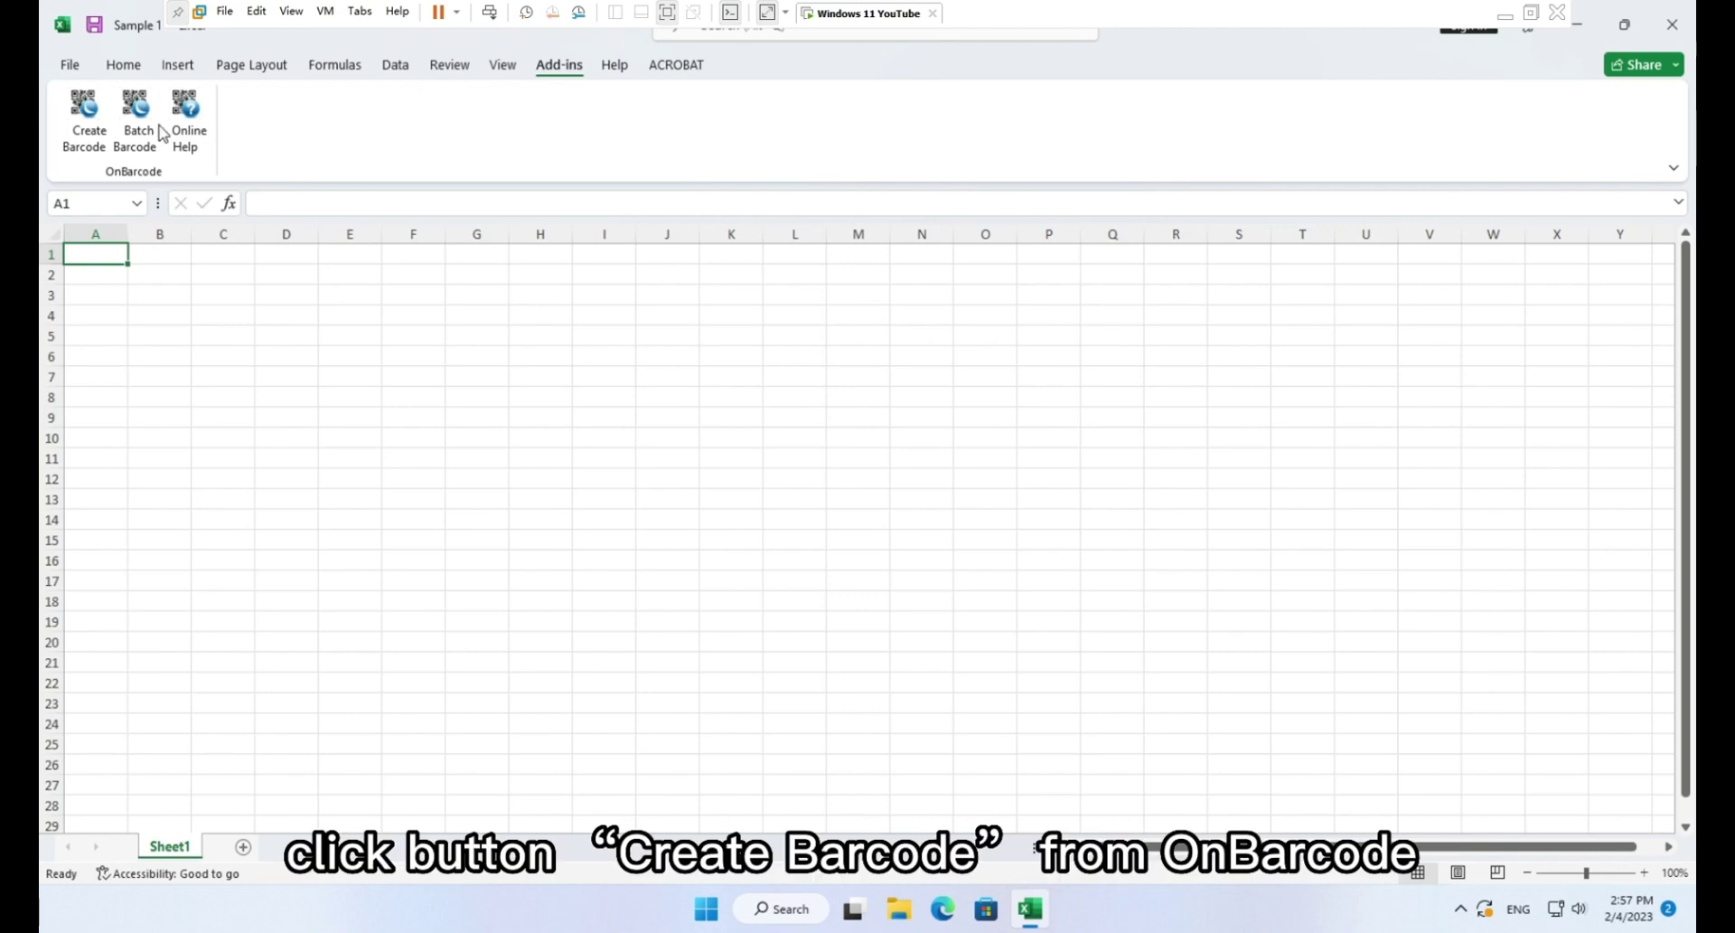
{"action": "left_click", "coordinate": [84, 118]}
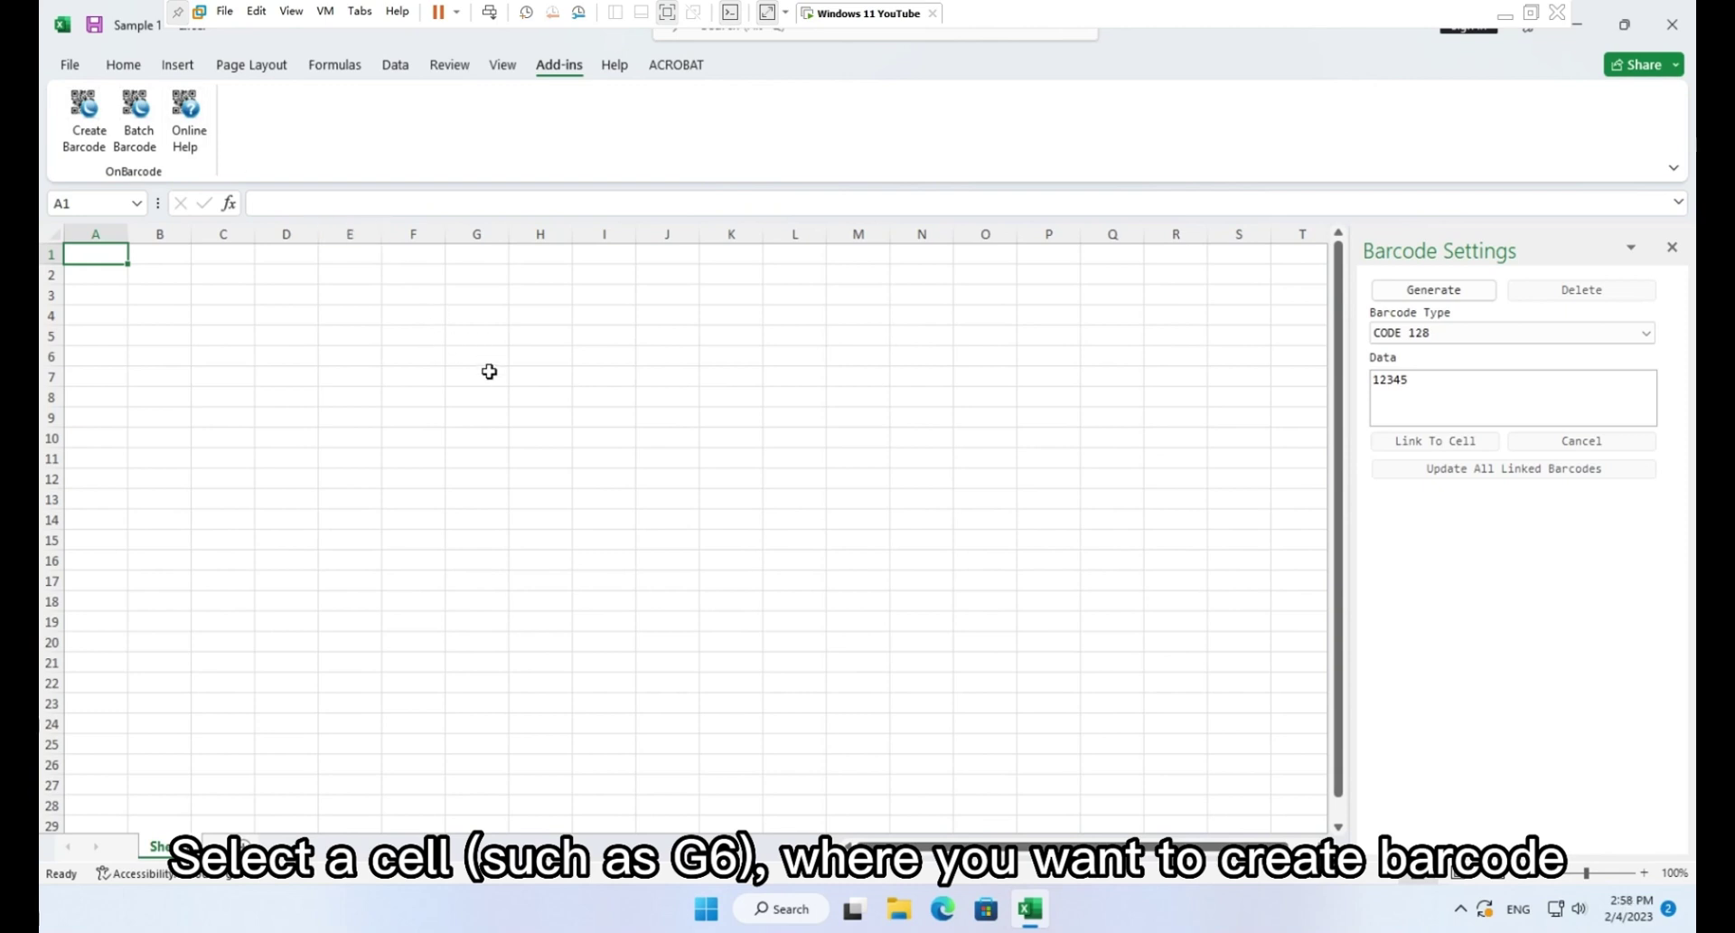
{"action": "left_click", "coordinate": [477, 361]}
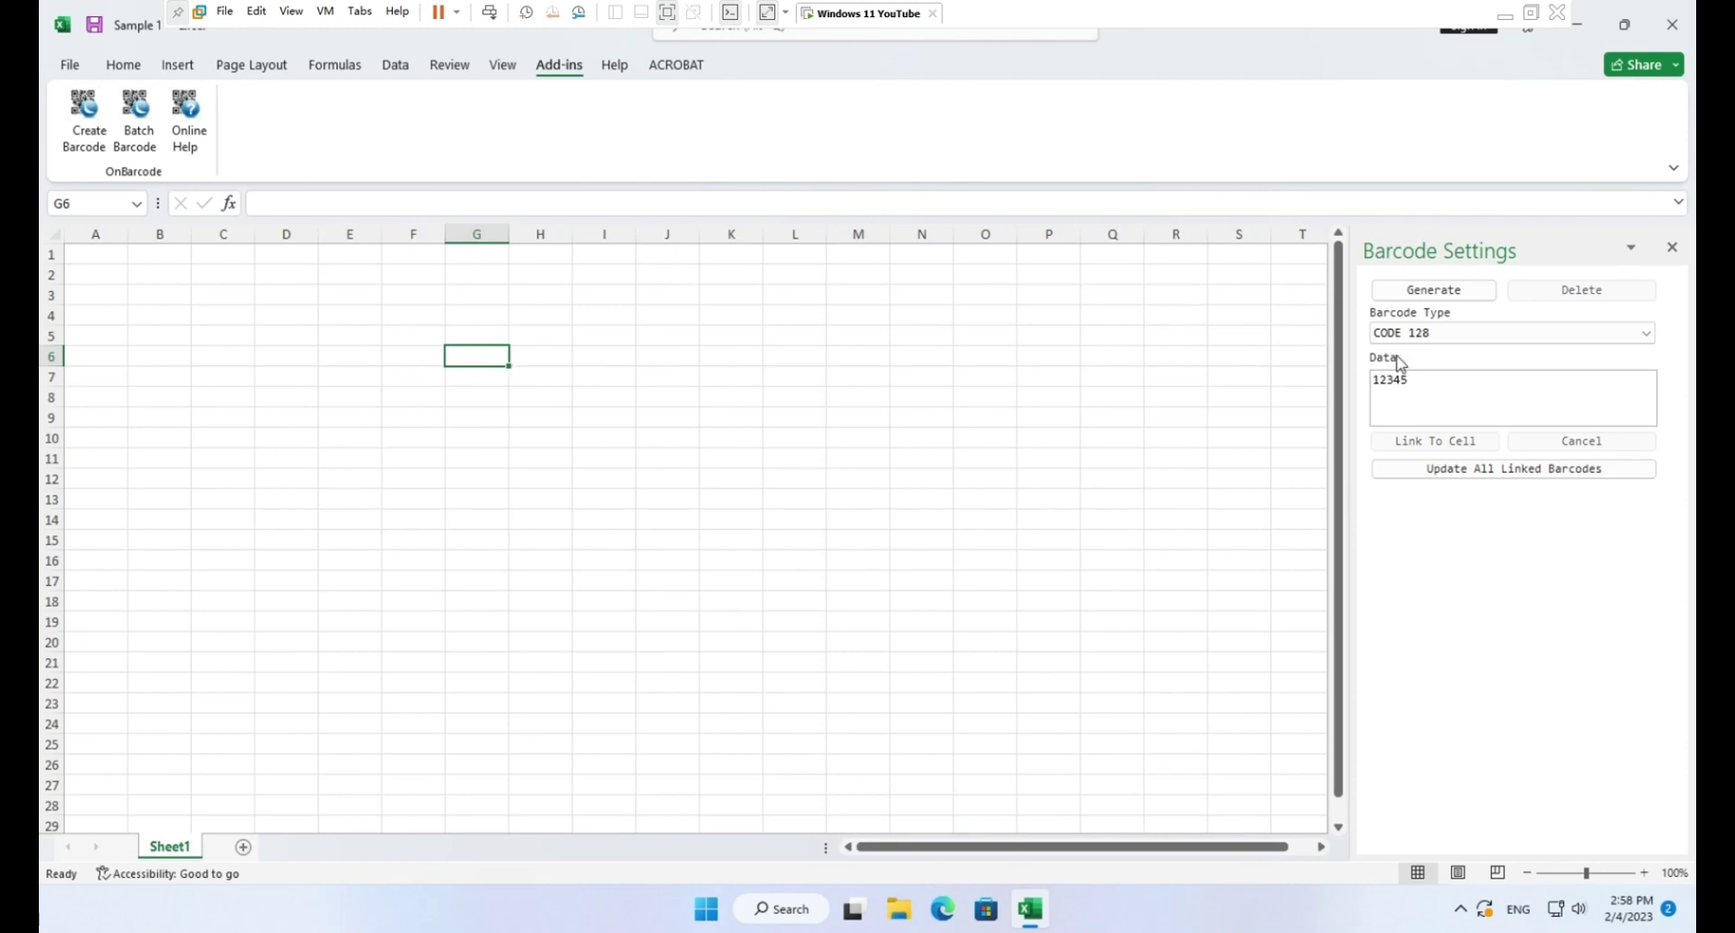
{"action": "left_click_drag", "start_coordinate": [1460, 391], "coordinate": [1259, 386]}
{"action": "type", "text": "12345"}
Step: Set the barcode type to QRCODE and generate the barcode
{"action": "left_click", "coordinate": [1454, 334]}
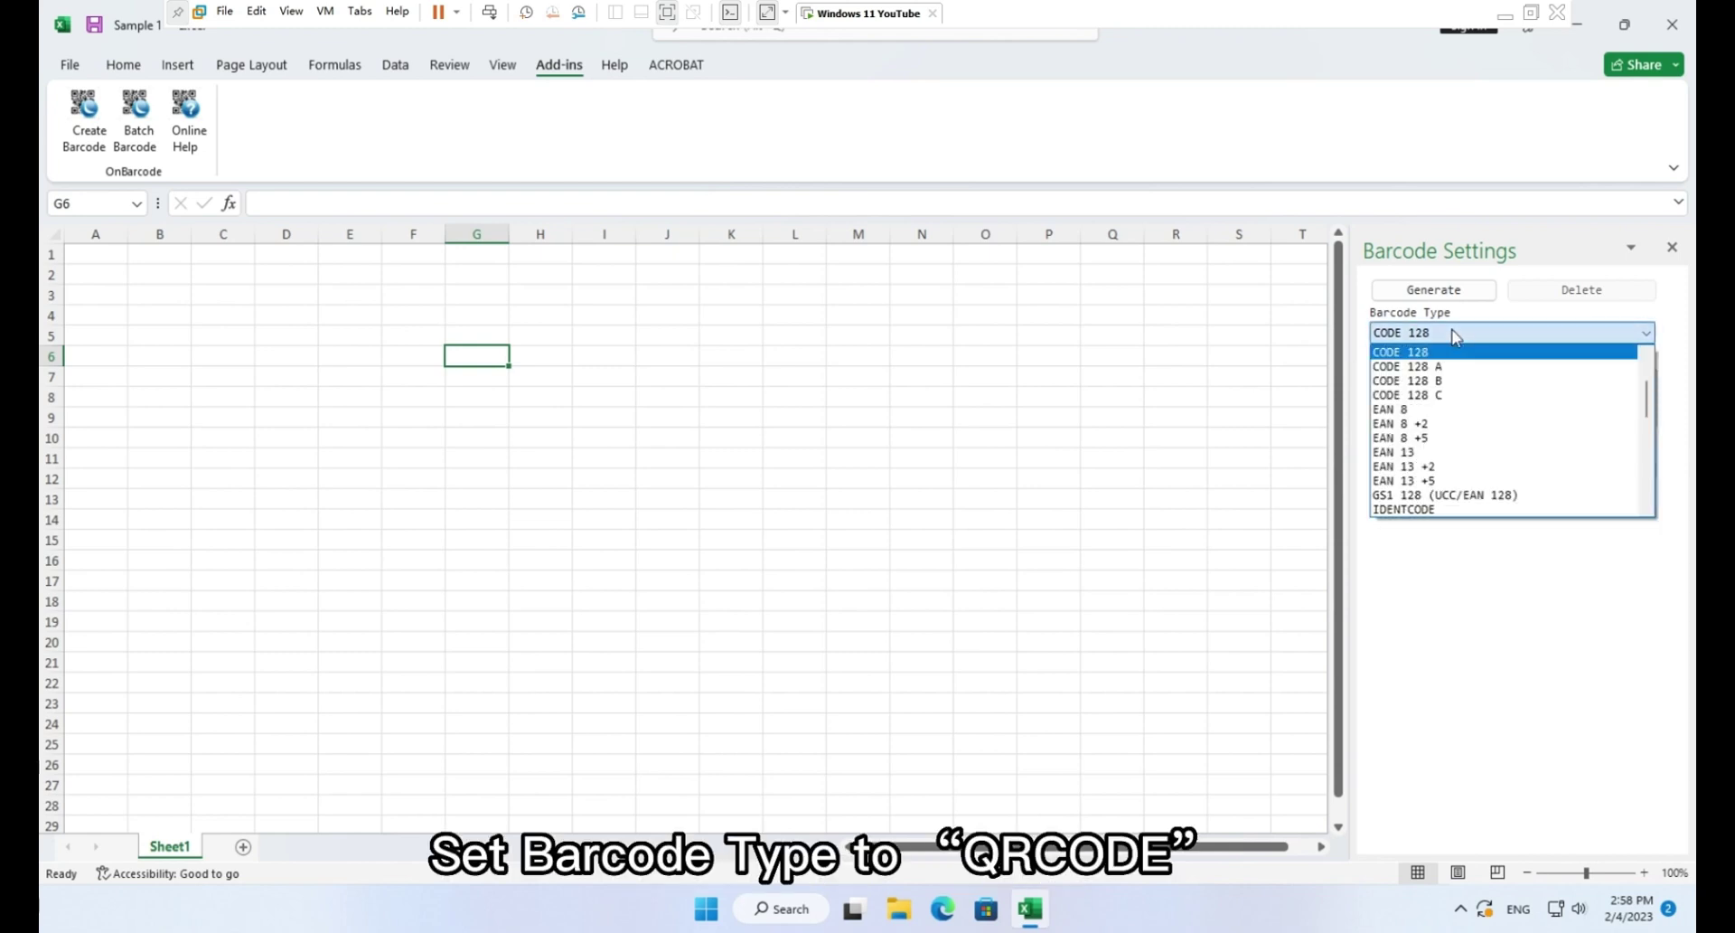
{"action": "scroll", "coordinate": [1472, 378], "scroll_direction": "down", "scroll_amount": 7}
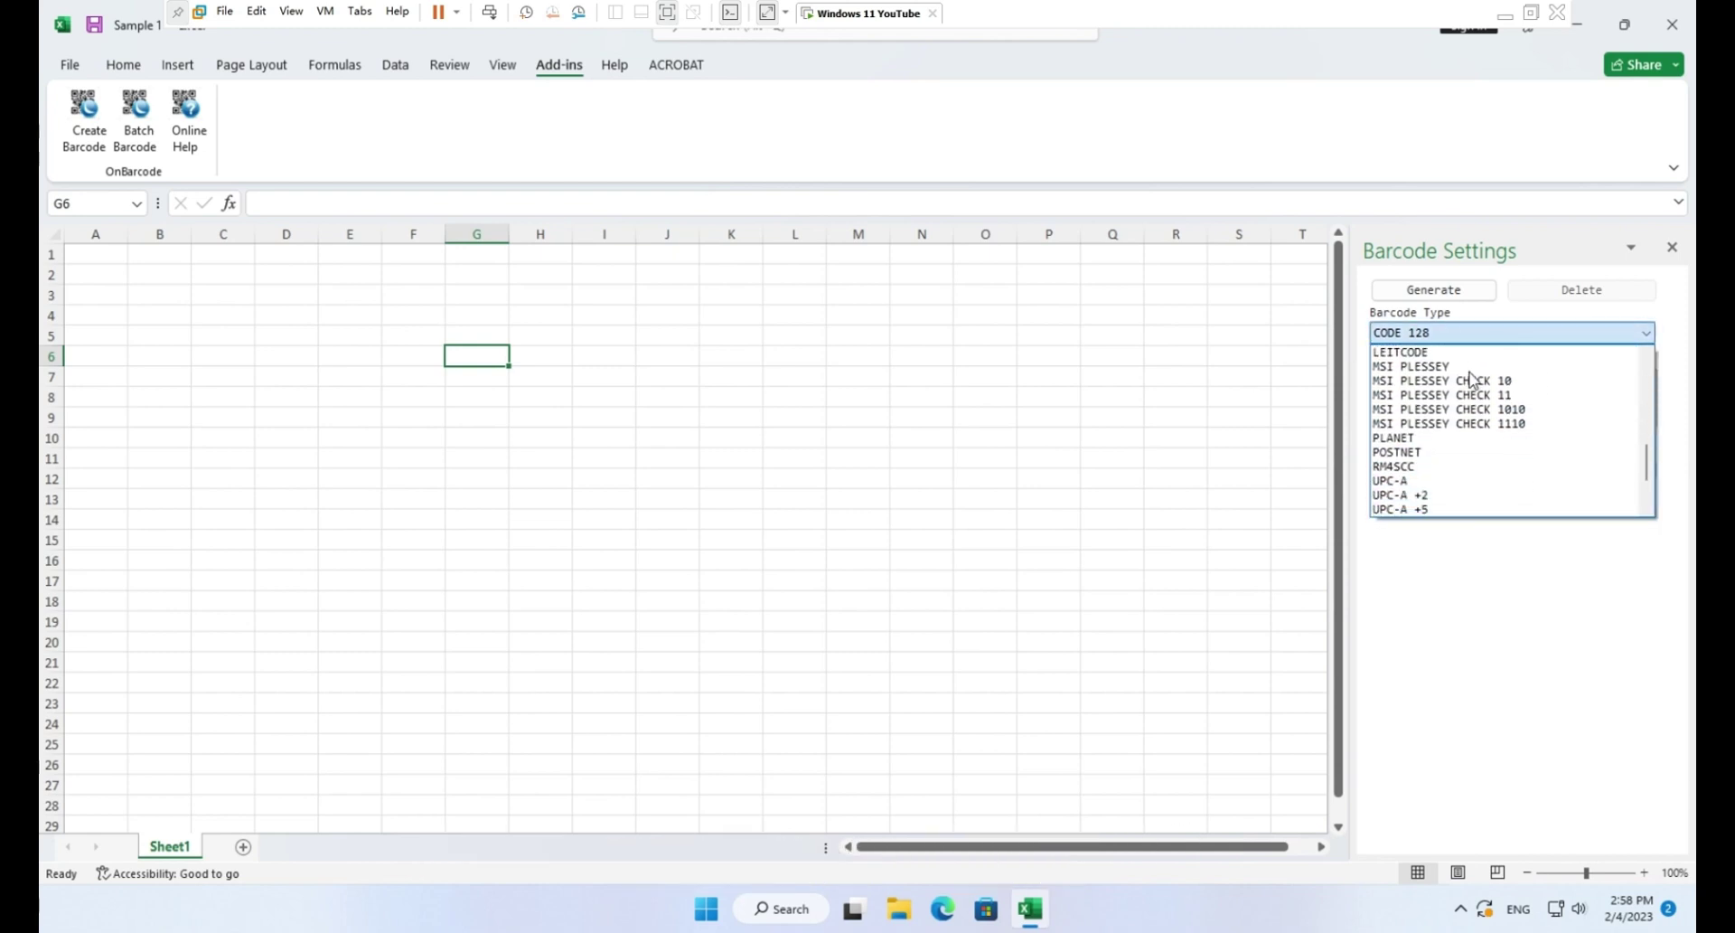
{"action": "scroll", "coordinate": [1470, 377], "scroll_direction": "down", "scroll_amount": 3}
{"action": "left_click", "coordinate": [1484, 482]}
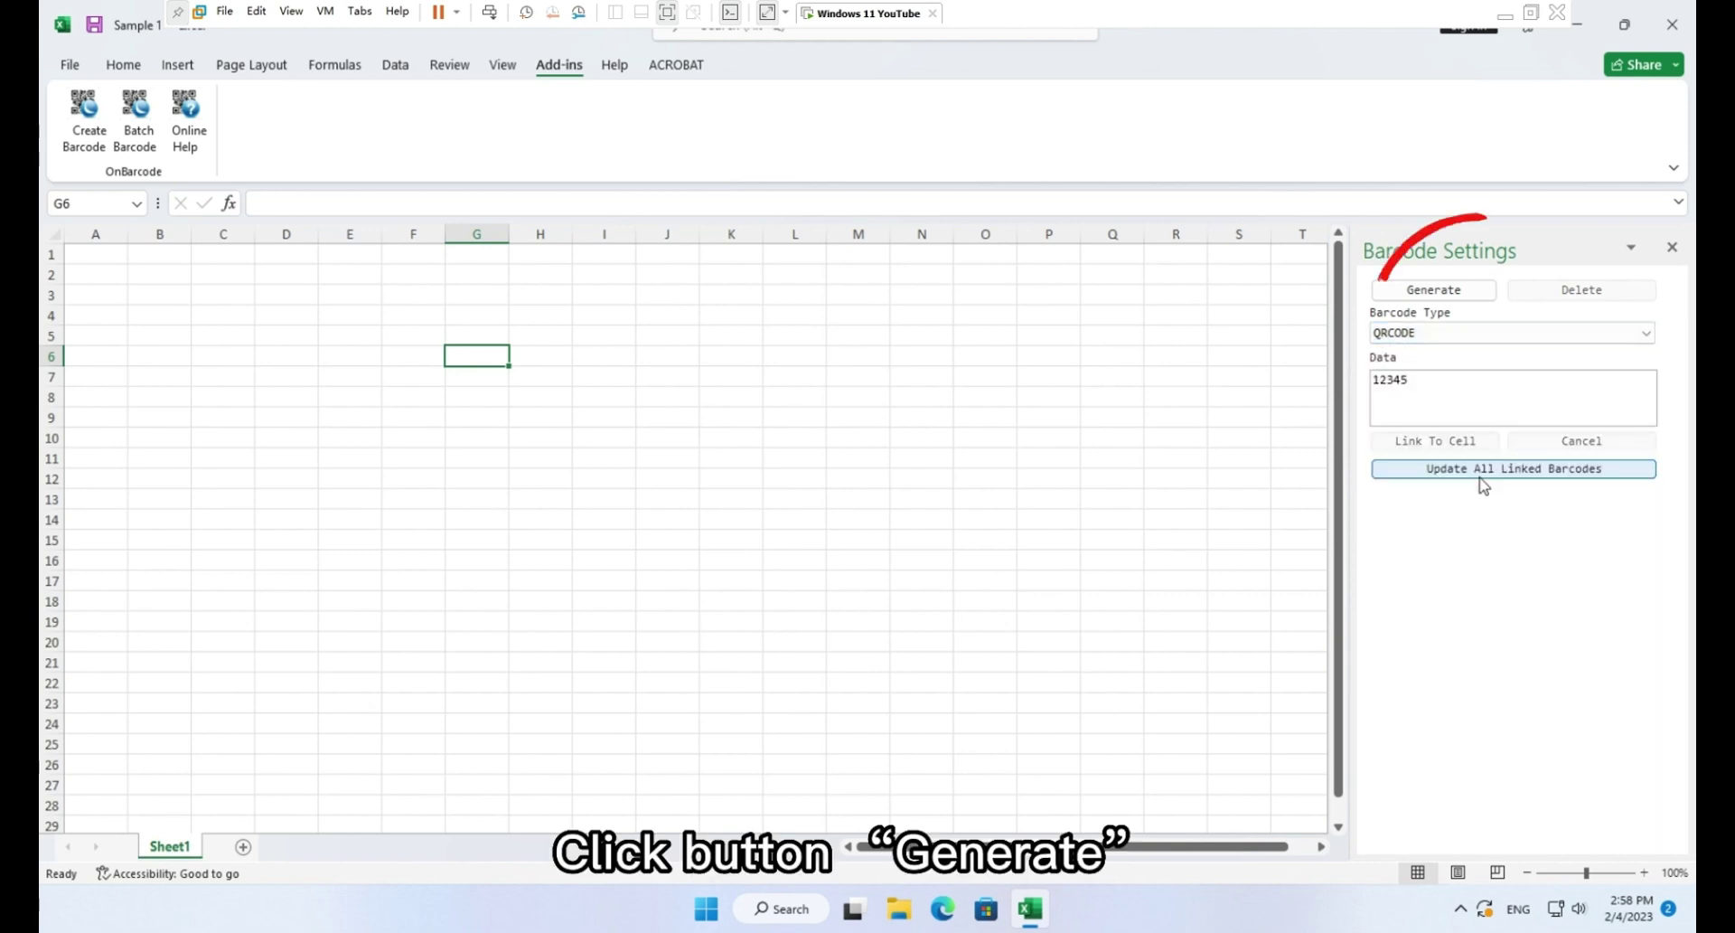
{"action": "left_click", "coordinate": [1451, 294]}
Step: Generate the QR code image in cell G6
{"action": "left_click", "coordinate": [1451, 291]}
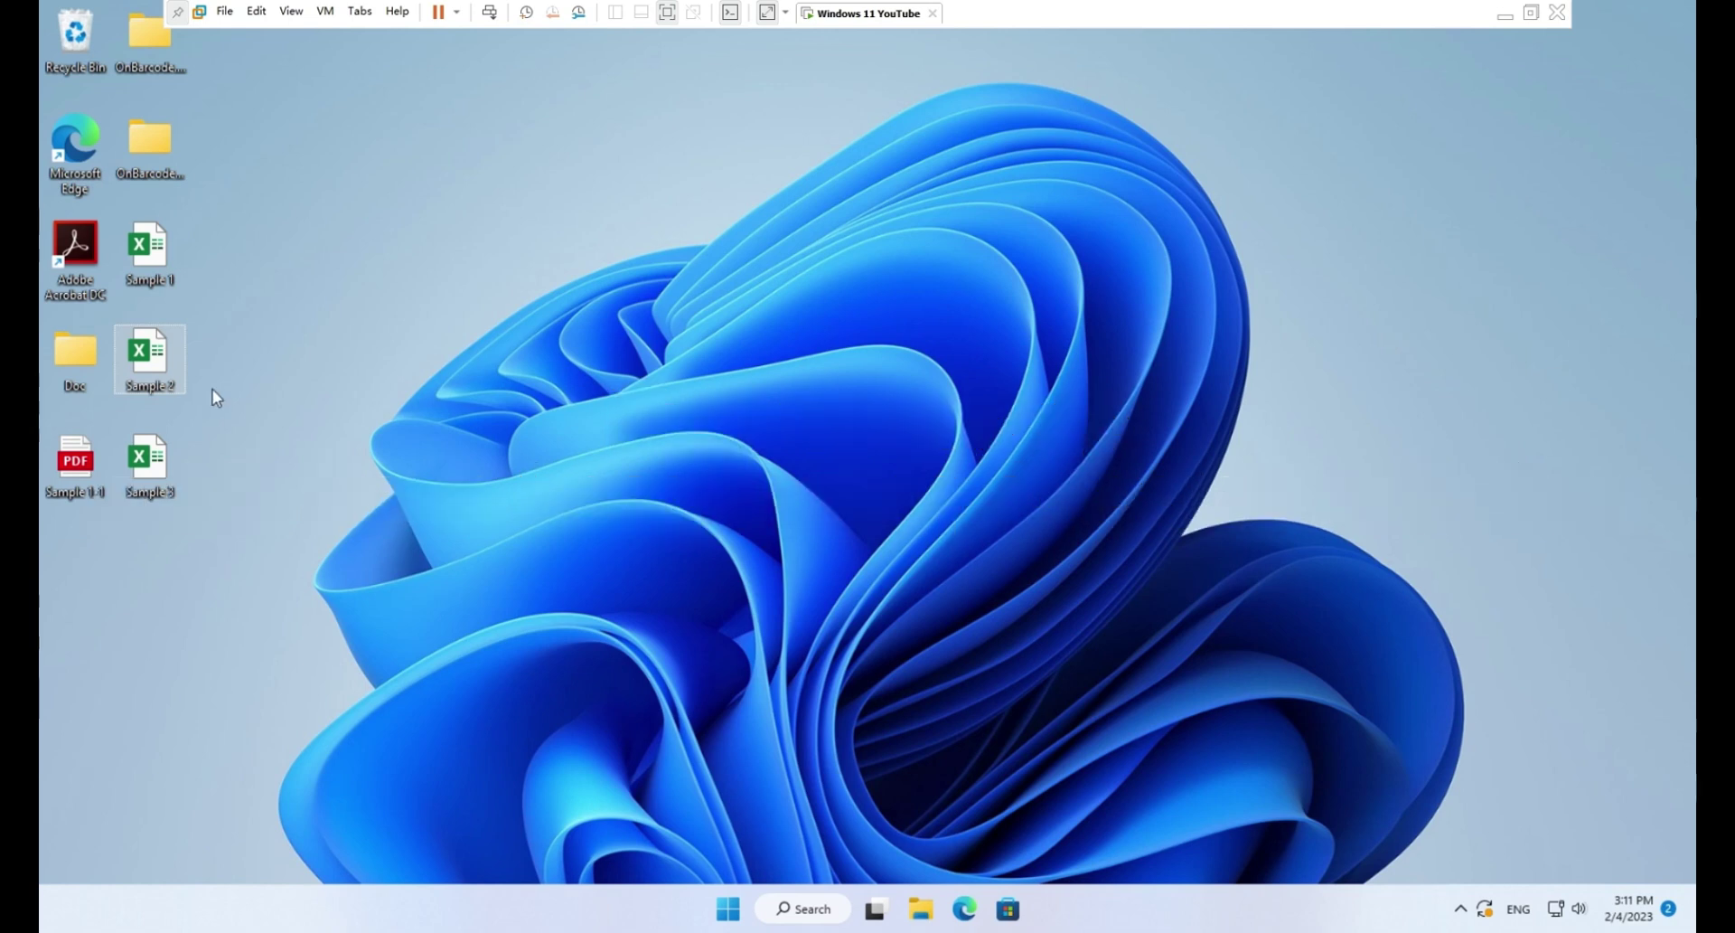
Step: Open Sample 2, select cell H7, and open the add-in's barcode settings
{"action": "double_click", "coordinate": [149, 357]}
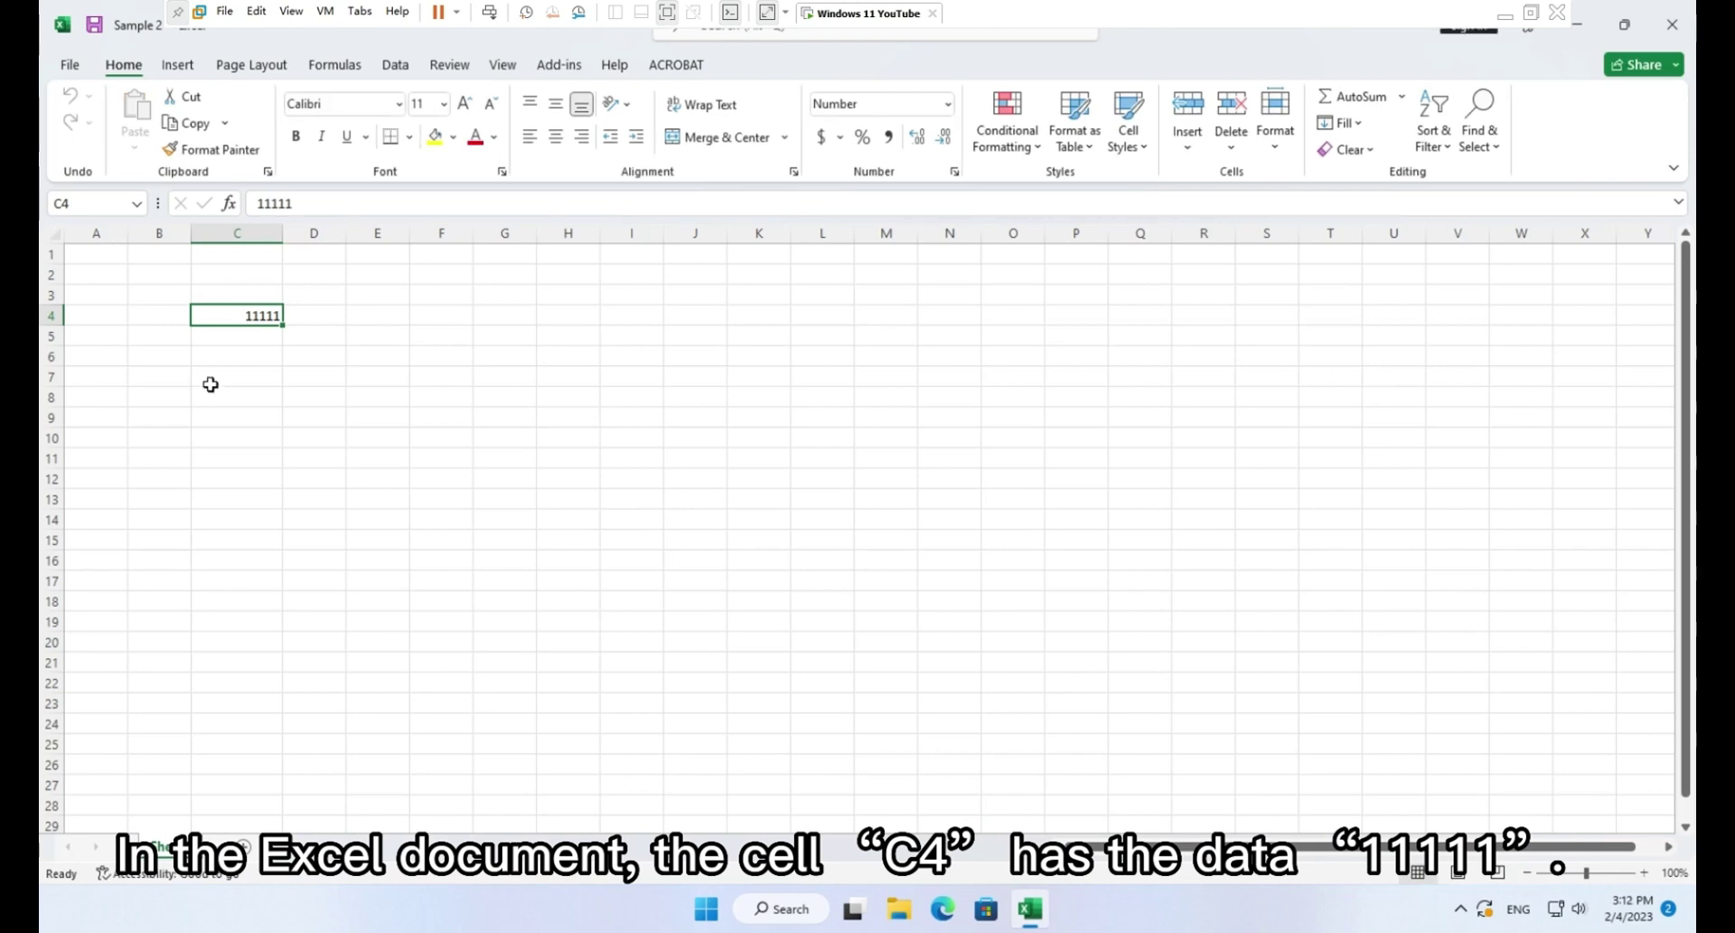
{"action": "left_click", "coordinate": [573, 380]}
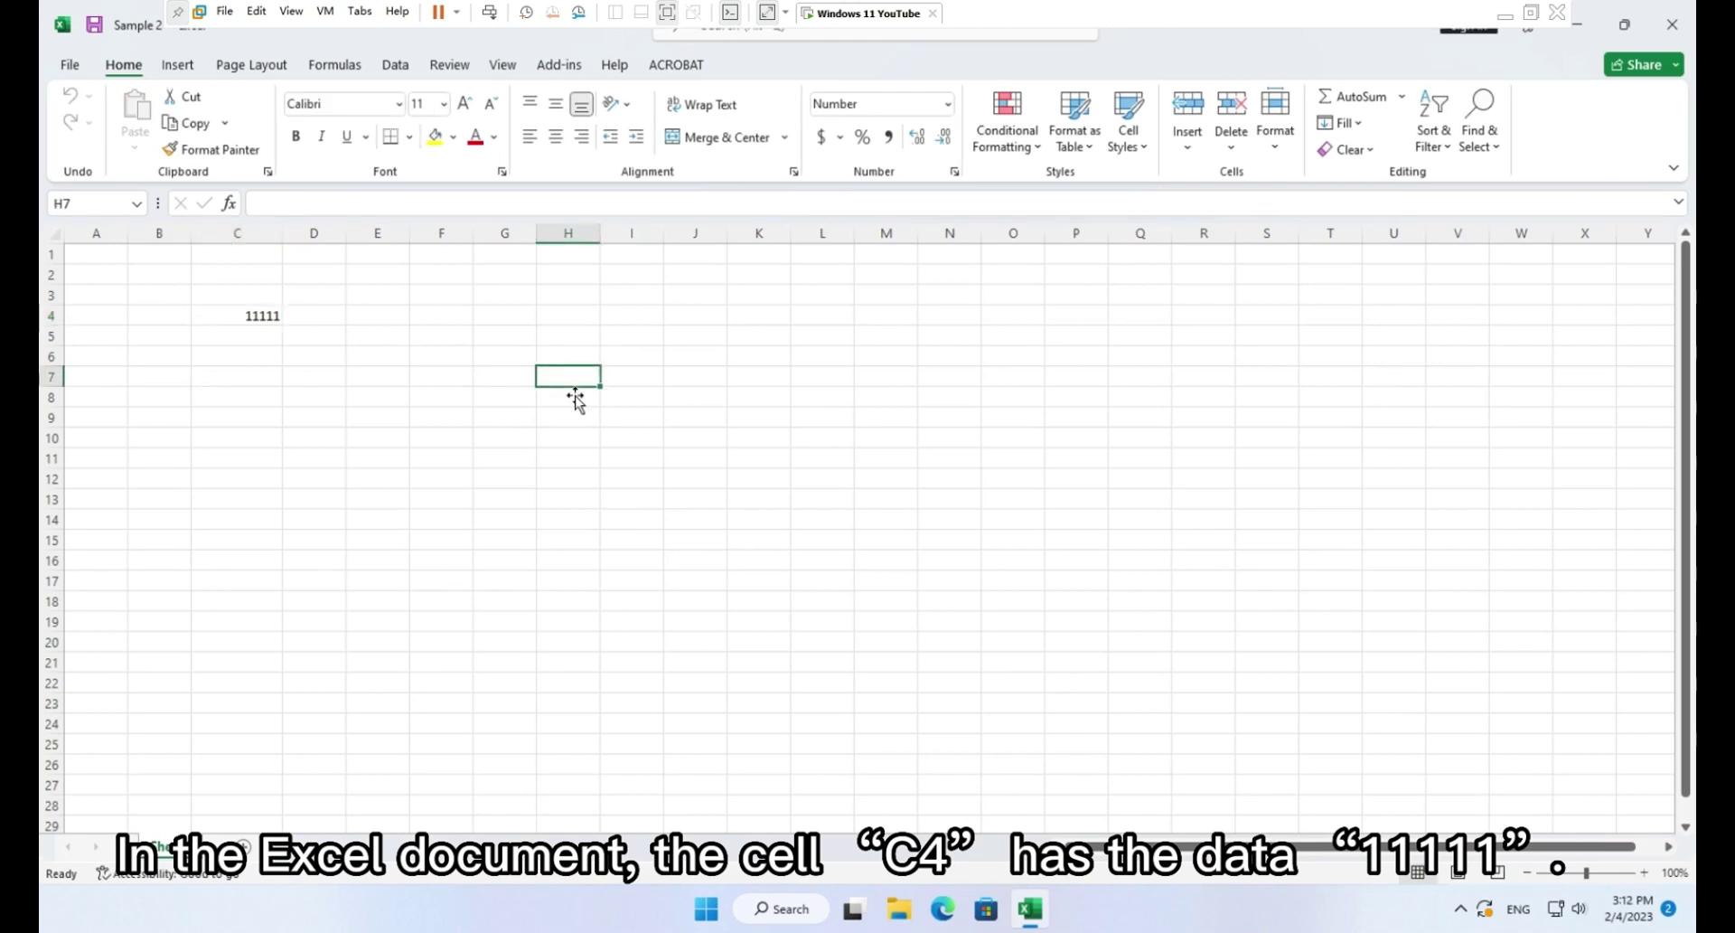
{"action": "left_click", "coordinate": [560, 64]}
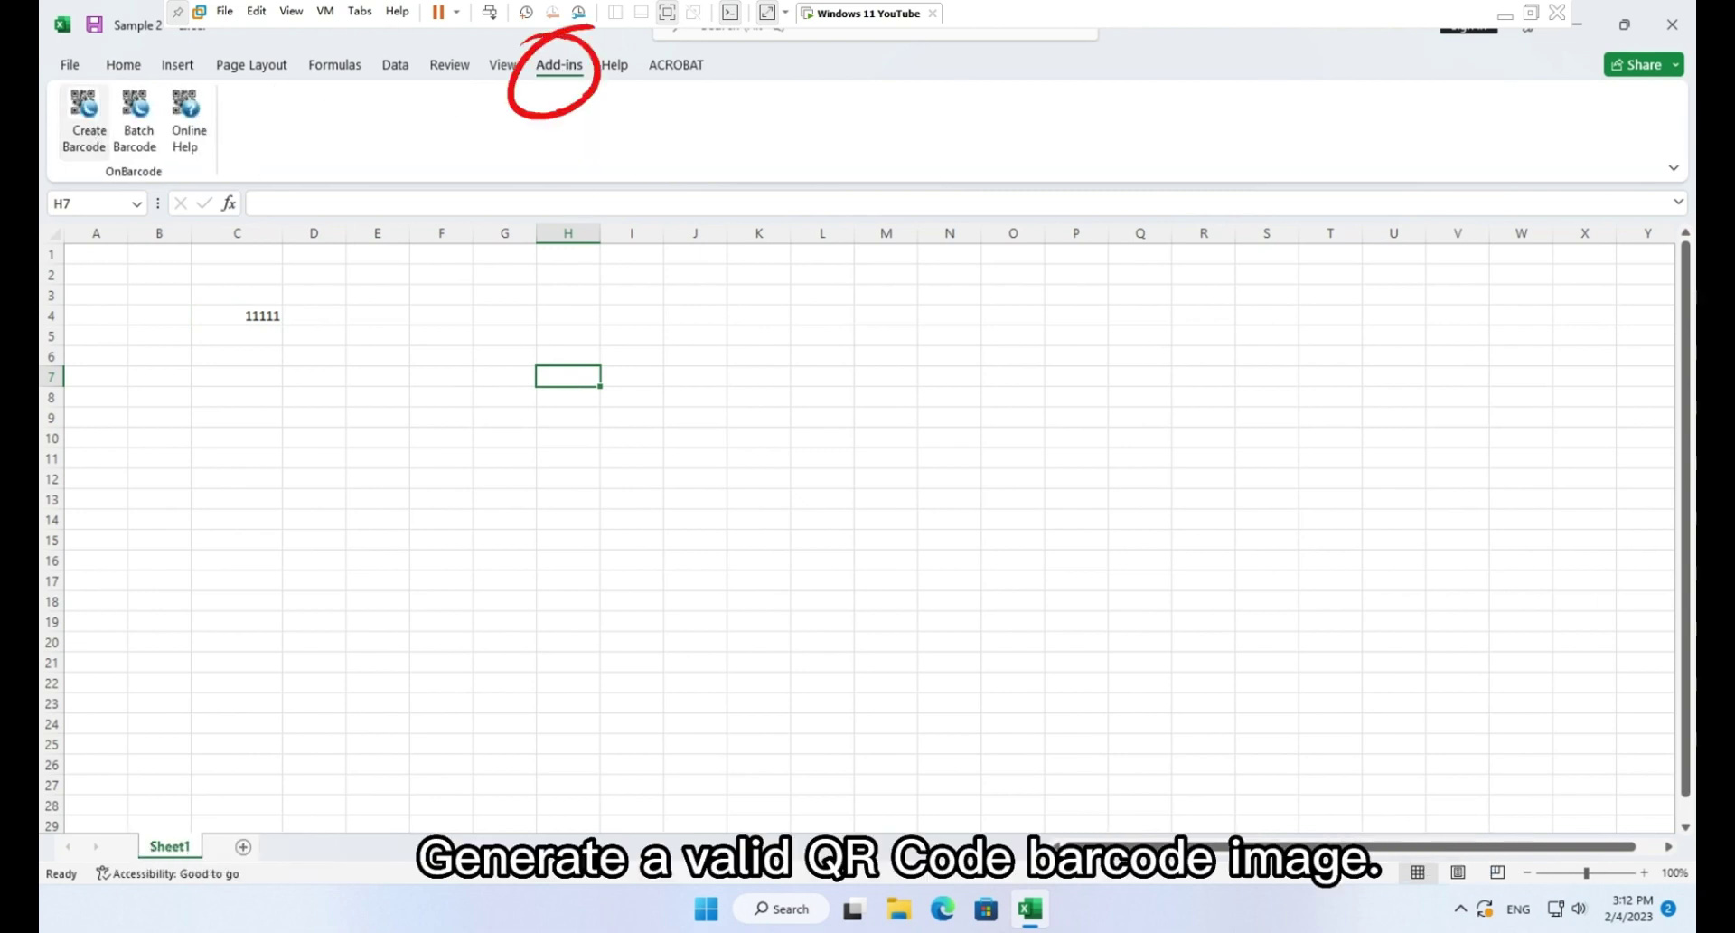
{"action": "left_click", "coordinate": [84, 113]}
Step: Enter 11111 as the barcode data and choose QRCODE as the barcode type
{"action": "left_click_drag", "start_coordinate": [1460, 391], "coordinate": [1372, 384]}
{"action": "type", "text": "11111"}
{"action": "left_click", "coordinate": [1449, 334]}
{"action": "scroll", "coordinate": [1450, 481], "scroll_direction": "down", "scroll_amount": 5}
{"action": "left_click", "coordinate": [1449, 481]}
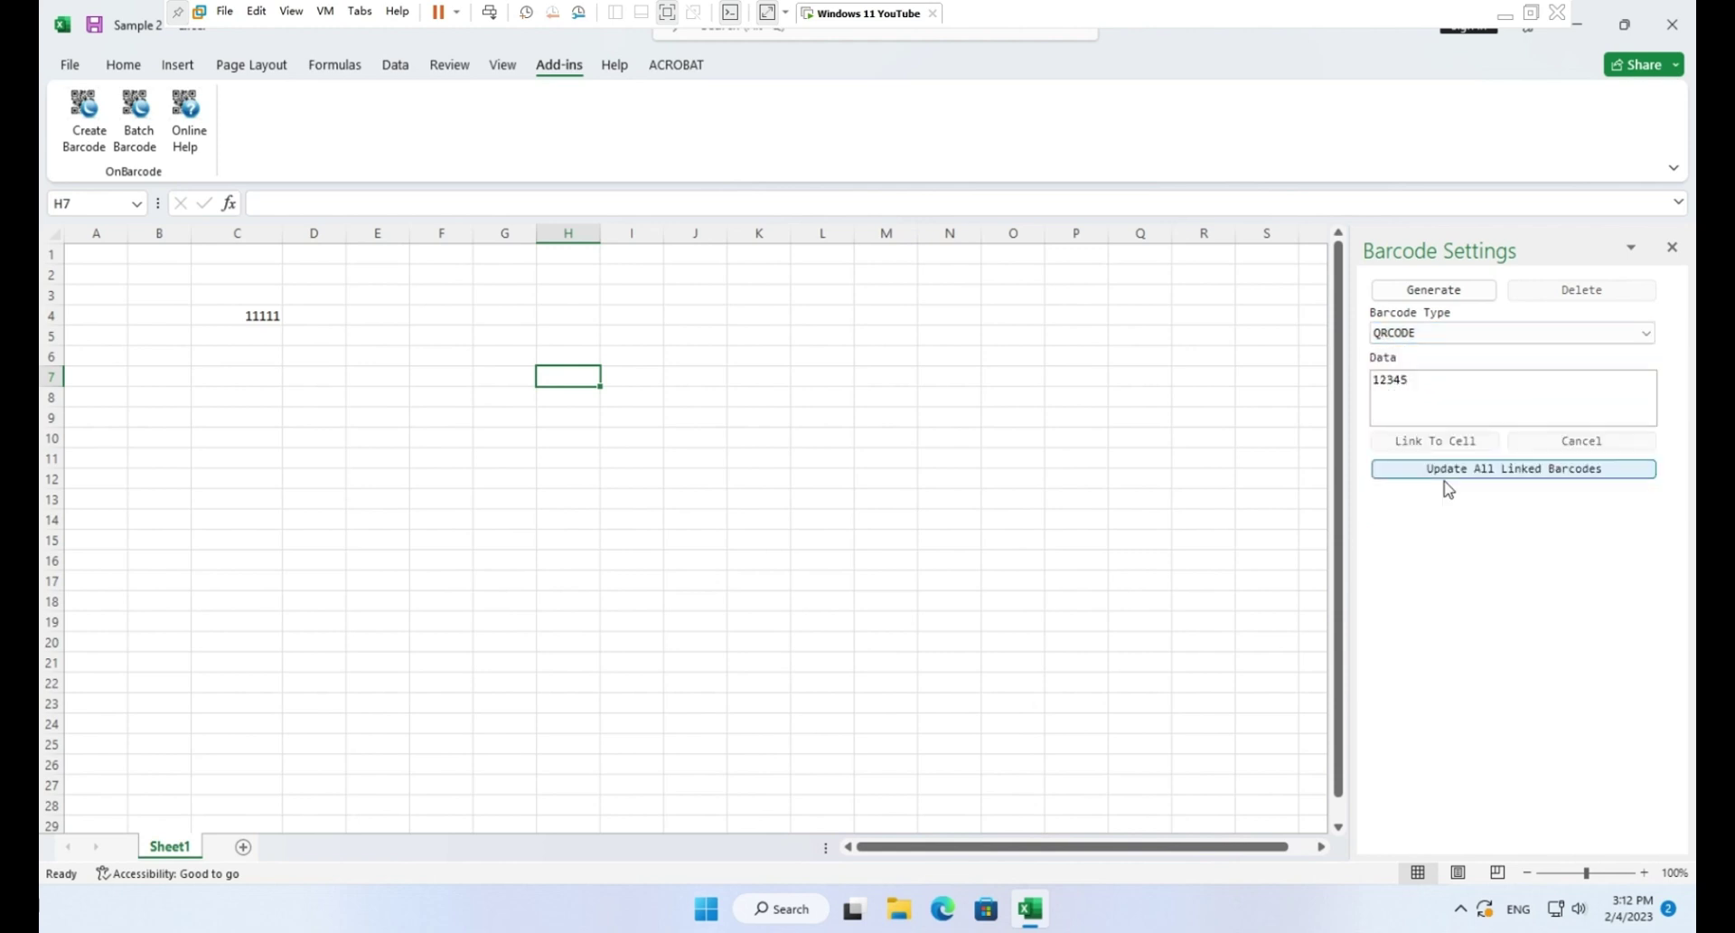
Step: Generate the QR code near H7, set bar width to 12, and link its data to C4
{"action": "left_click", "coordinate": [1446, 294]}
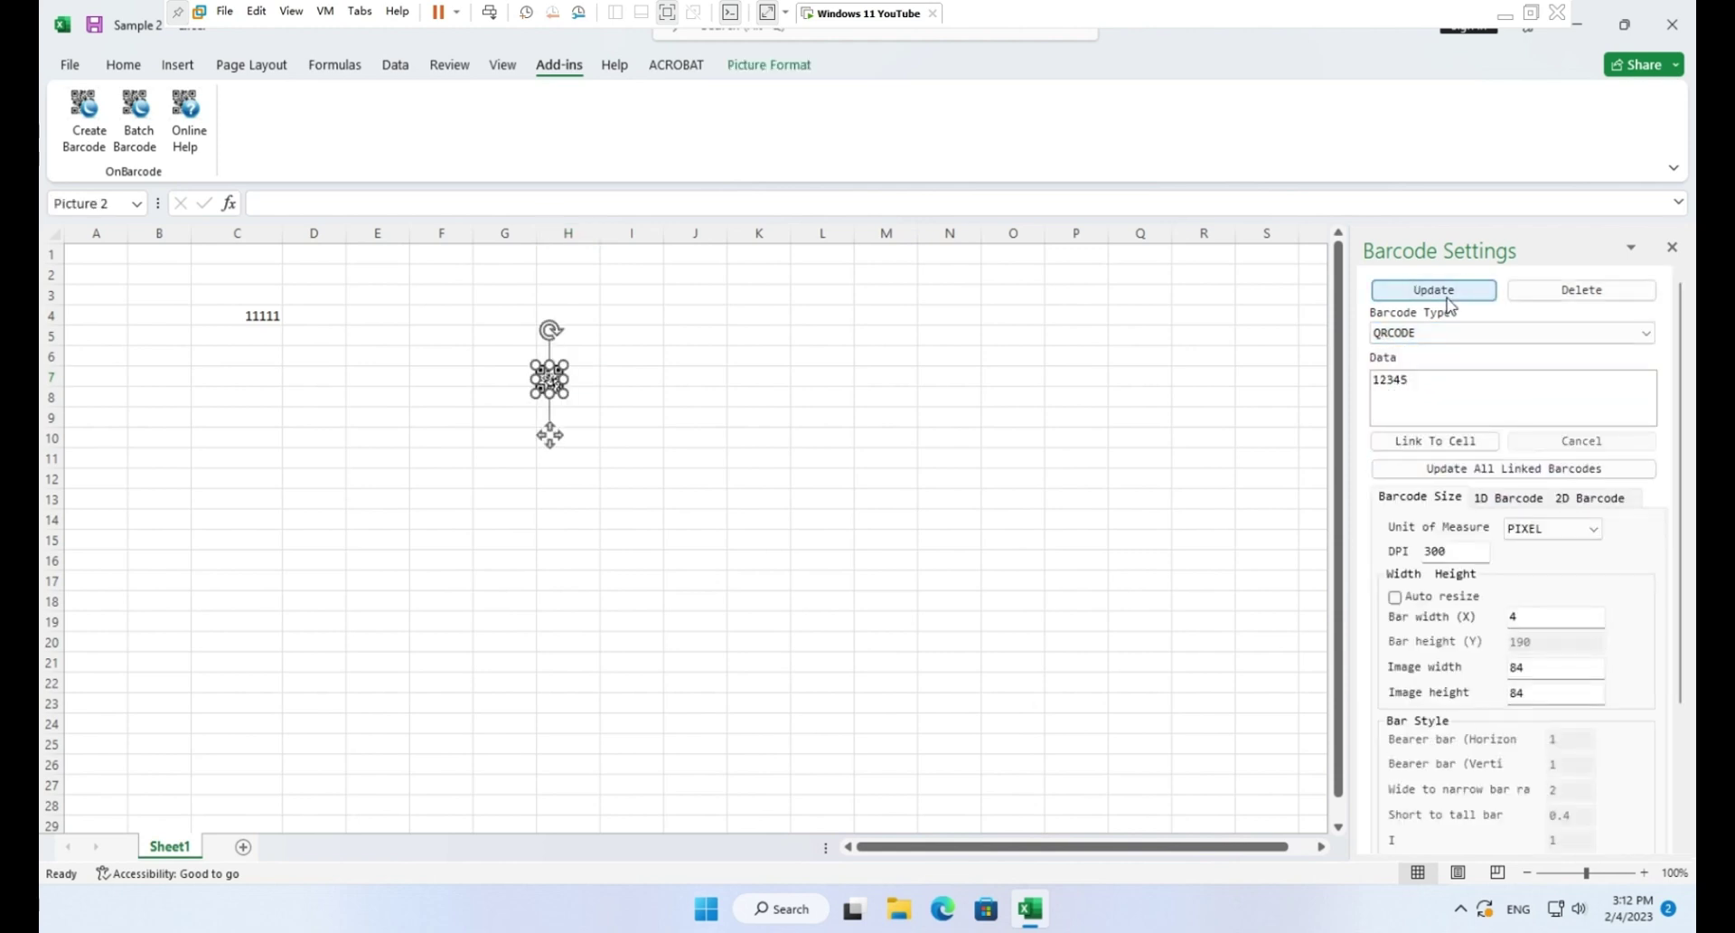
{"action": "left_click_drag", "start_coordinate": [1542, 619], "coordinate": [1483, 620]}
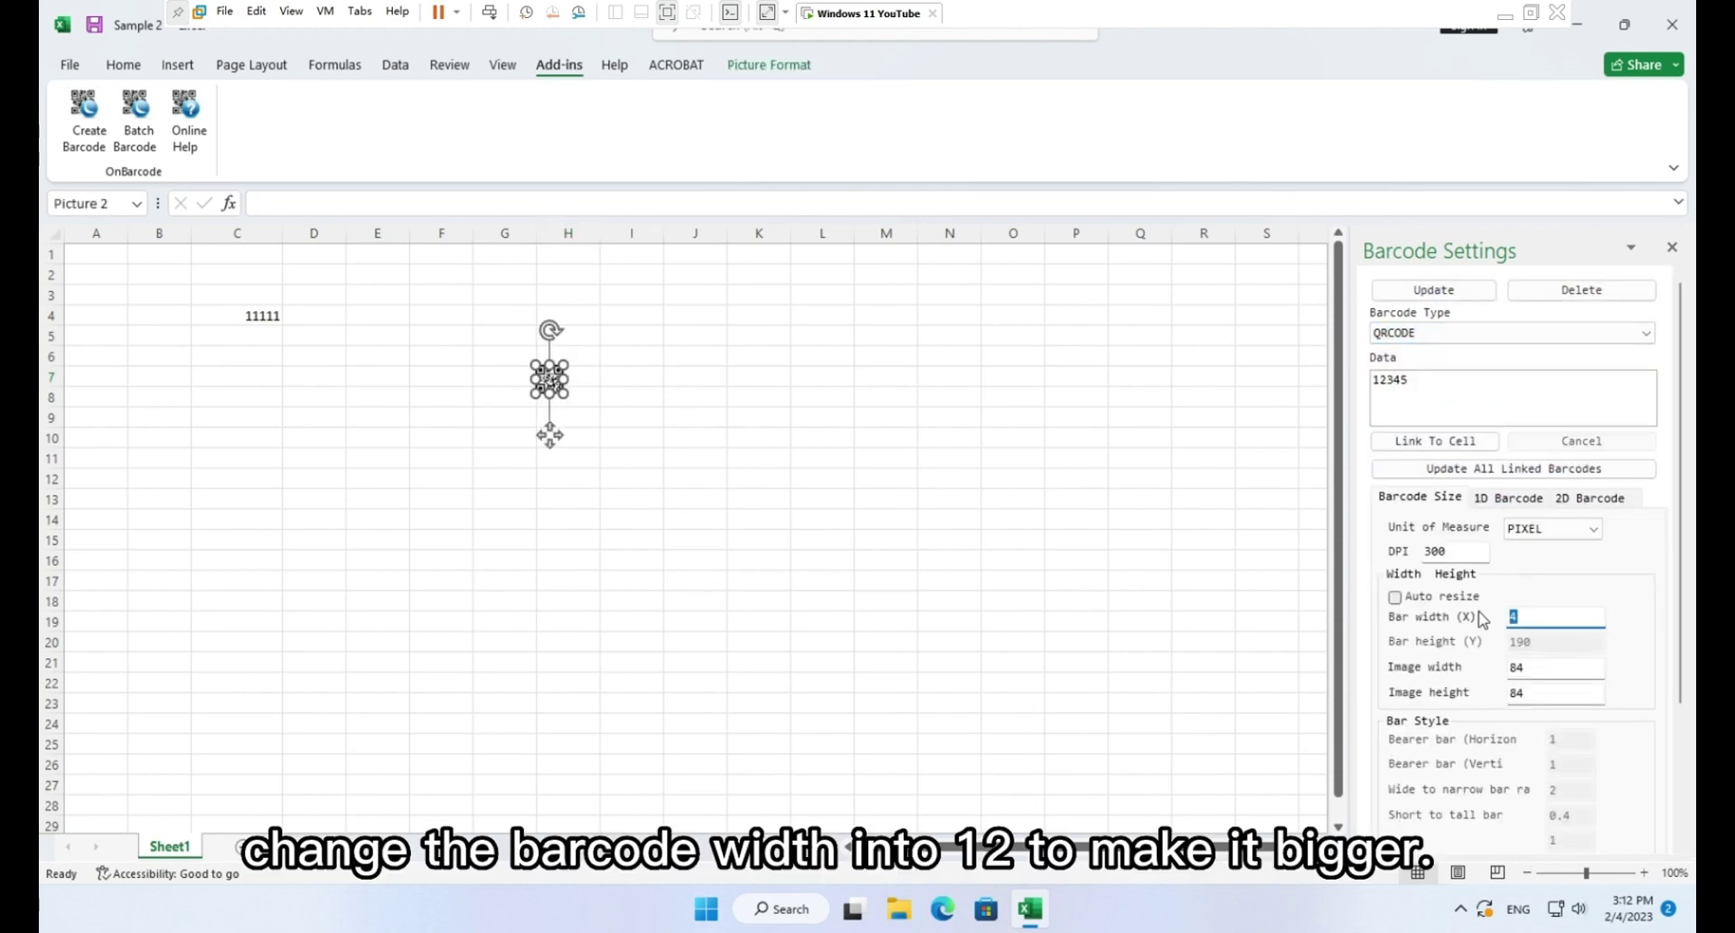
{"action": "type", "text": "12"}
{"action": "left_click", "coordinate": [1448, 291]}
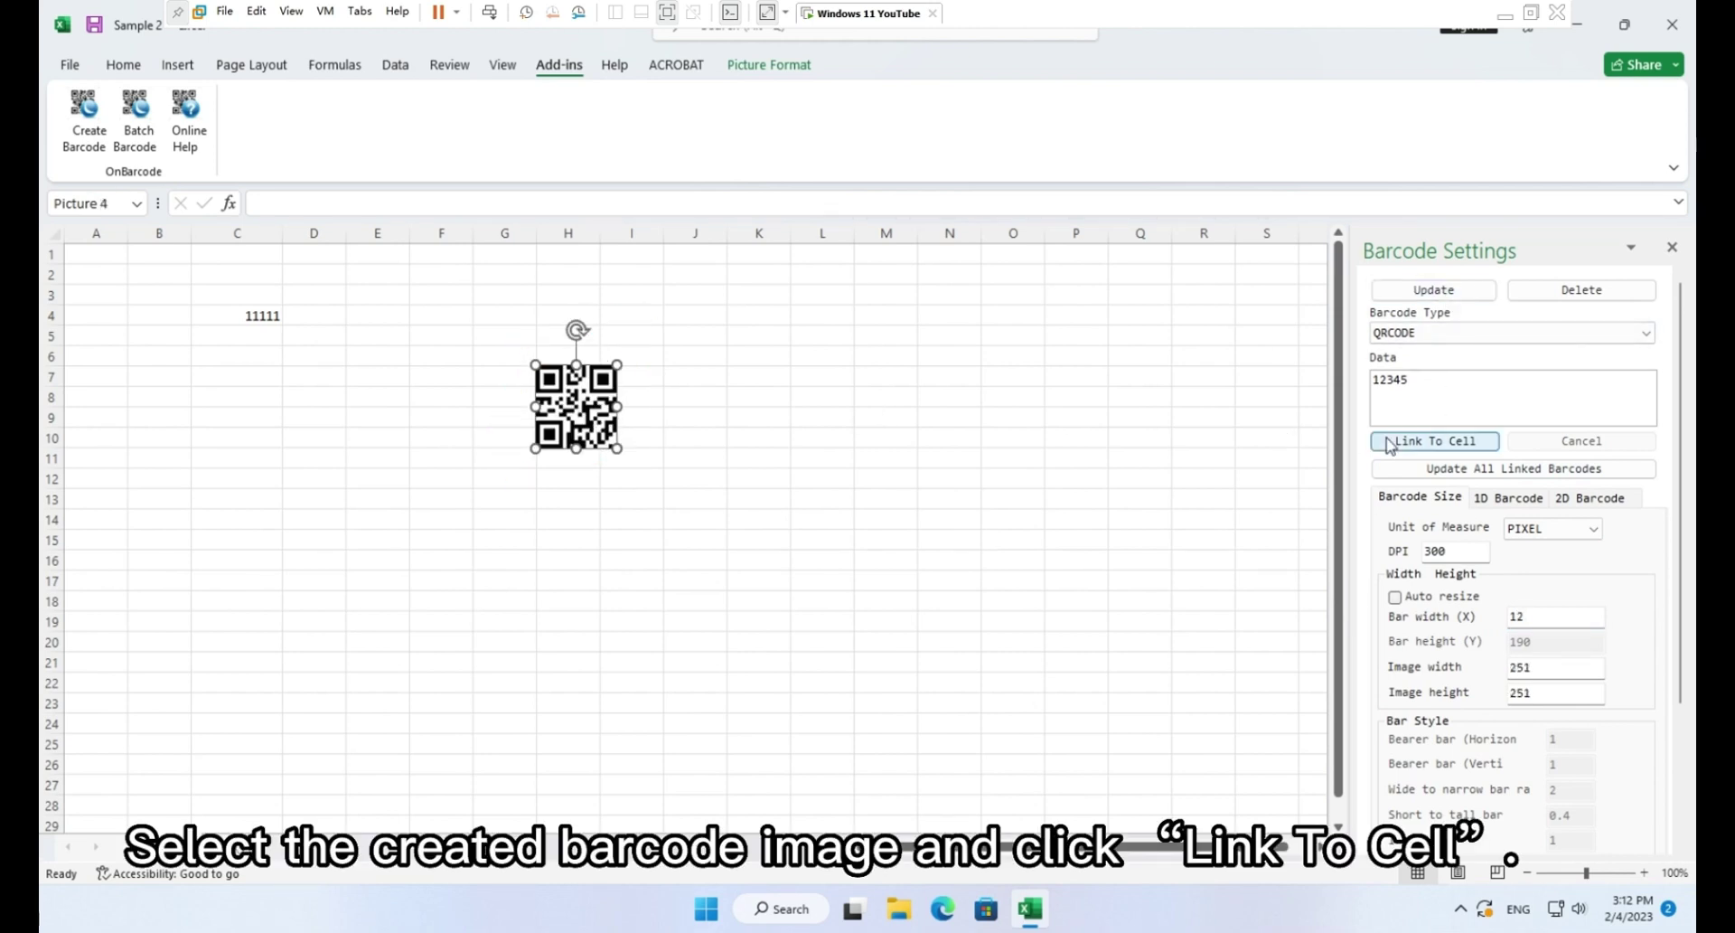
{"action": "left_click", "coordinate": [1437, 442]}
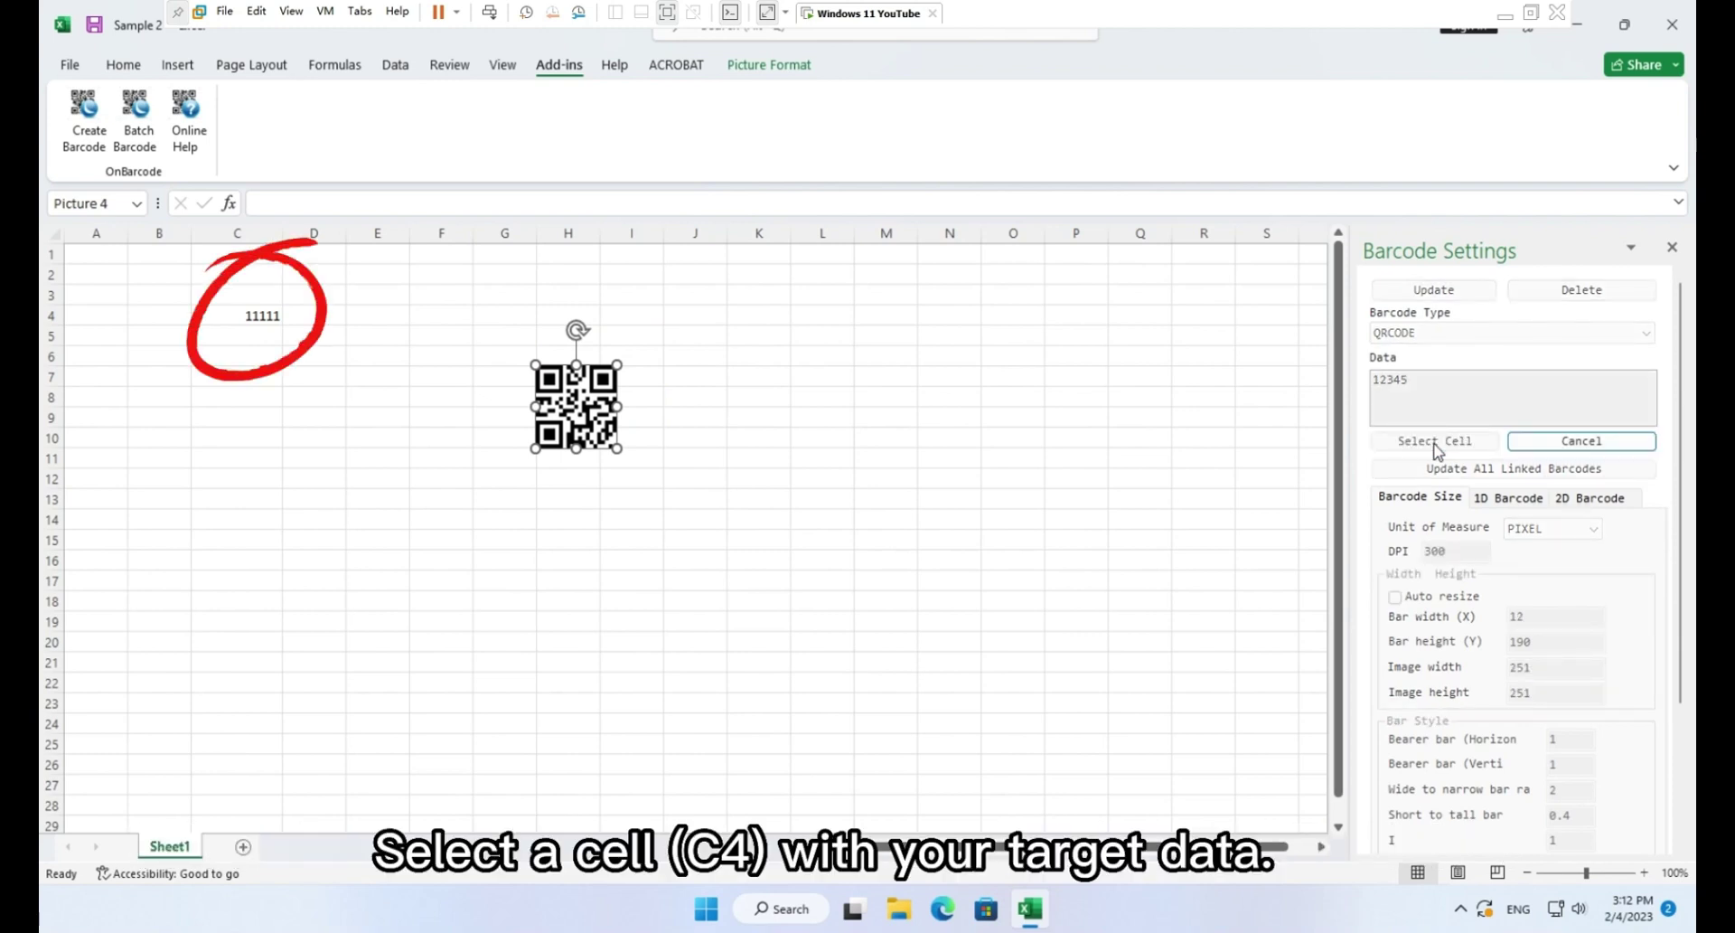
{"action": "left_click", "coordinate": [271, 319]}
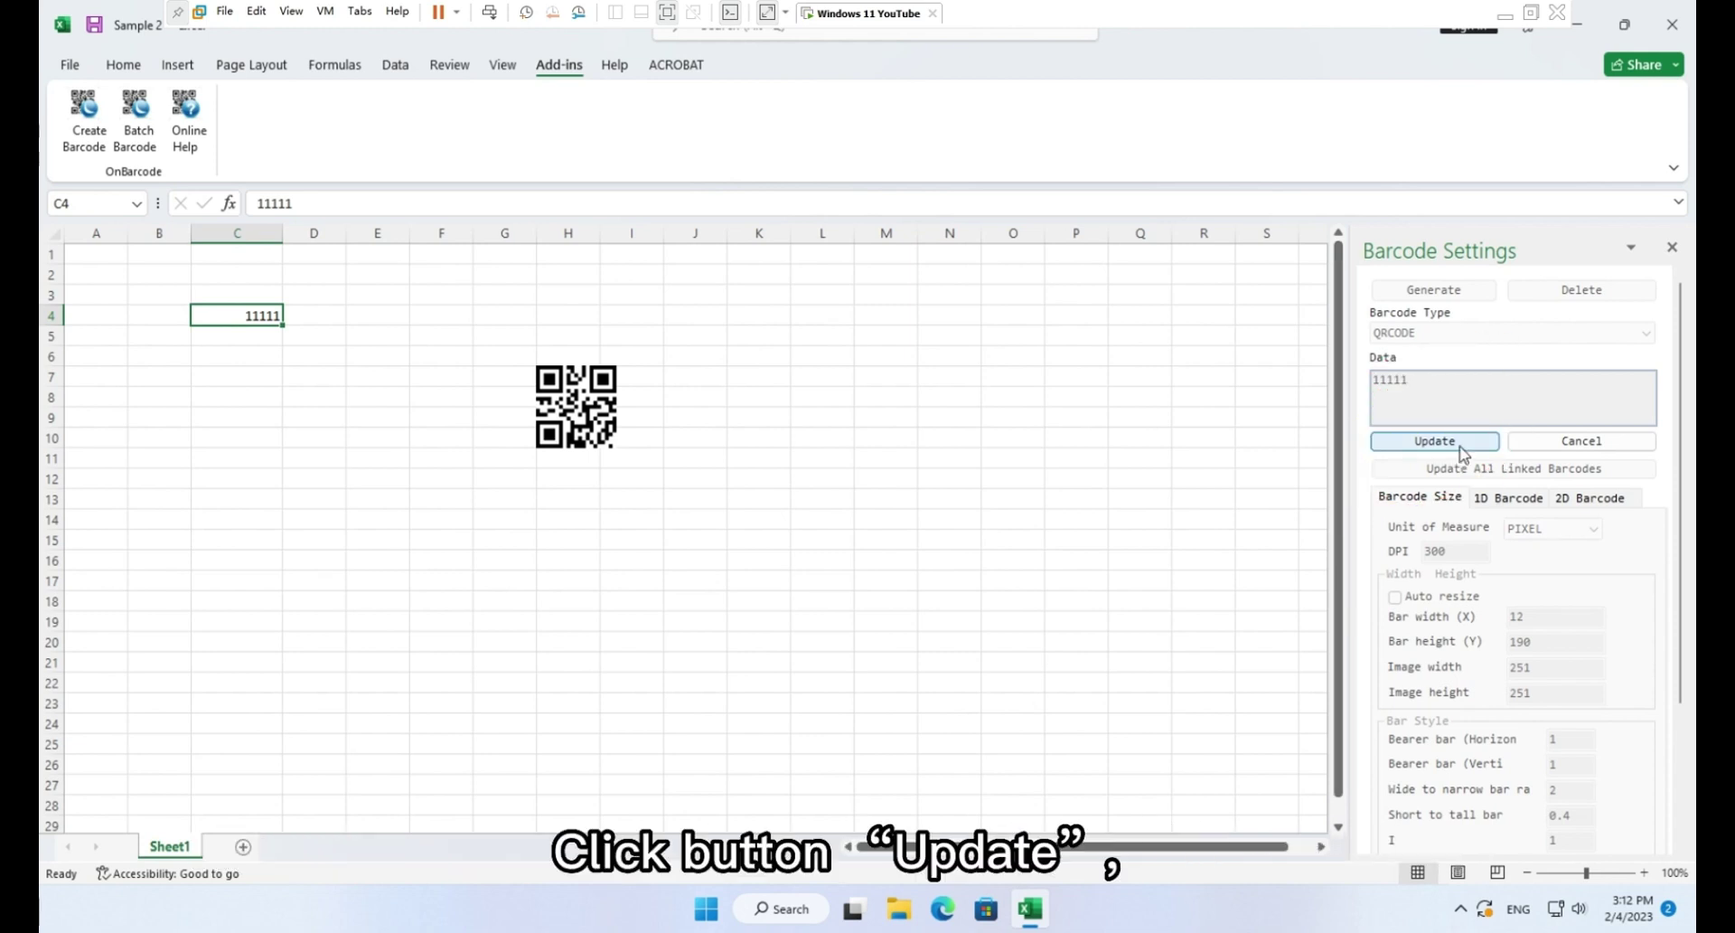
Step: Refresh the QR code from C4, then change C4 to 22222 and update the barcode
{"action": "left_click", "coordinate": [1461, 445]}
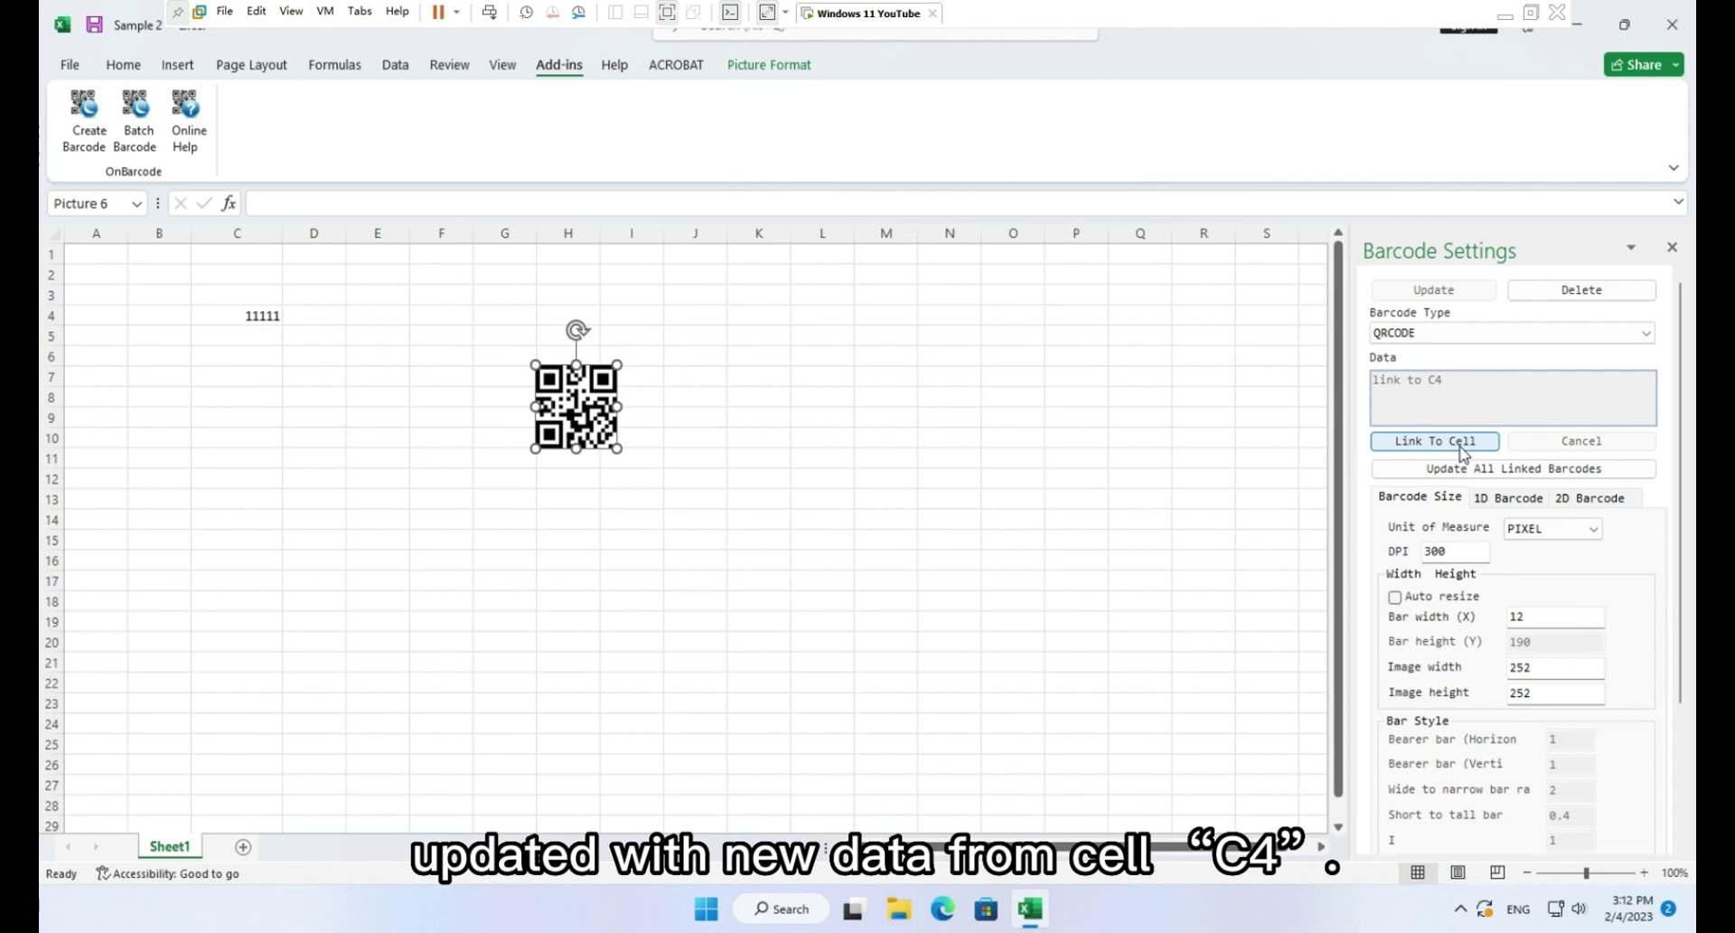
{"action": "left_click", "coordinate": [263, 316]}
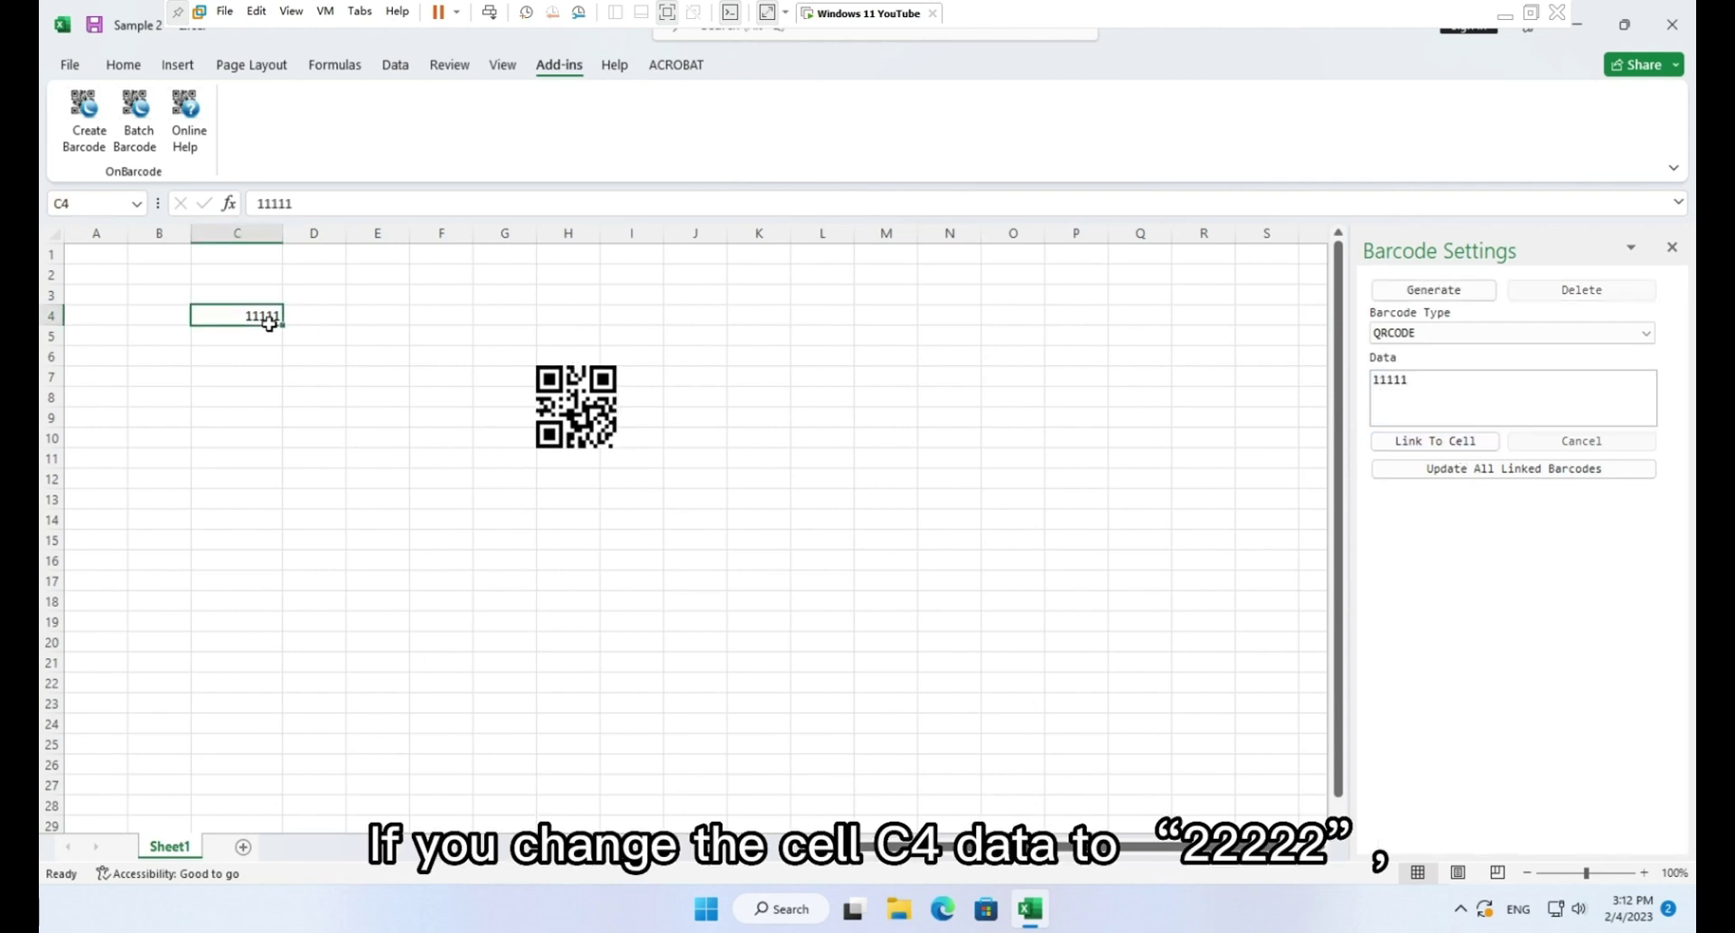
{"action": "double_click", "coordinate": [274, 203]}
{"action": "type", "text": "2222"}
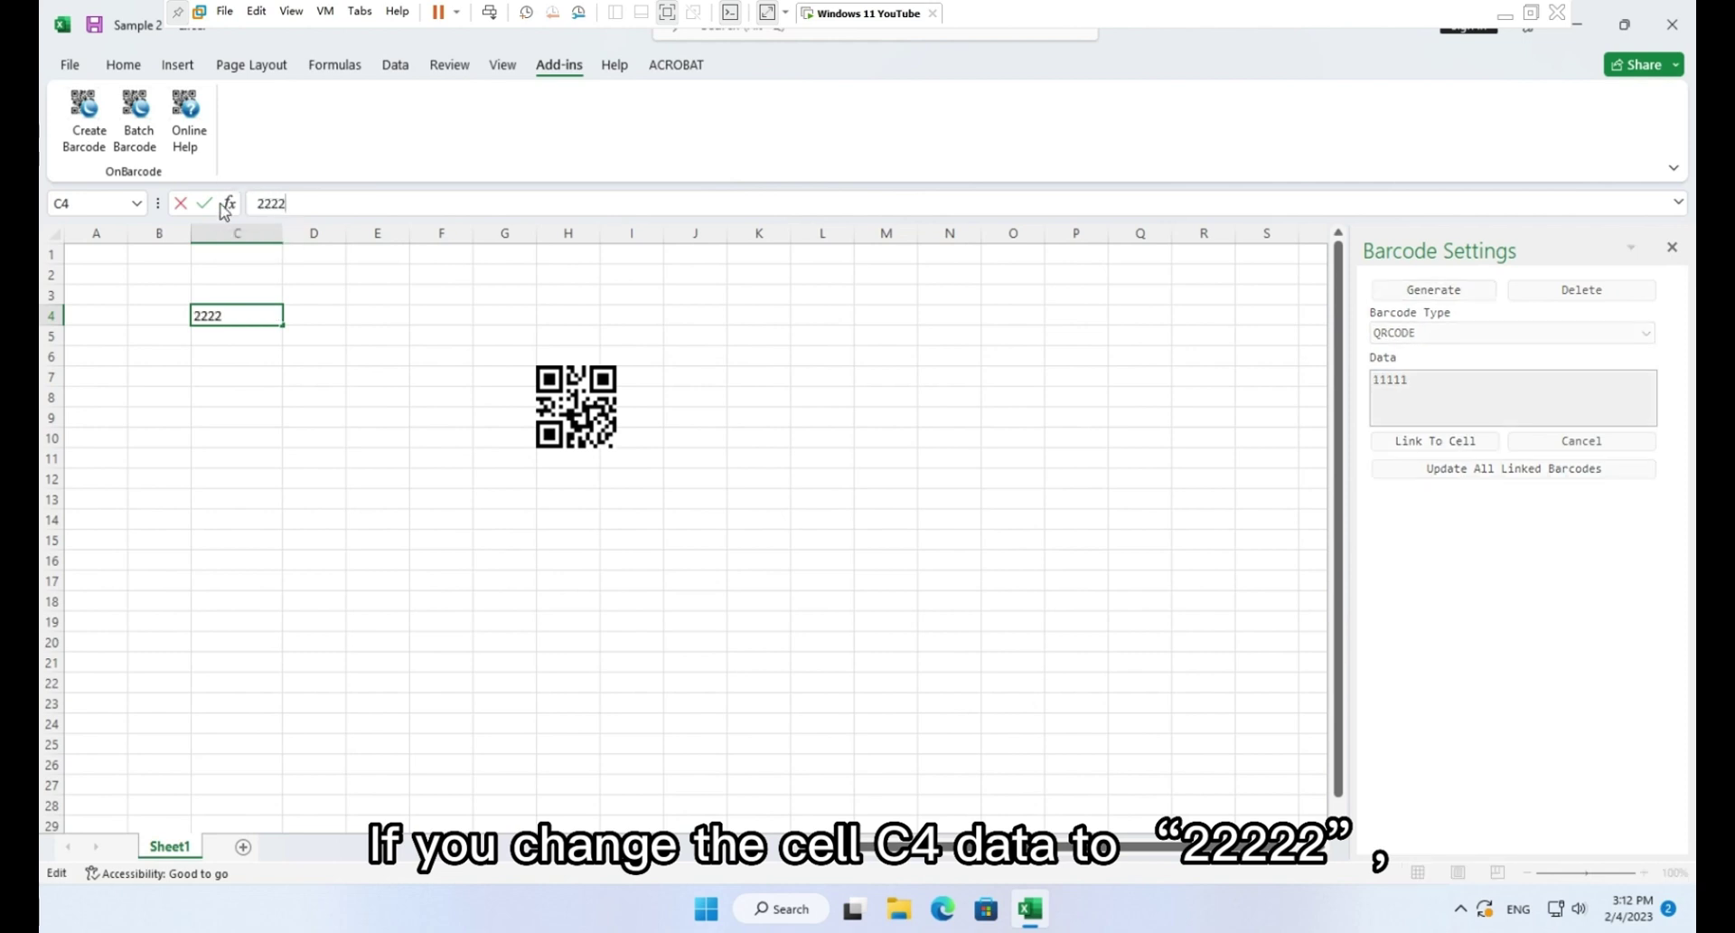
{"action": "type", "text": "2"}
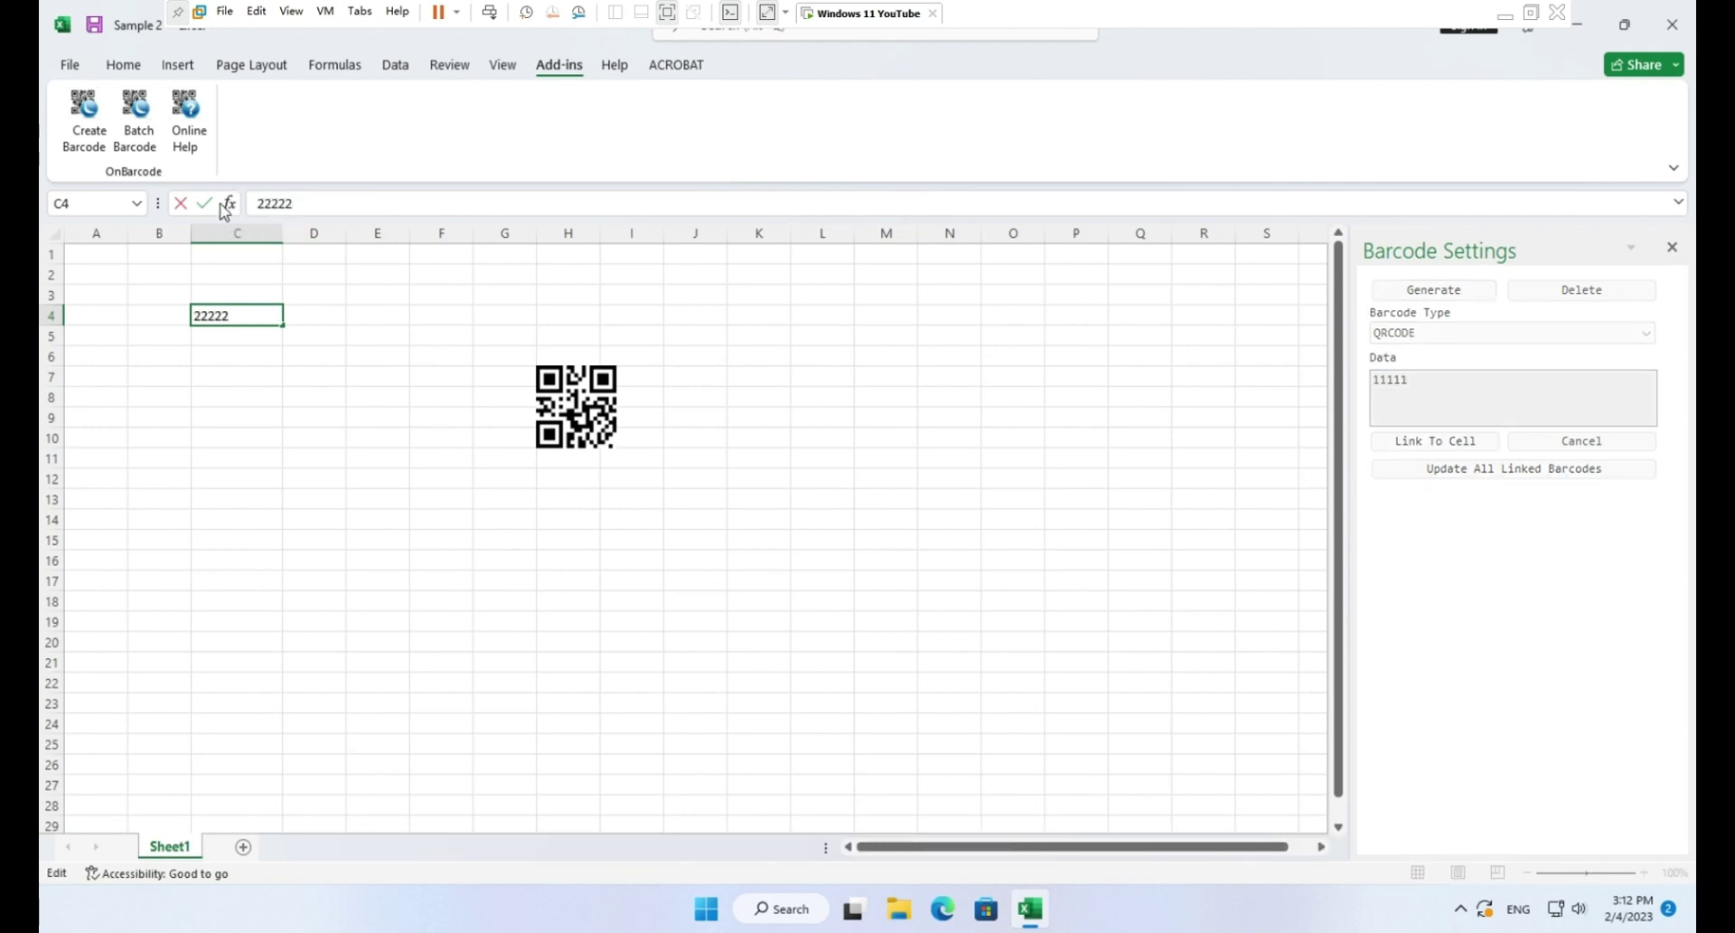
{"action": "left_click", "coordinate": [576, 414]}
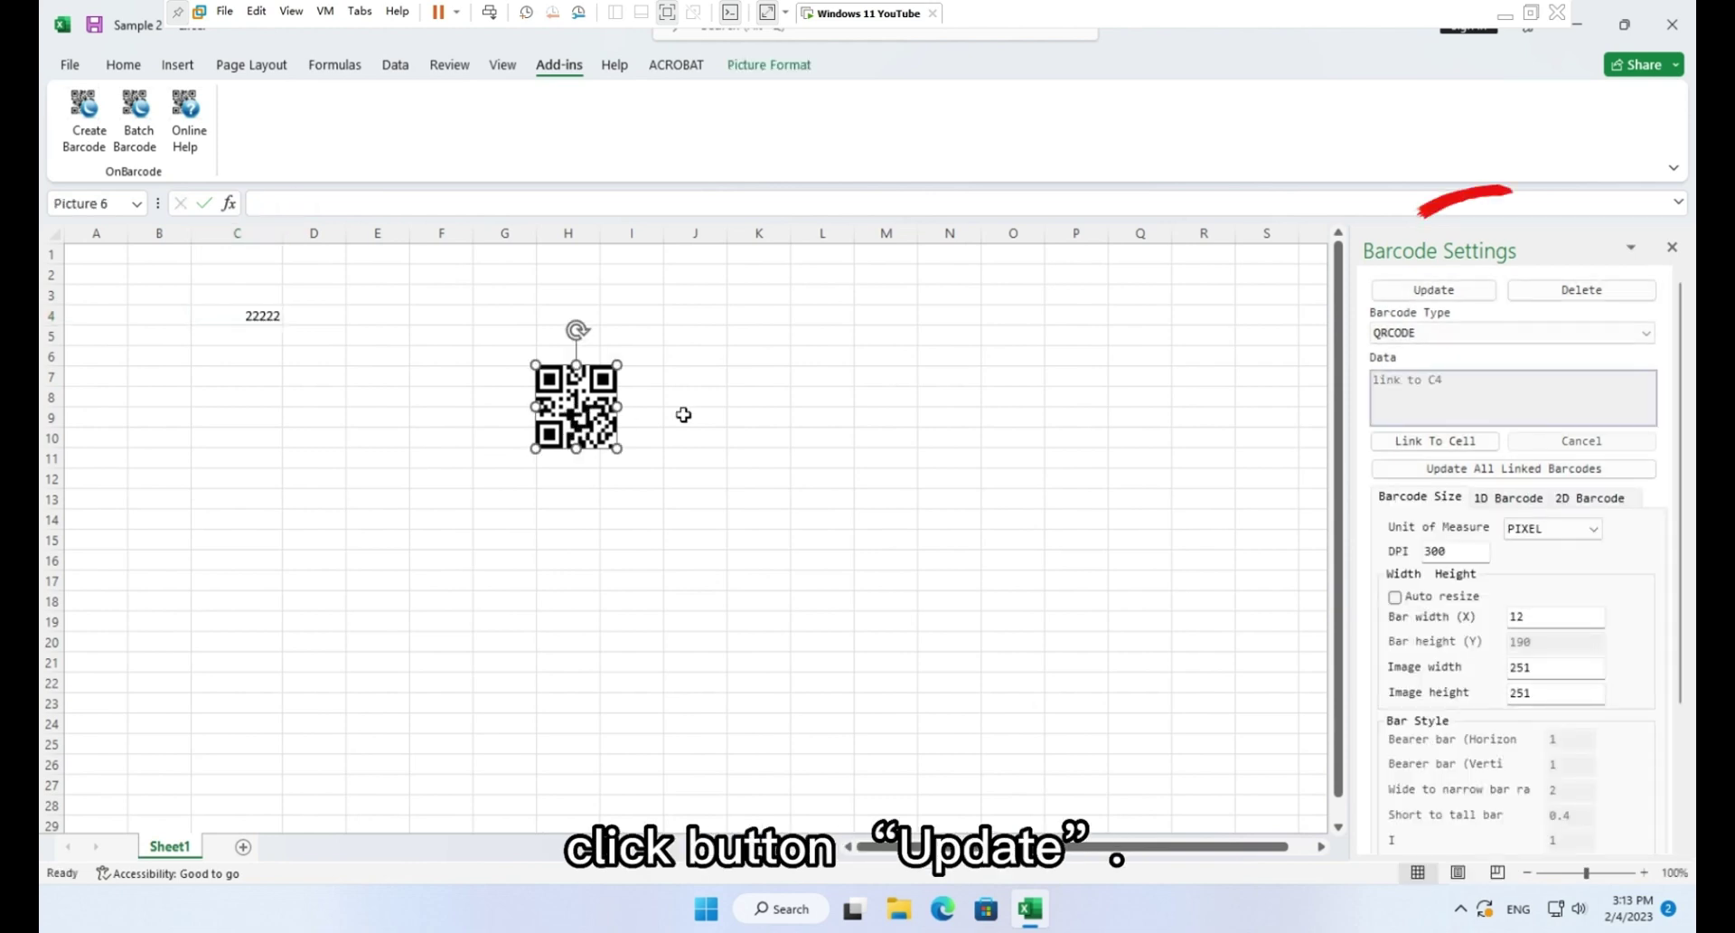
{"action": "left_click", "coordinate": [1455, 293]}
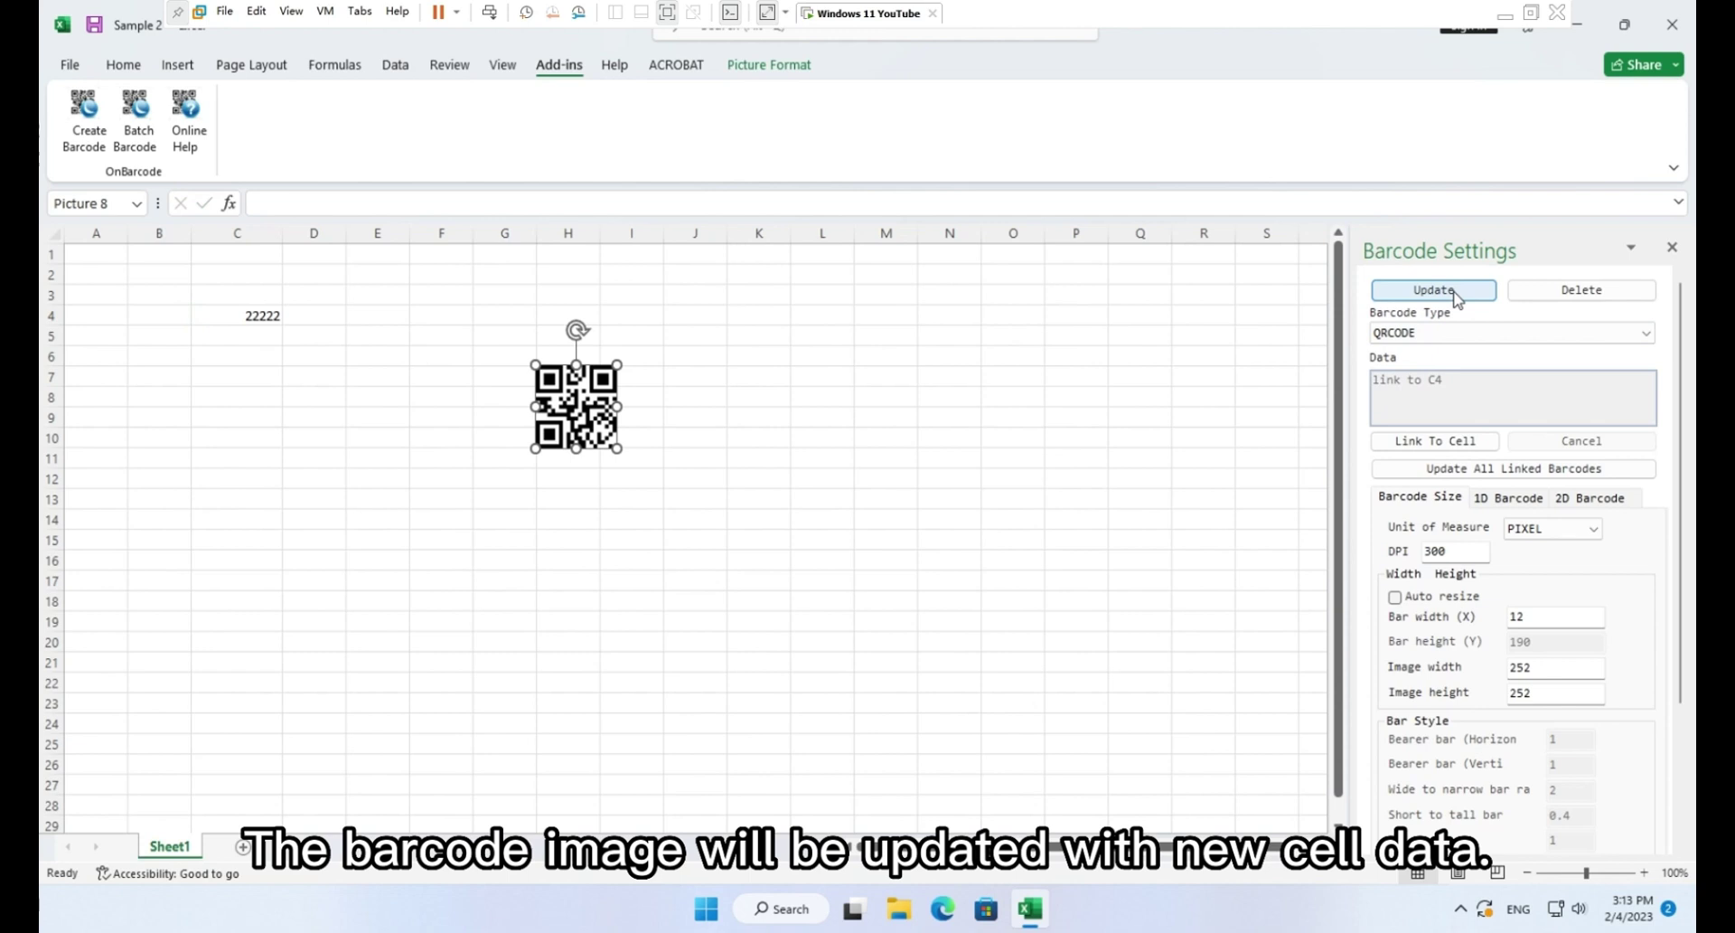
Step: Change C4 to 33333 and refresh all linked barcodes
{"action": "left_click", "coordinate": [271, 321]}
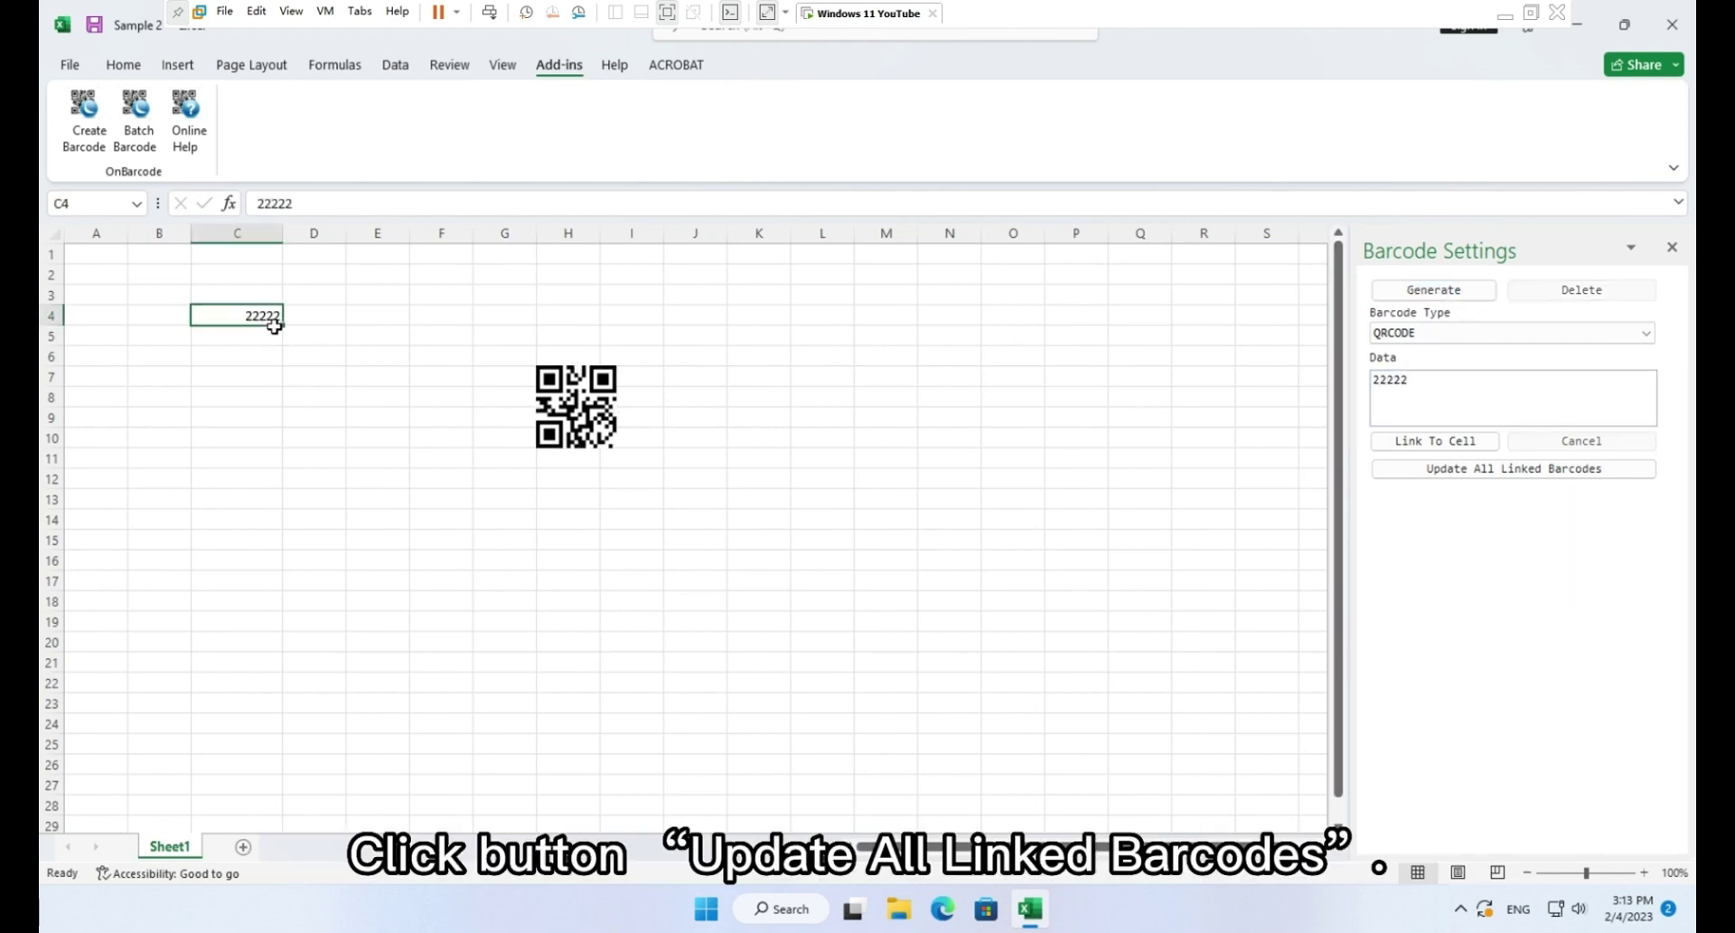
{"action": "type", "text": "33333"}
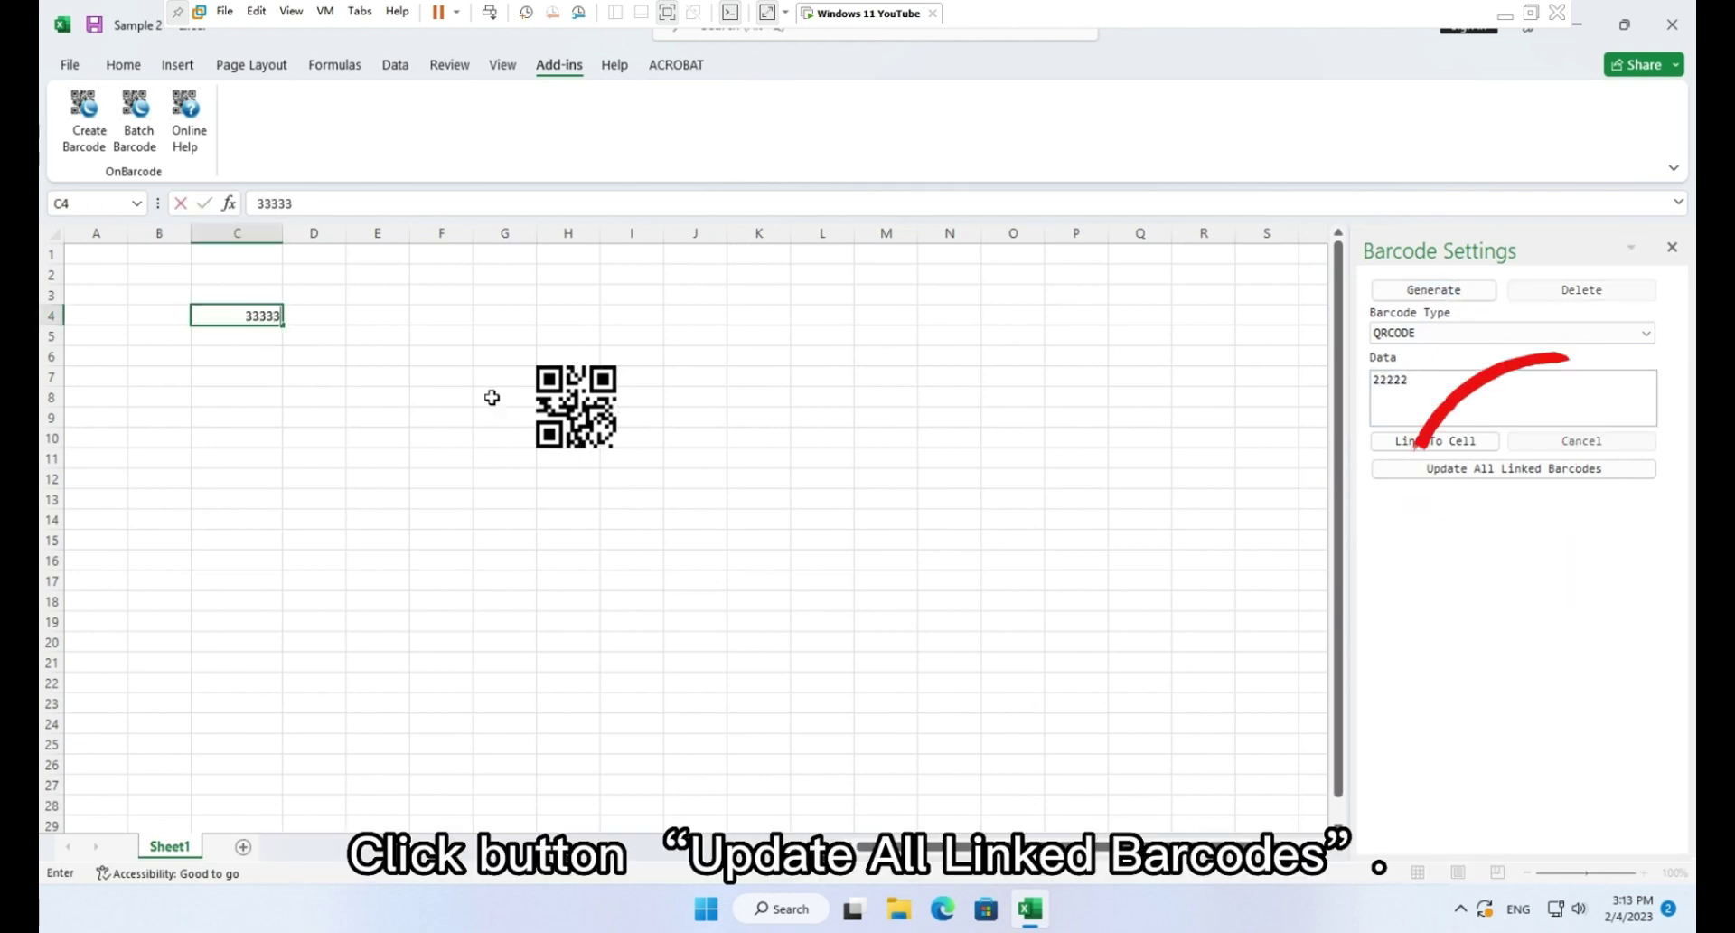
{"action": "left_click", "coordinate": [583, 420]}
{"action": "left_click", "coordinate": [773, 318]}
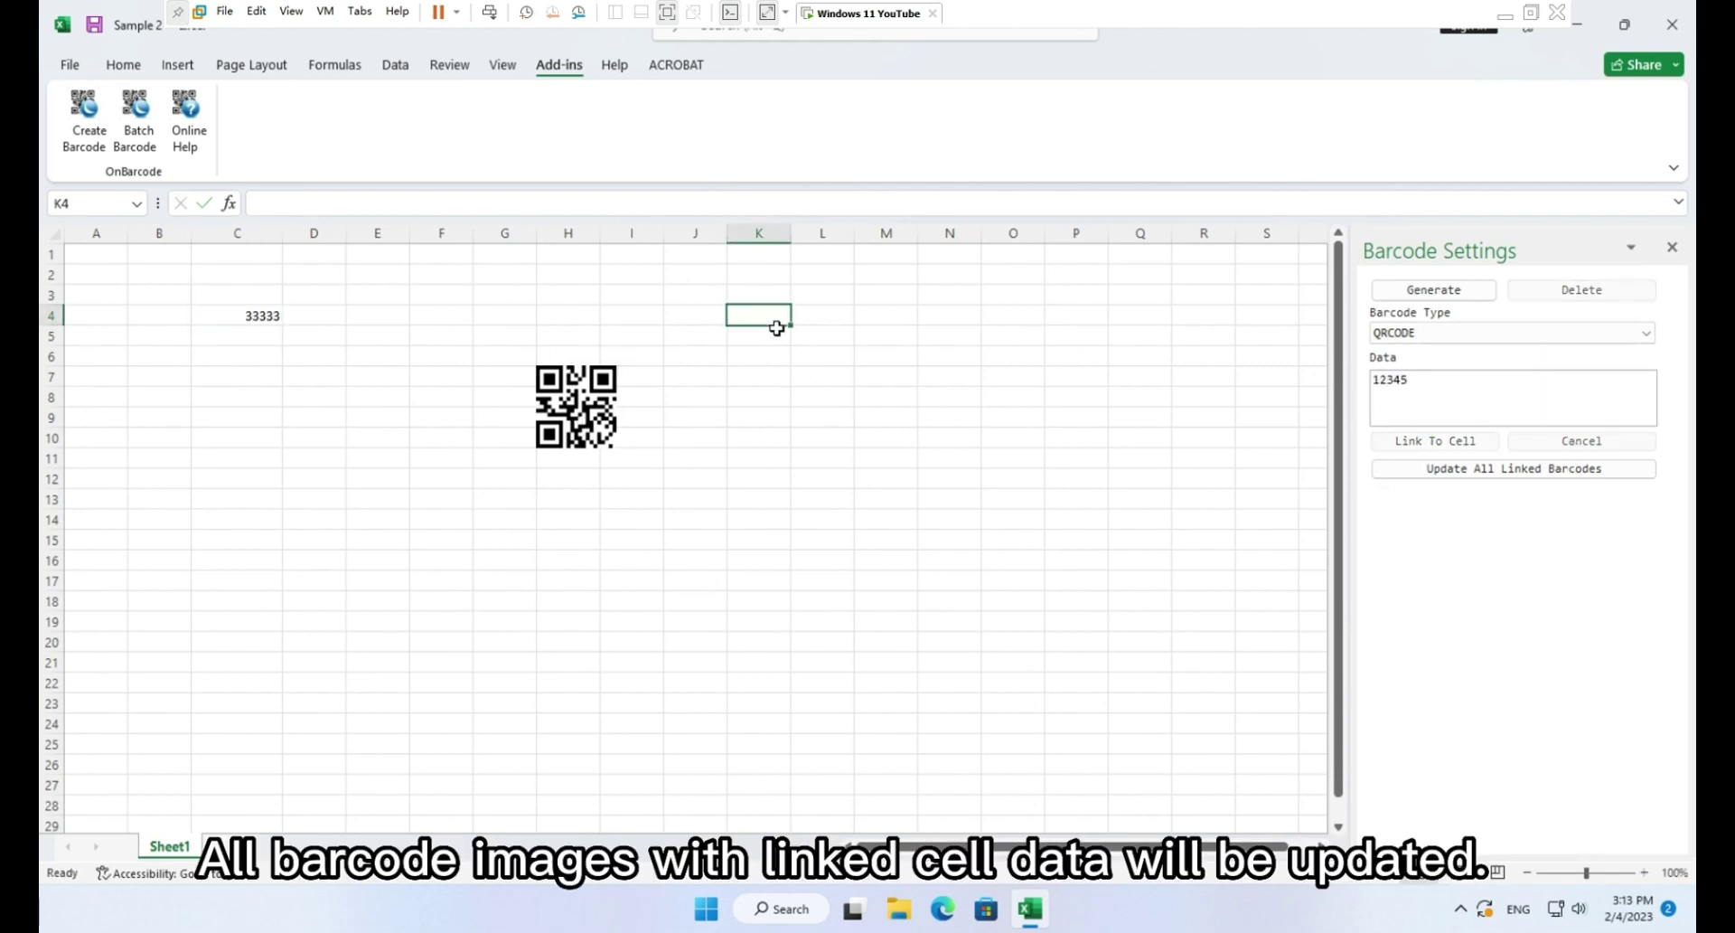
{"action": "left_click", "coordinate": [1507, 469]}
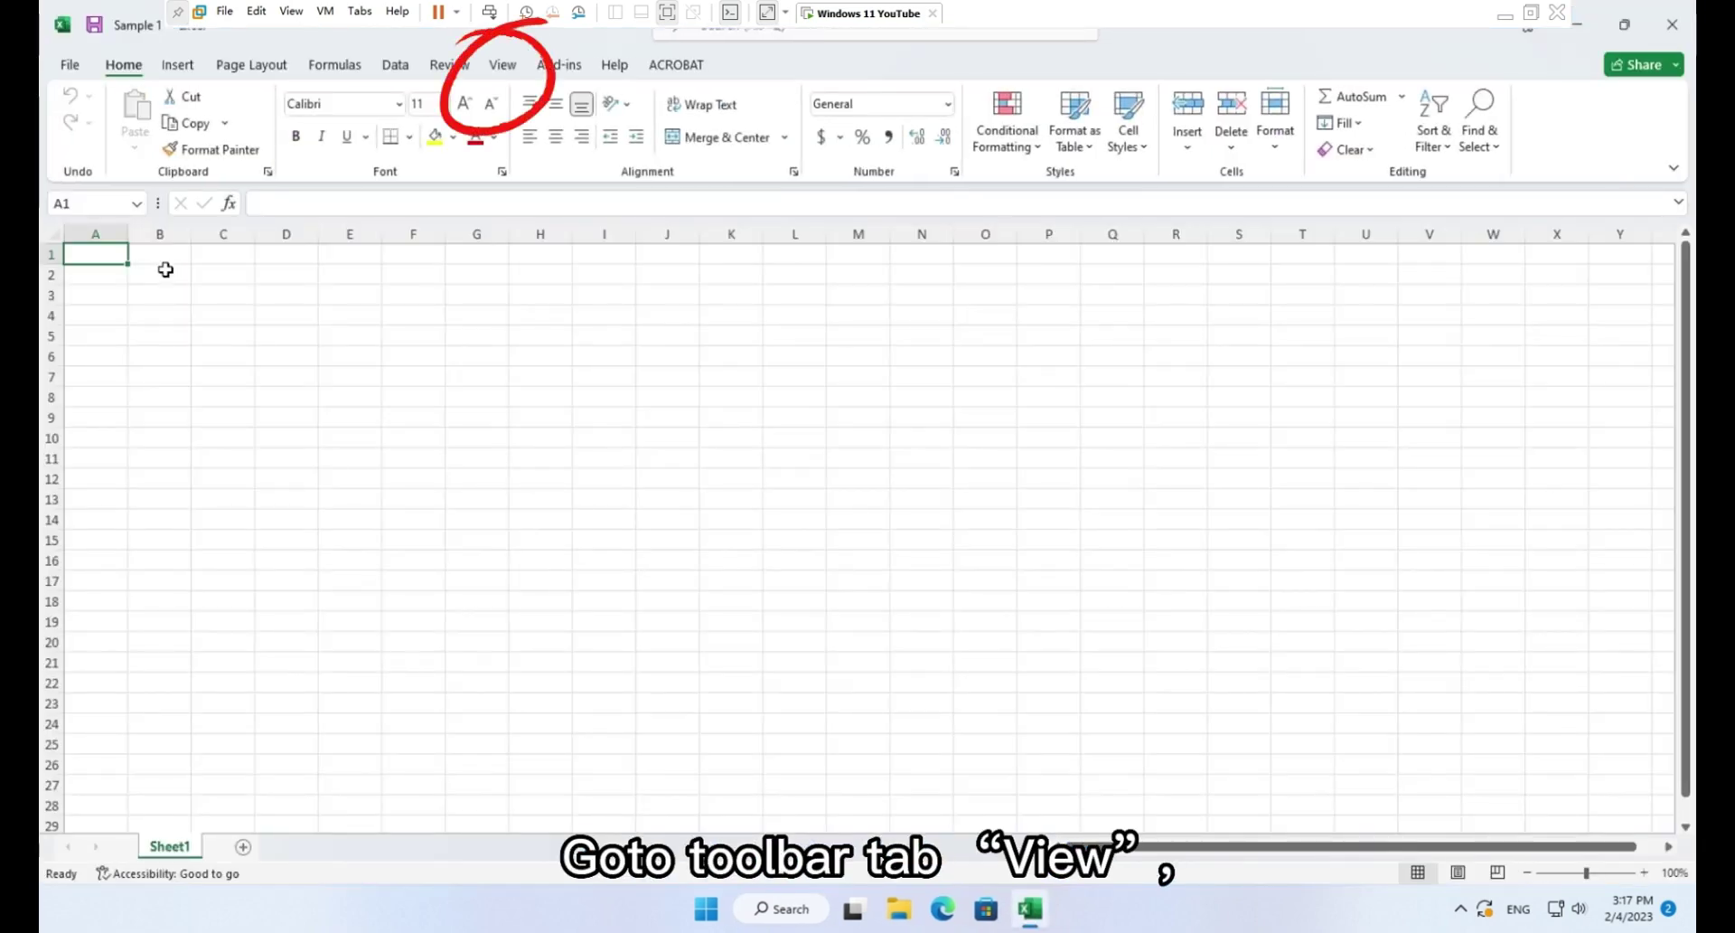
Step: Switch Sheet1 to Page Layout view and select cell B2
{"action": "left_click", "coordinate": [503, 65]}
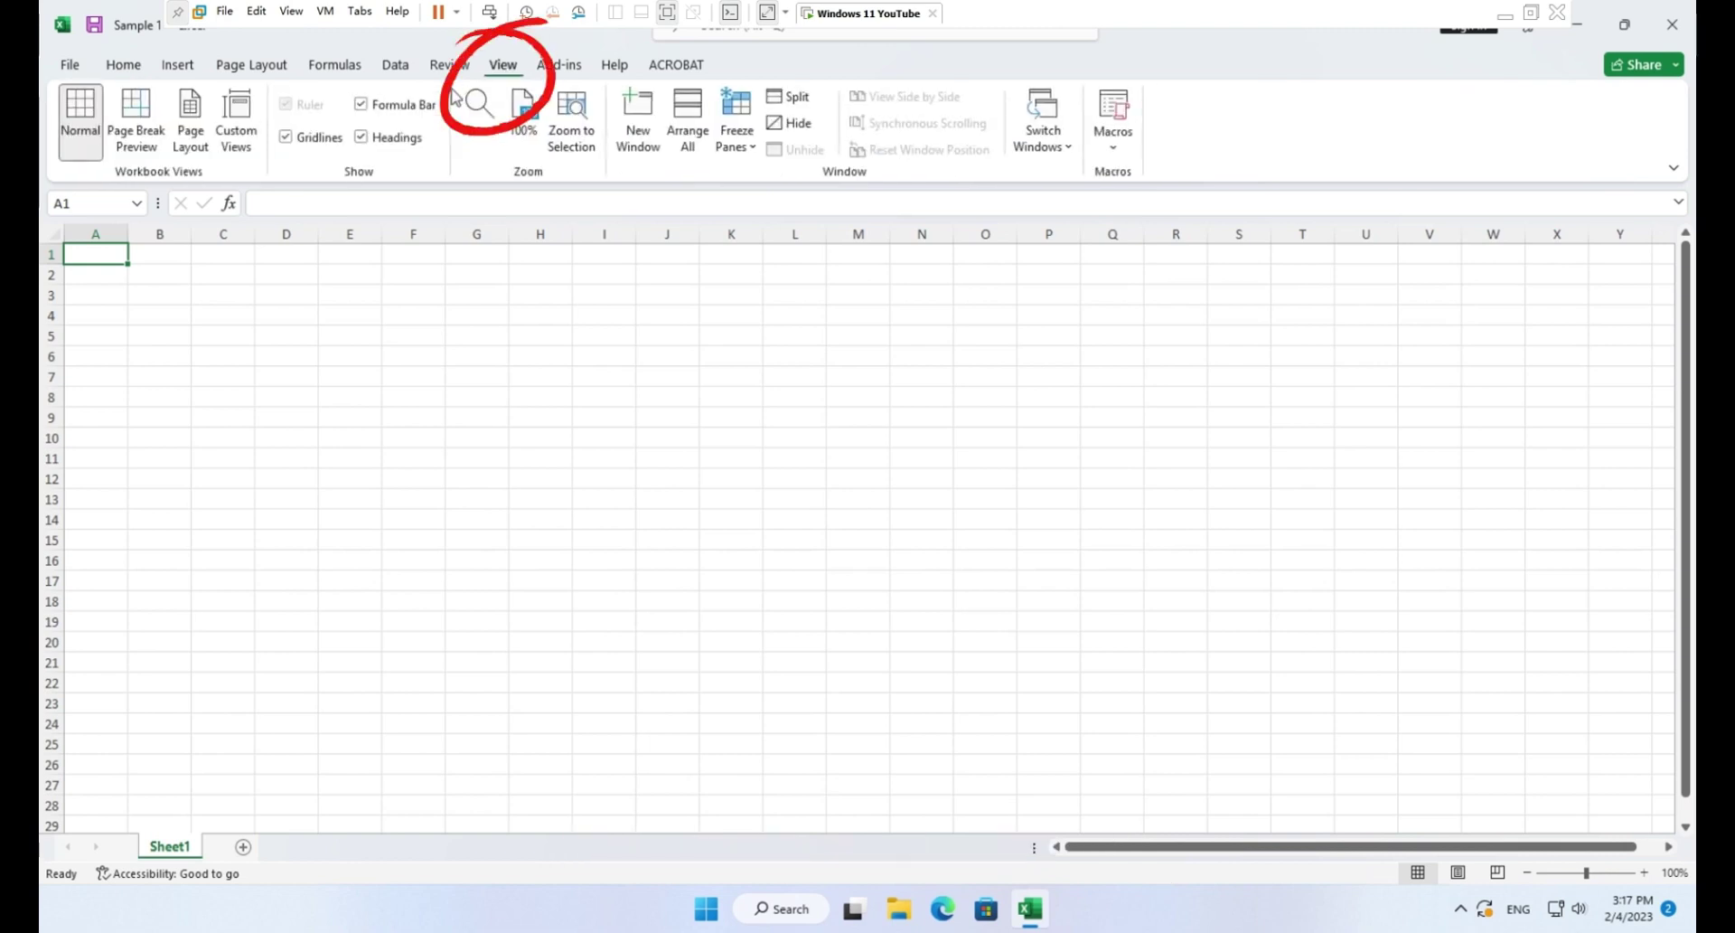
{"action": "left_click", "coordinate": [190, 135]}
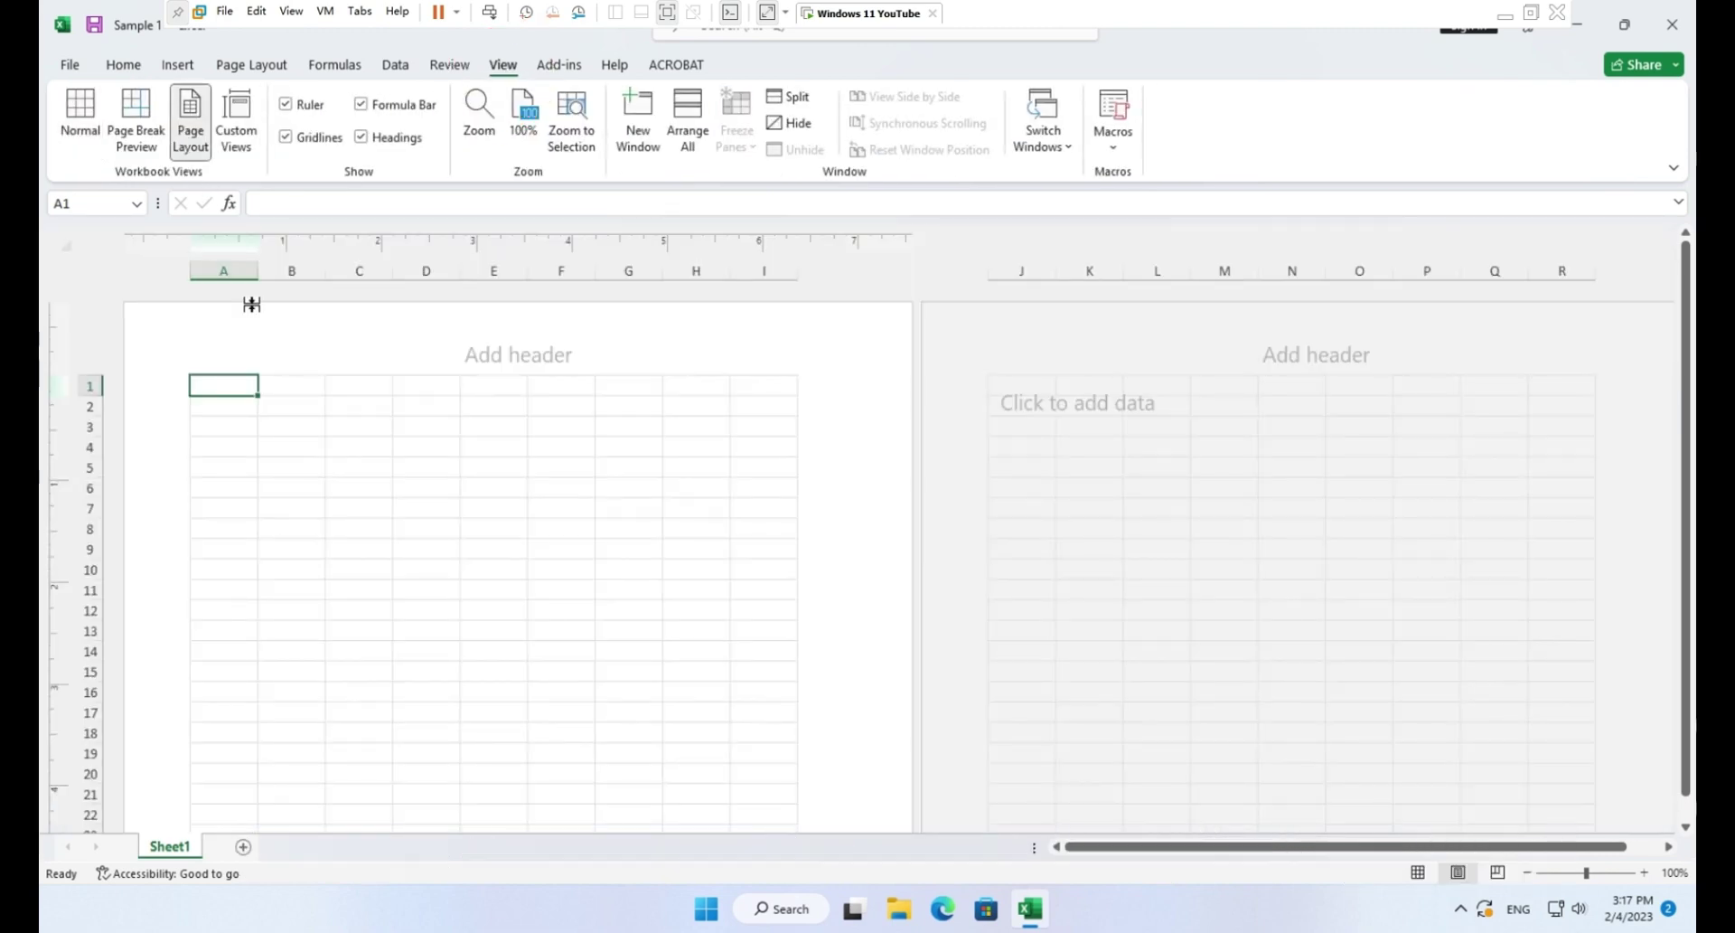
{"action": "left_click", "coordinate": [309, 414]}
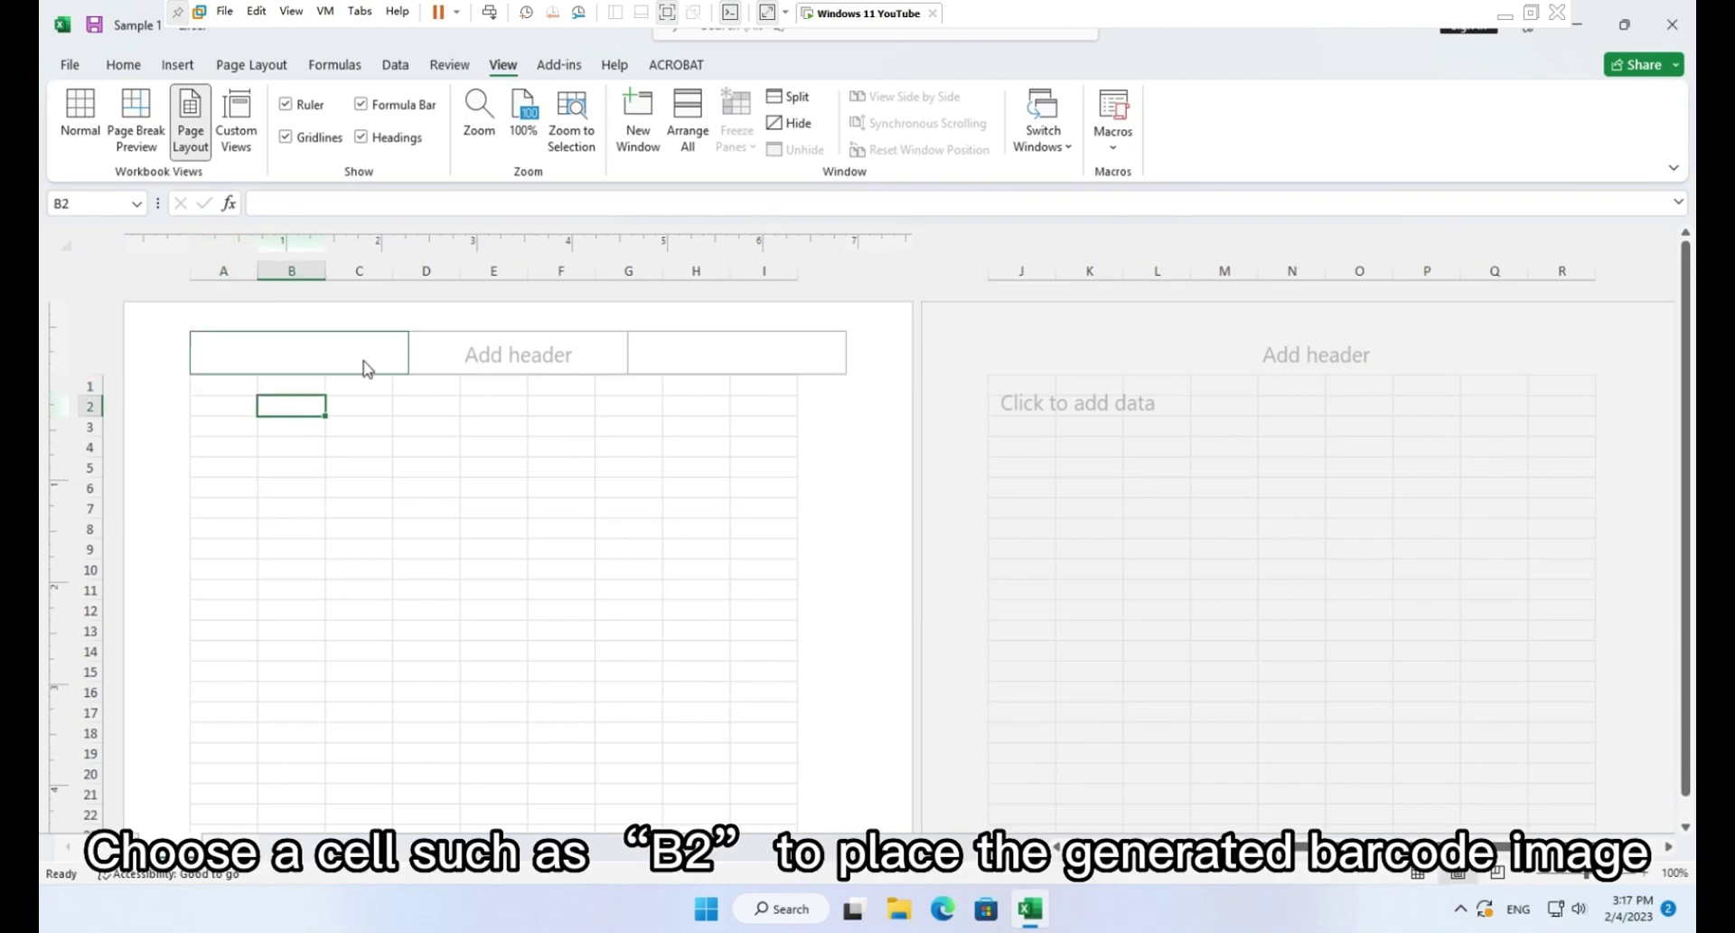
Step: Generate a QRCODE barcode with data 12345 from the barcode settings pane
{"action": "left_click", "coordinate": [559, 67]}
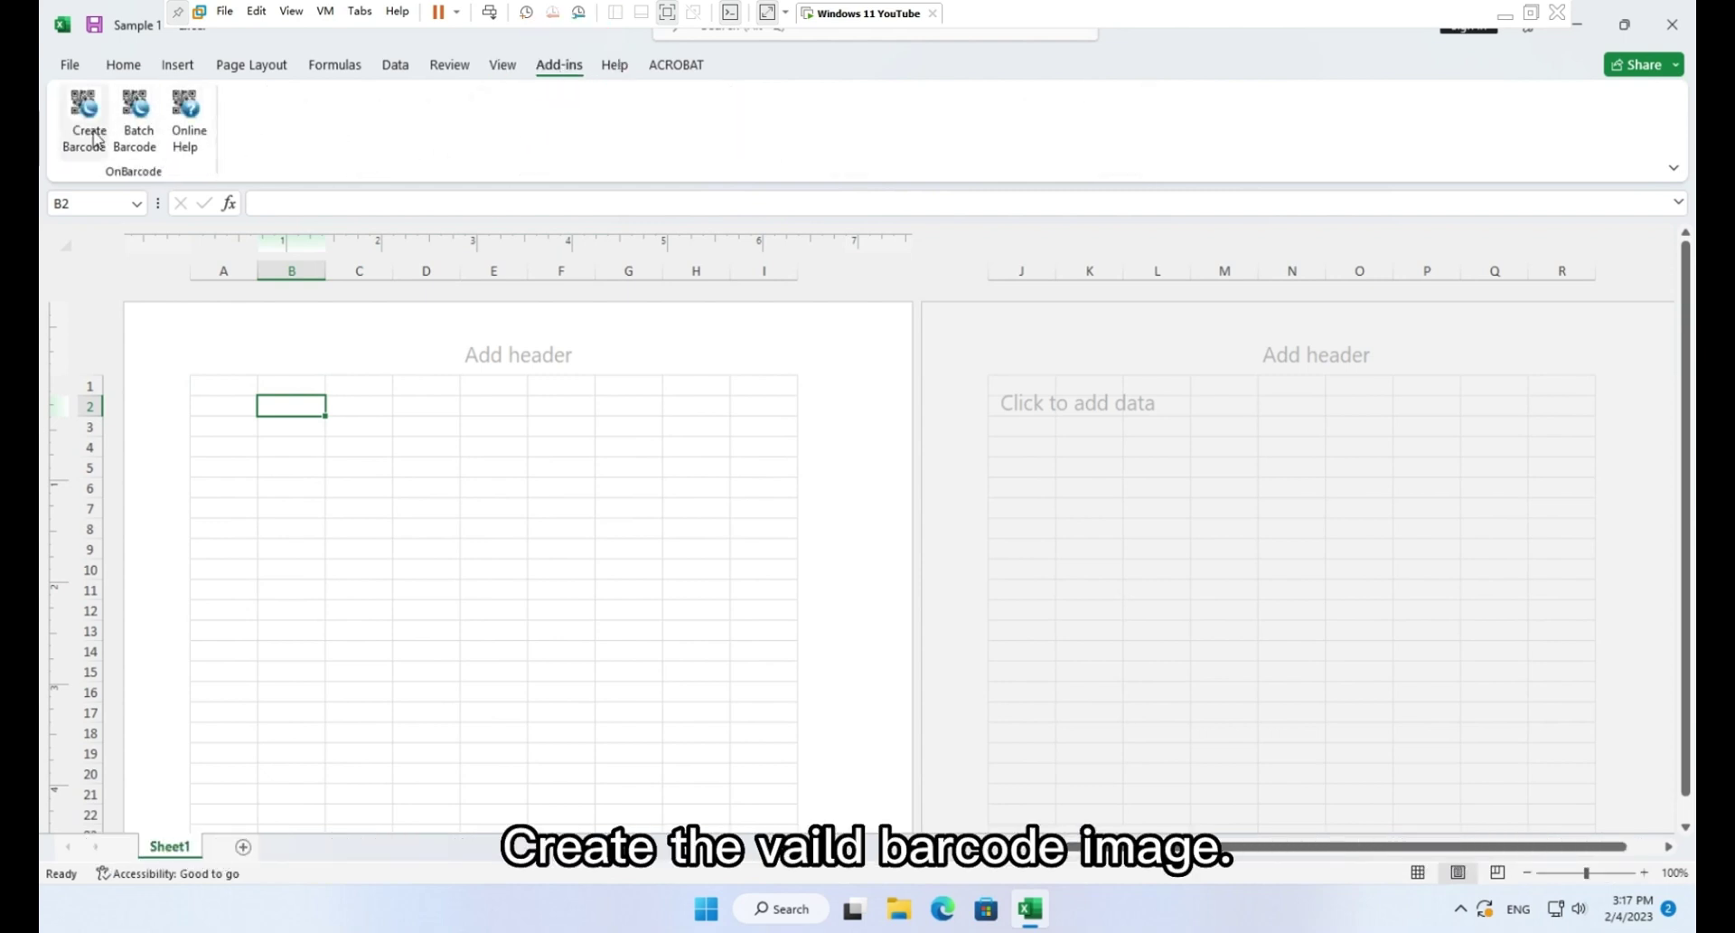
{"action": "left_click", "coordinate": [91, 131]}
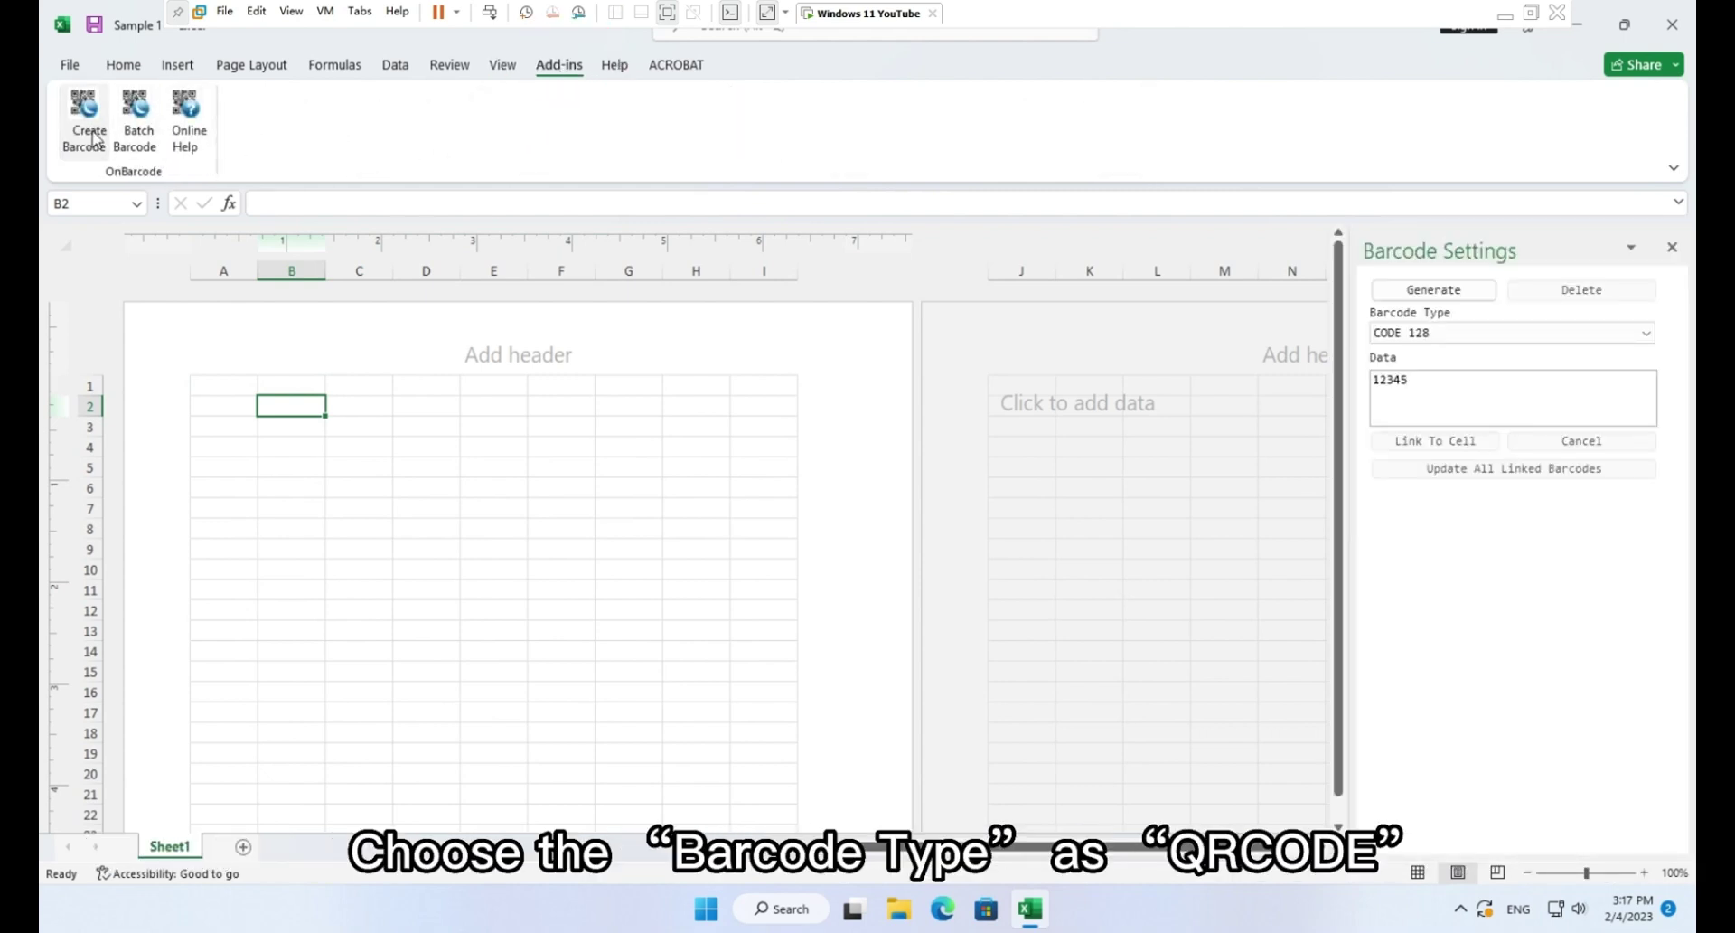
{"action": "left_click", "coordinate": [1507, 340]}
{"action": "scroll", "coordinate": [1515, 425], "scroll_direction": "down", "scroll_amount": 6}
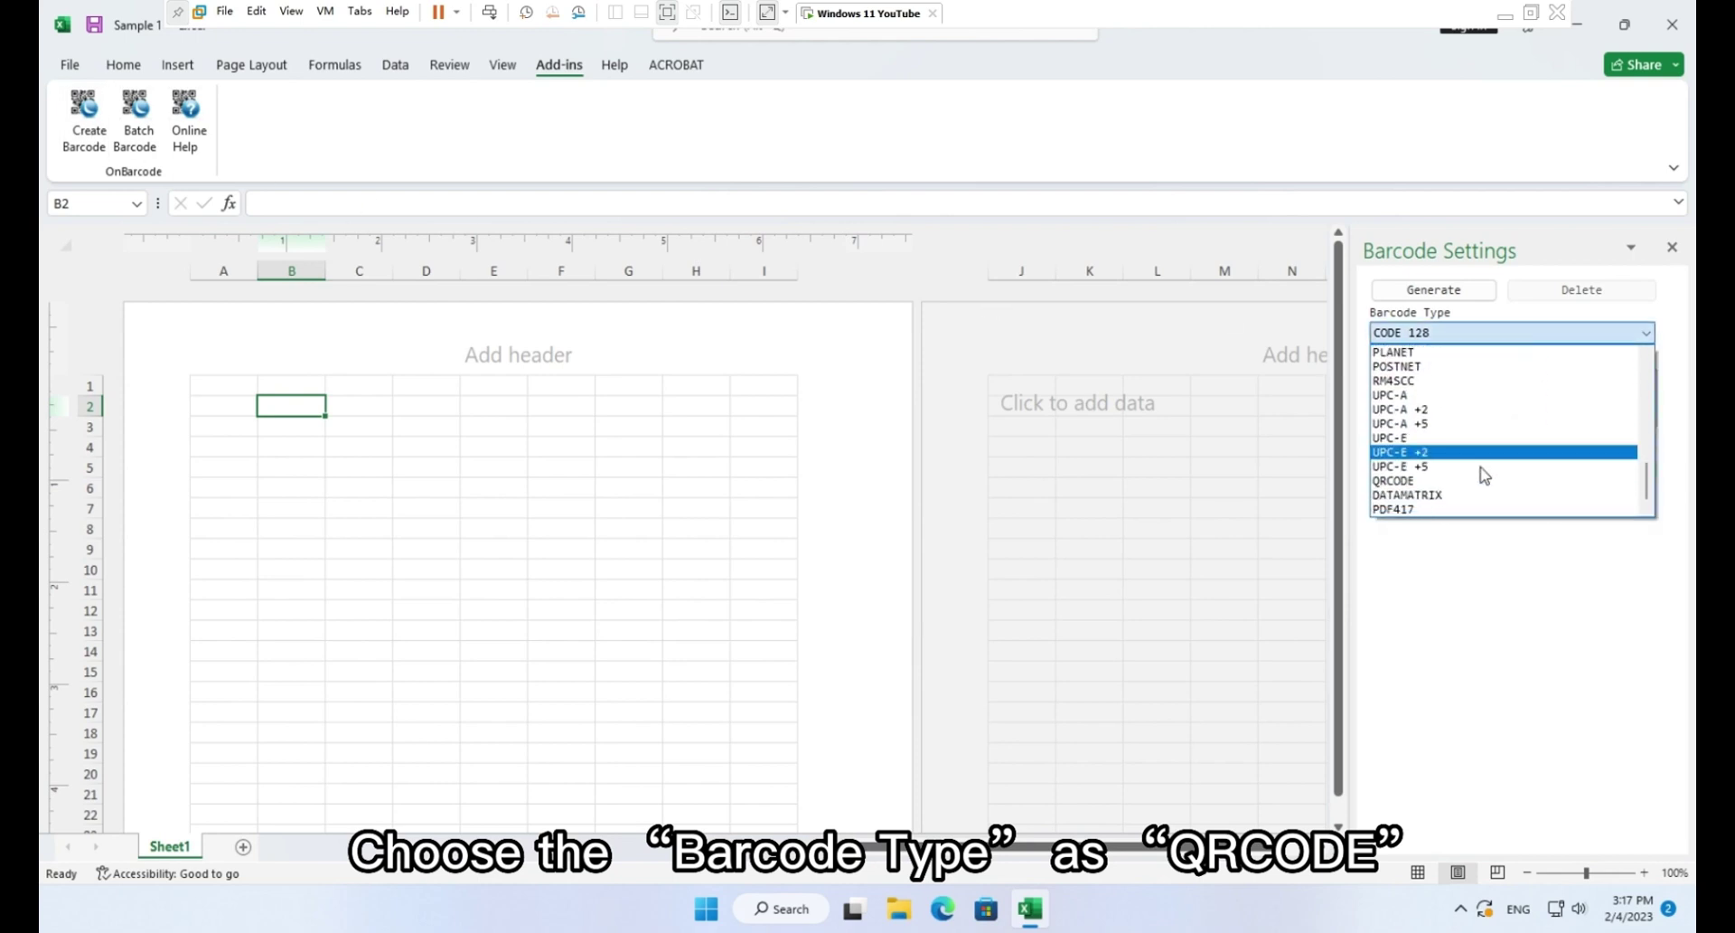
{"action": "left_click", "coordinate": [1483, 463]}
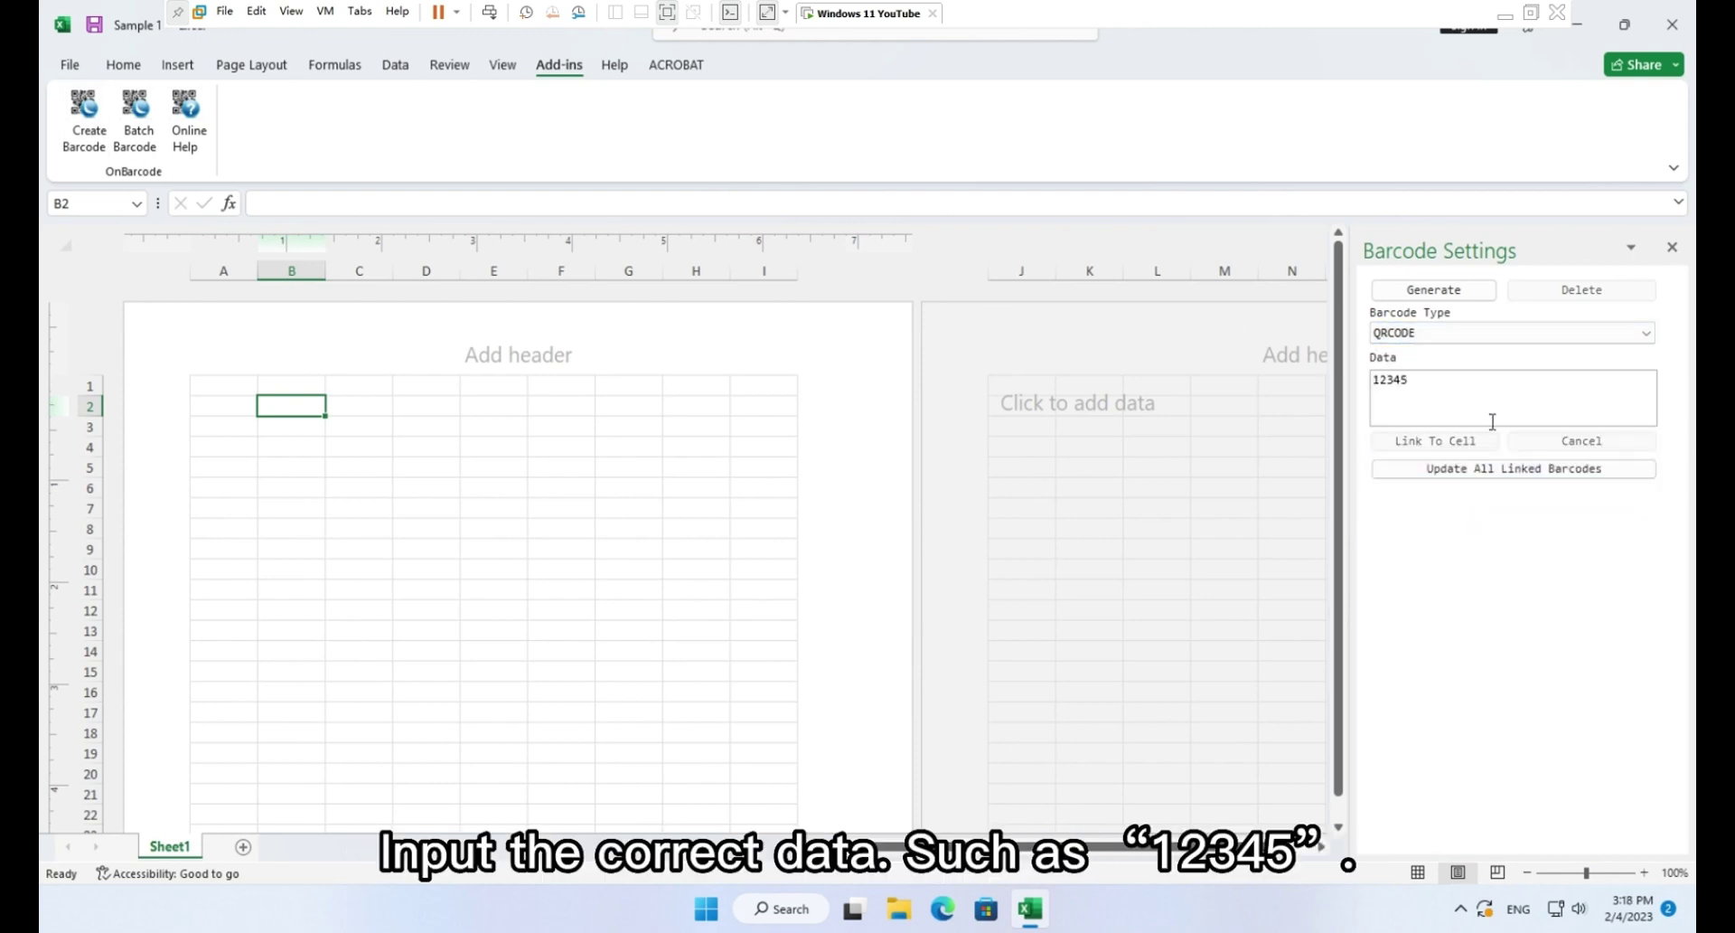
{"action": "left_click_drag", "start_coordinate": [1487, 404], "coordinate": [1270, 392]}
{"action": "type", "text": "12345"}
{"action": "left_click", "coordinate": [1470, 295]}
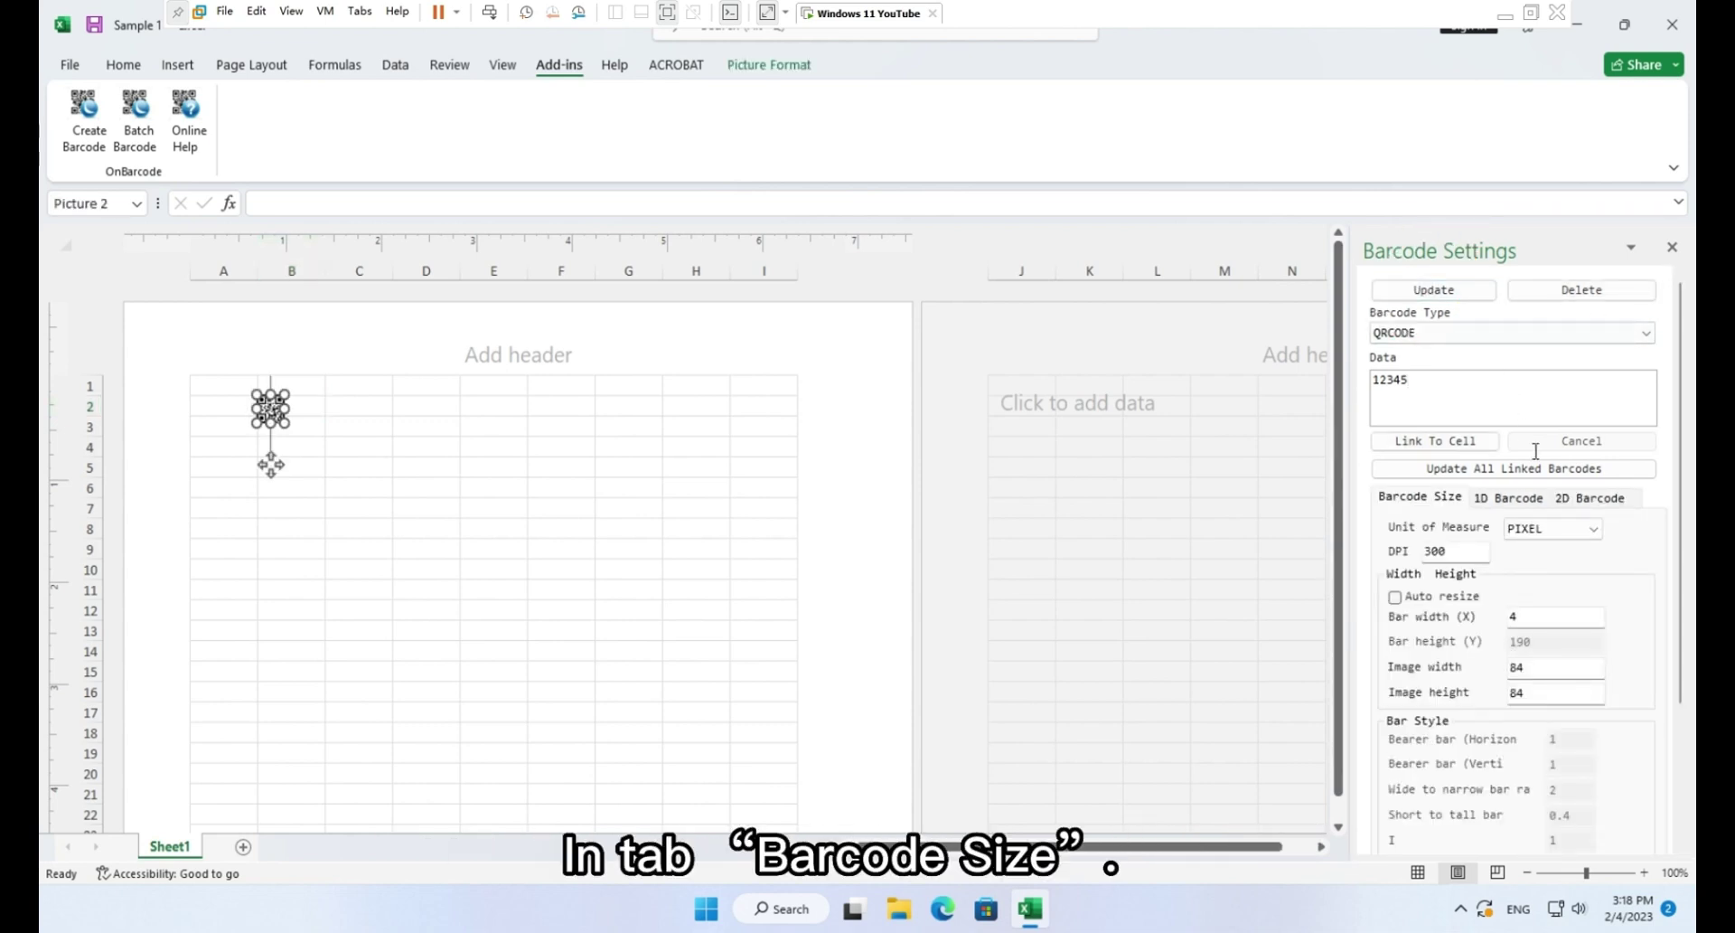
Step: Update the QR code with auto resize on, INCH units, 900 DPI and a 1.5 × 1.5 image
{"action": "left_click", "coordinate": [1395, 597]}
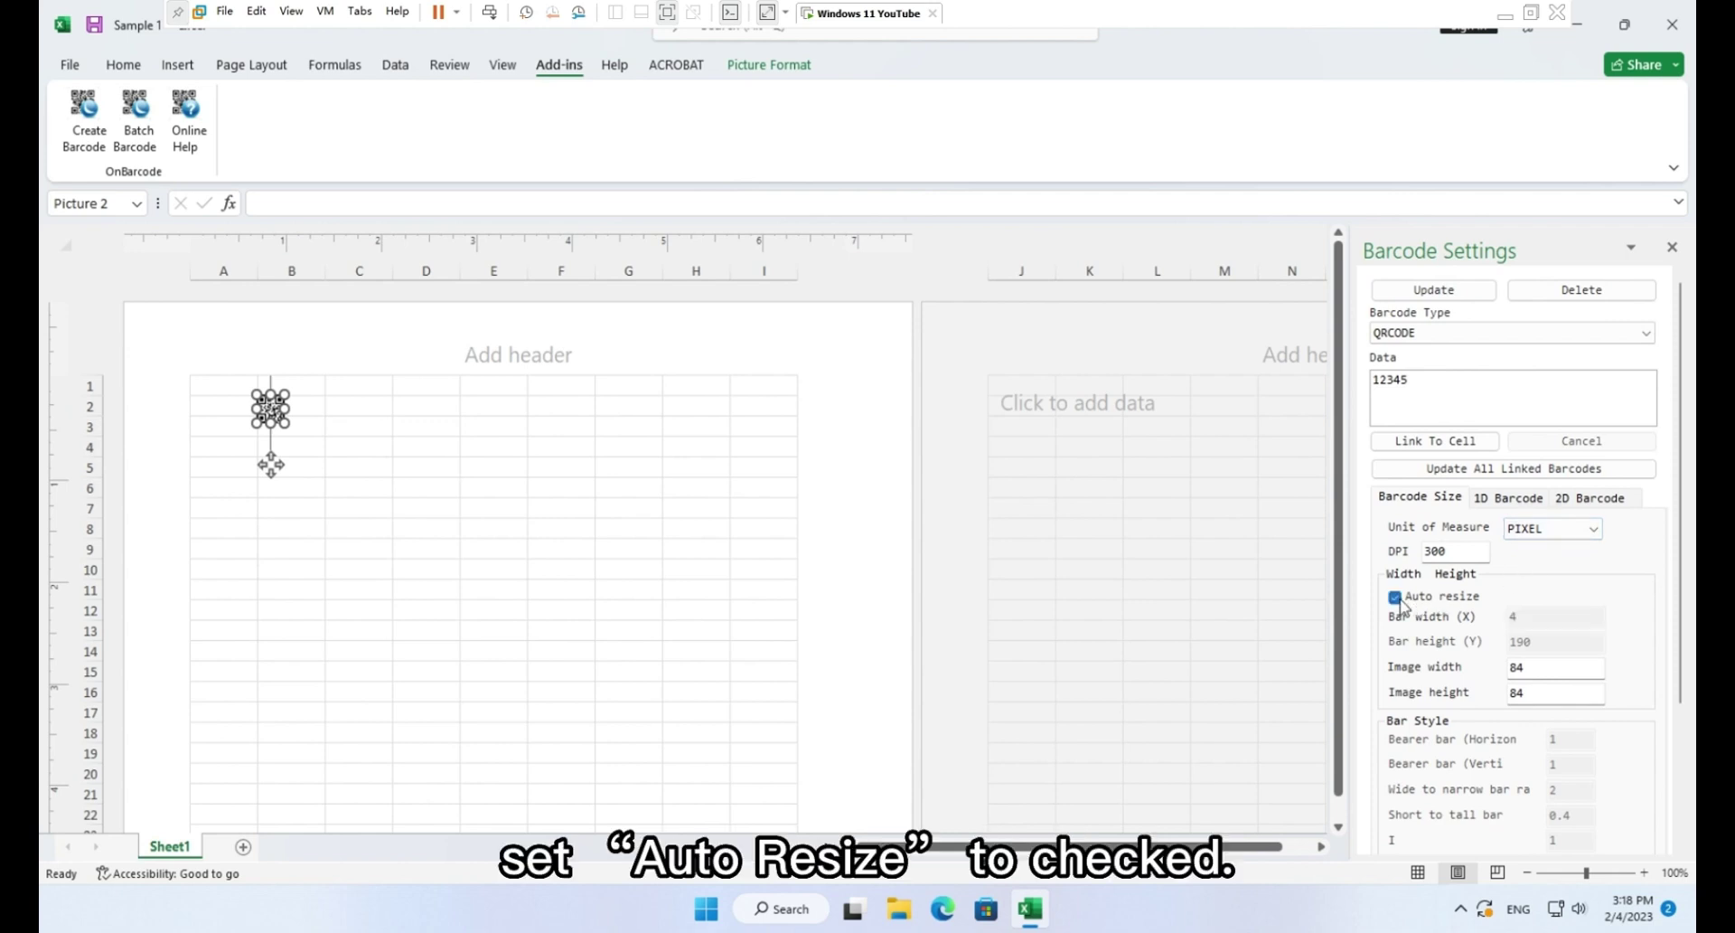
{"action": "left_click", "coordinate": [1566, 535]}
{"action": "left_click", "coordinate": [1566, 555]}
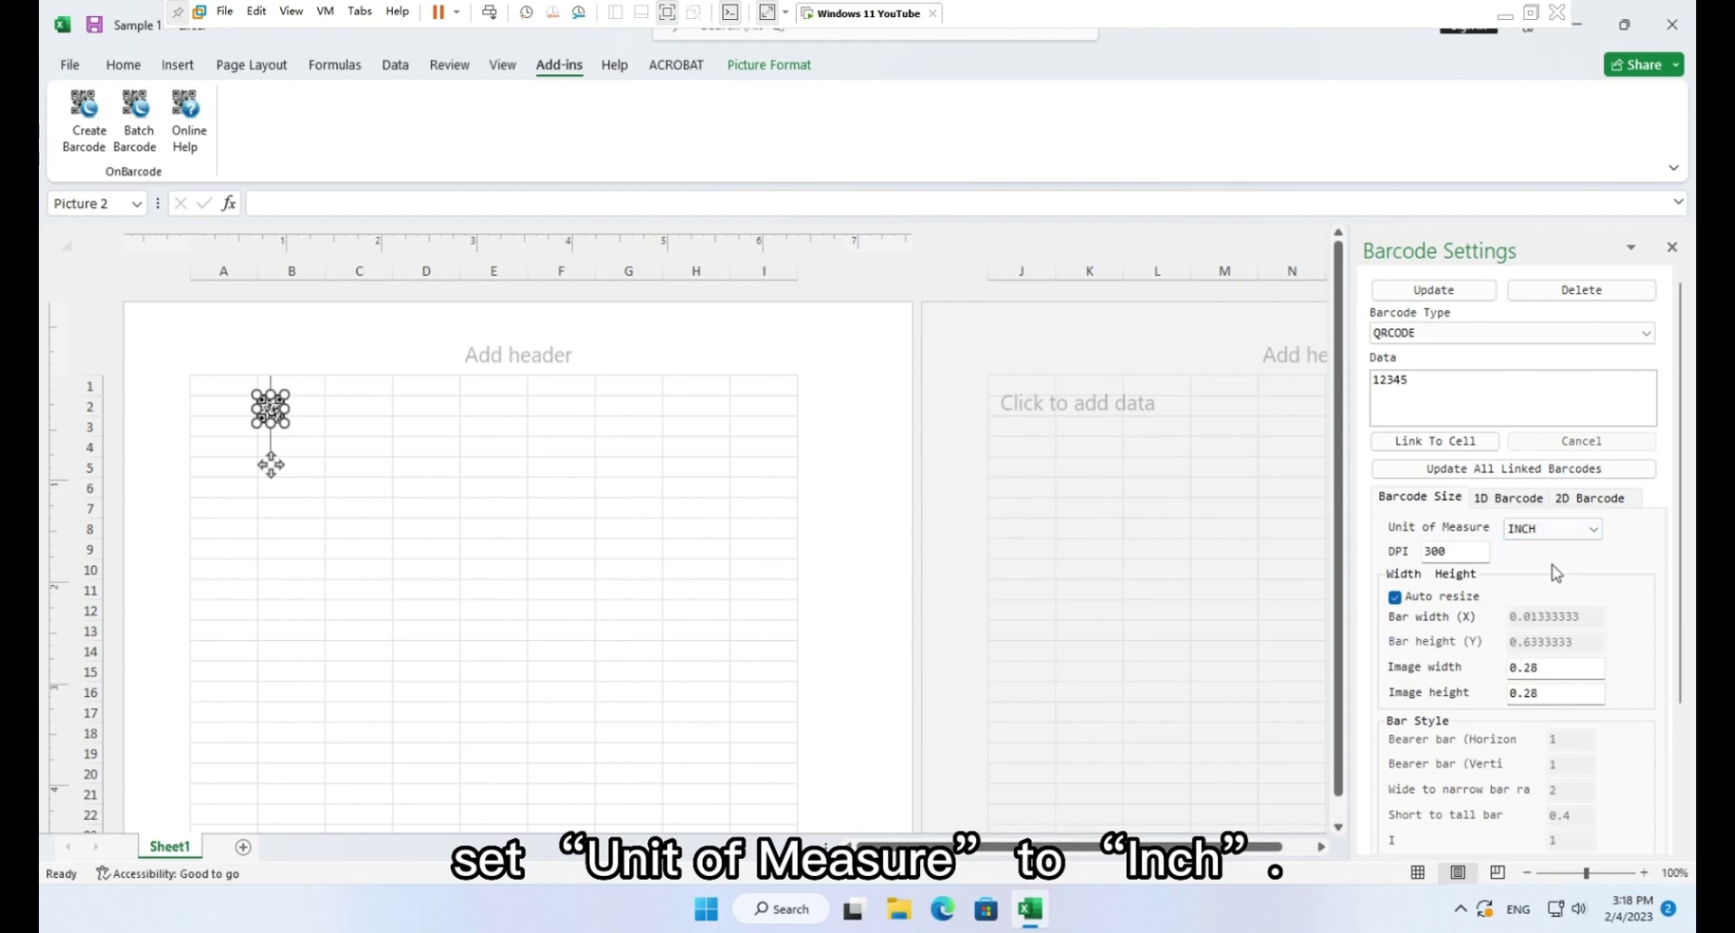
{"action": "double_click", "coordinate": [1436, 551]}
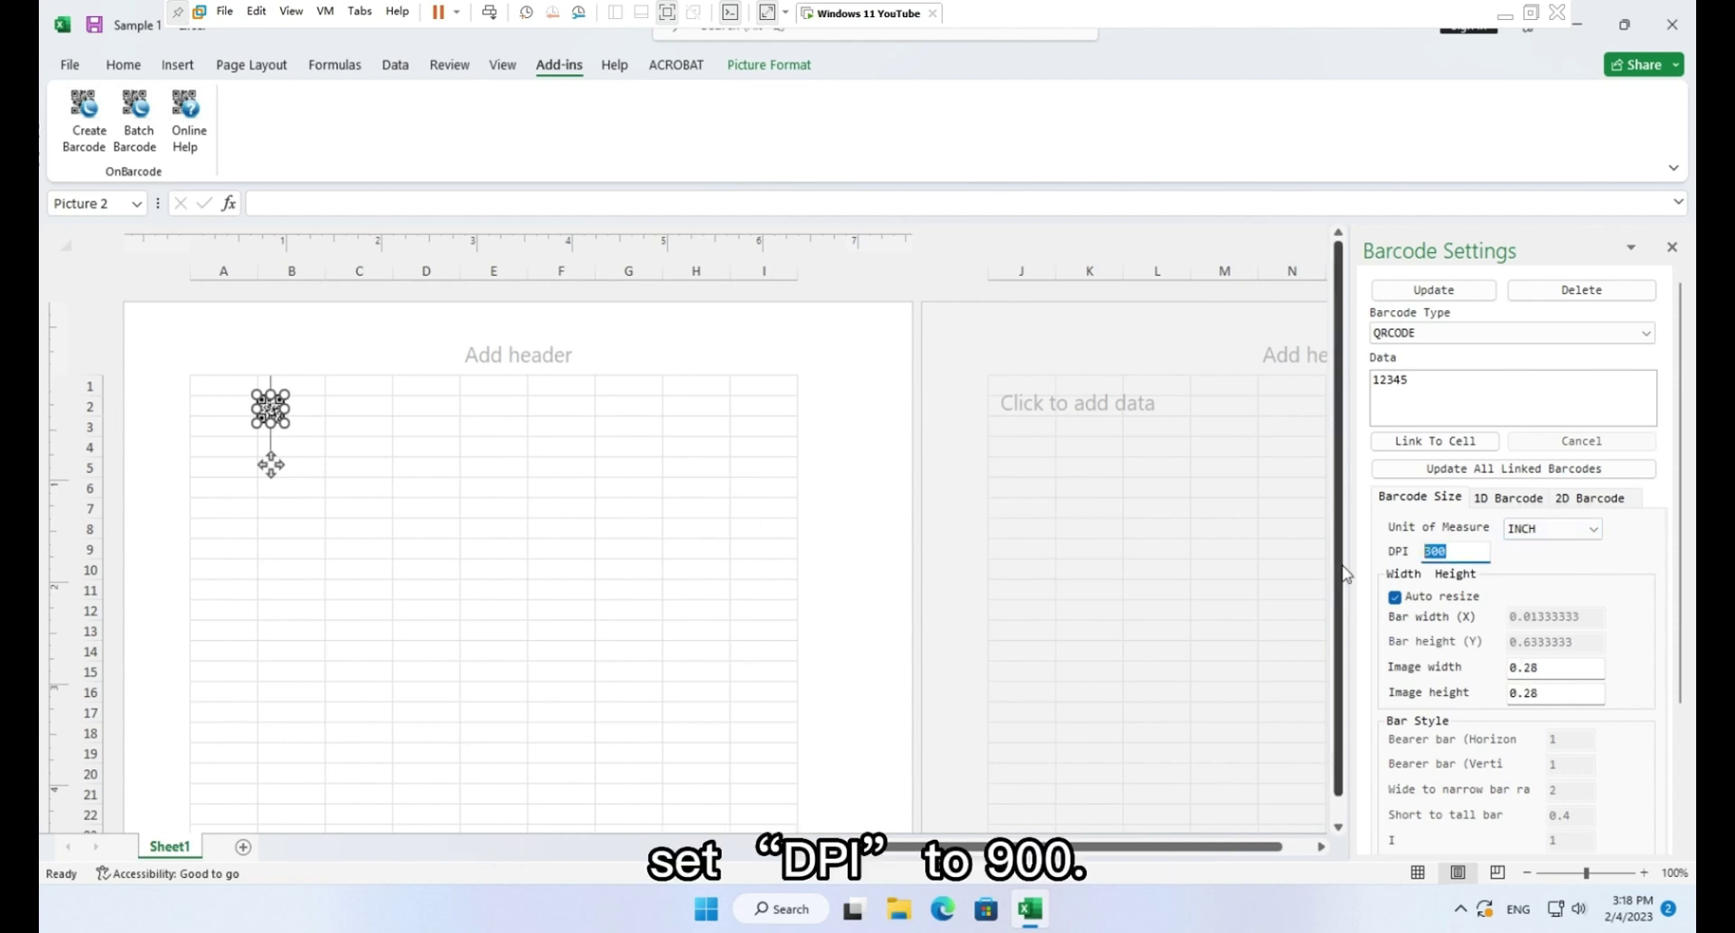
{"action": "type", "text": "90"}
{"action": "left_click", "coordinate": [1577, 678]}
{"action": "left_click_drag", "start_coordinate": [1578, 680], "coordinate": [1478, 678]}
{"action": "type", "text": "1.5"}
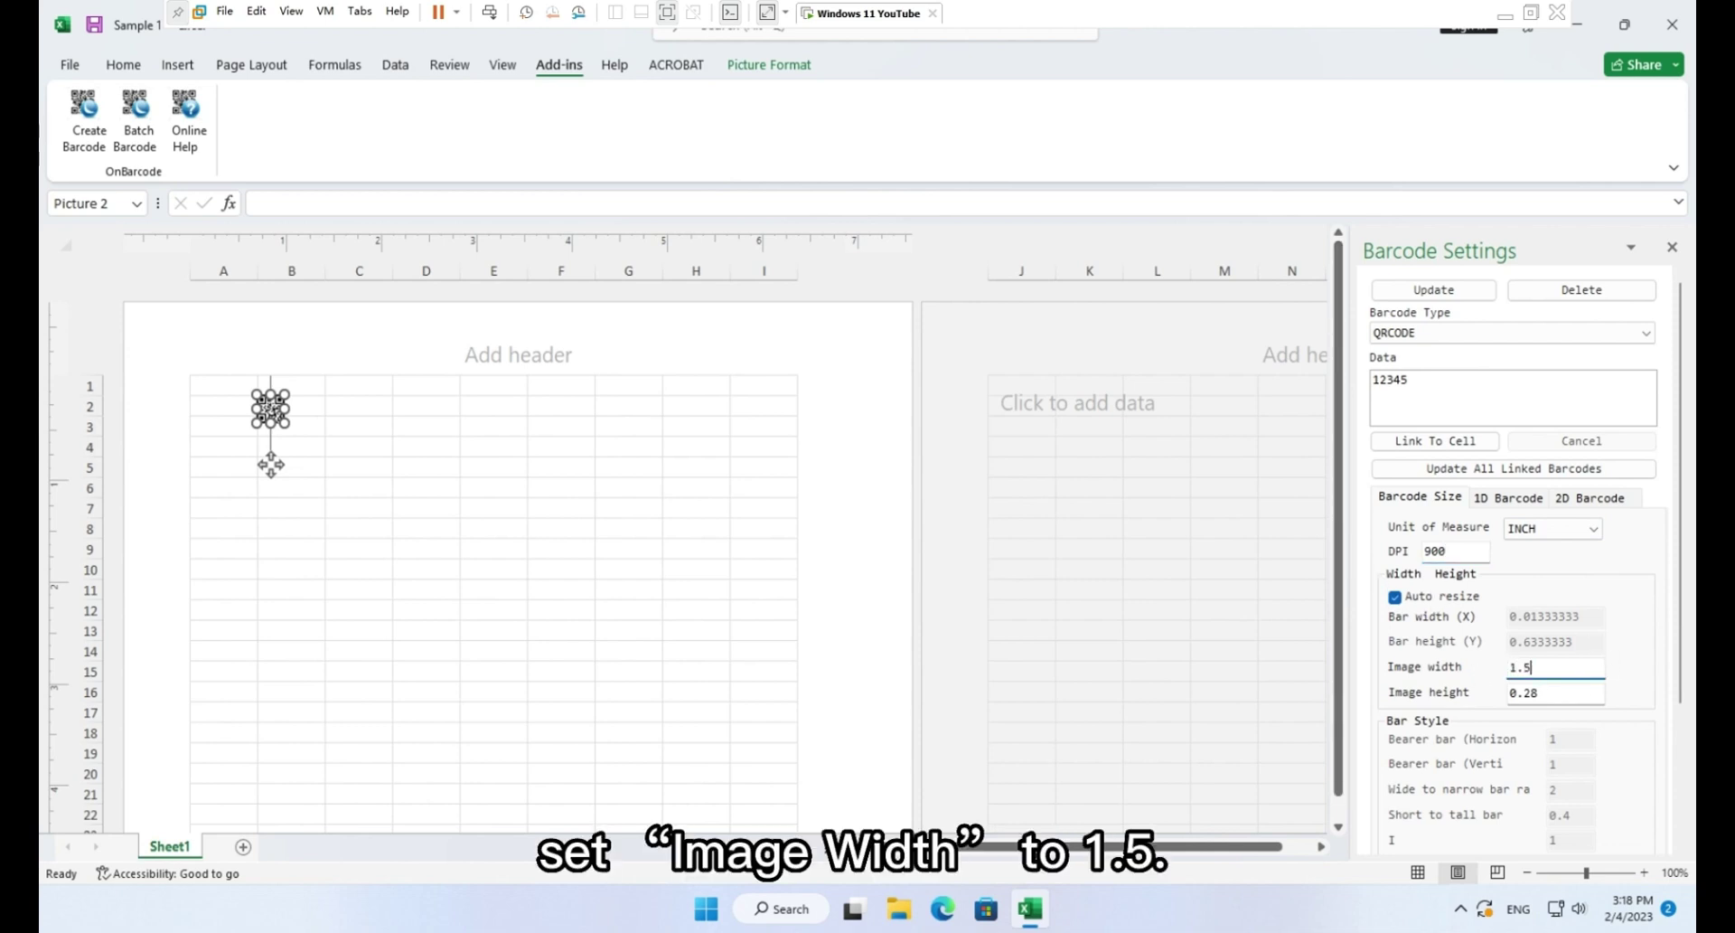
{"action": "key", "text": "Tab"}
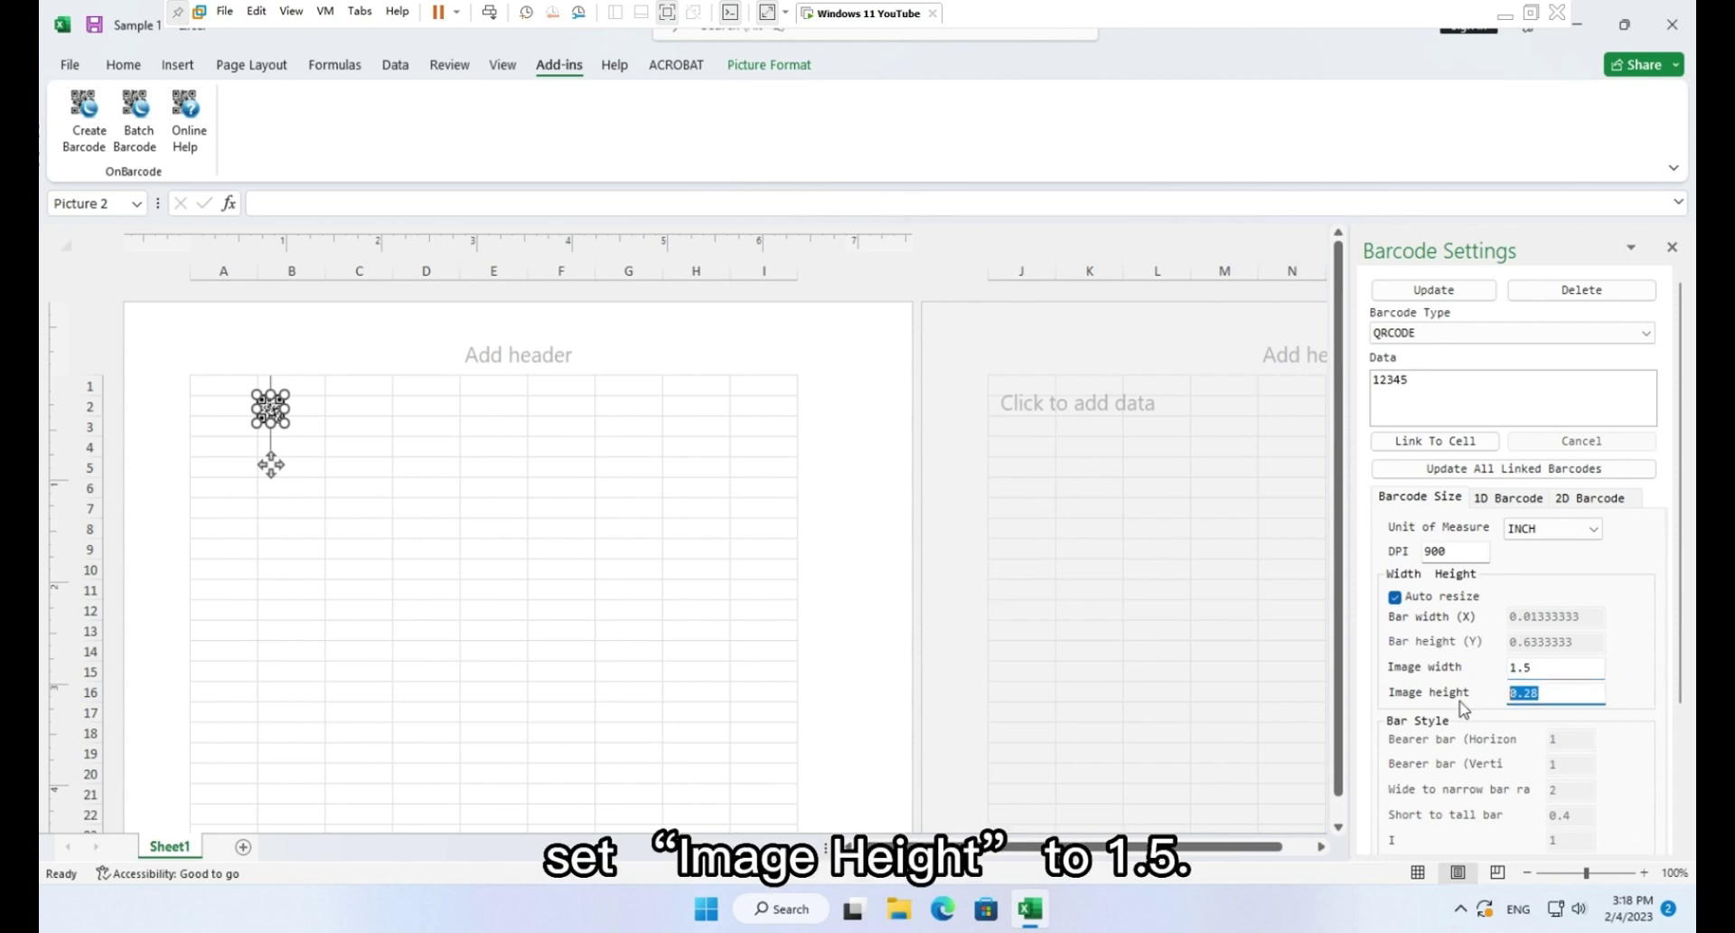
{"action": "type", "text": "1.5"}
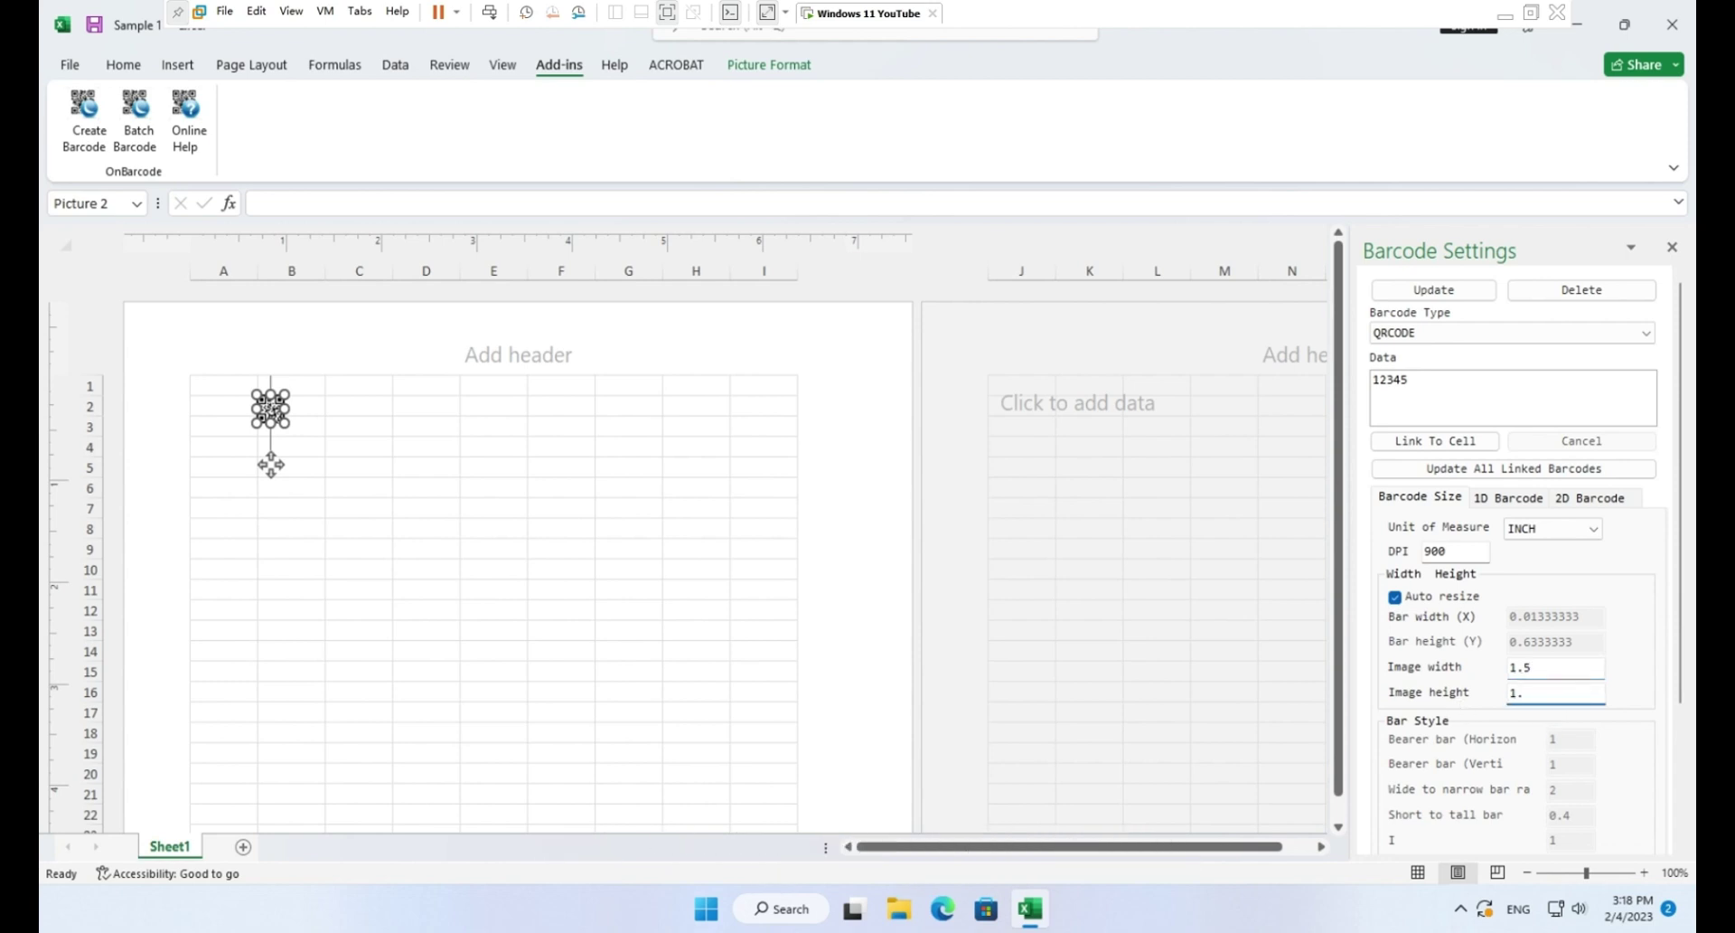
{"action": "left_click", "coordinate": [1463, 295]}
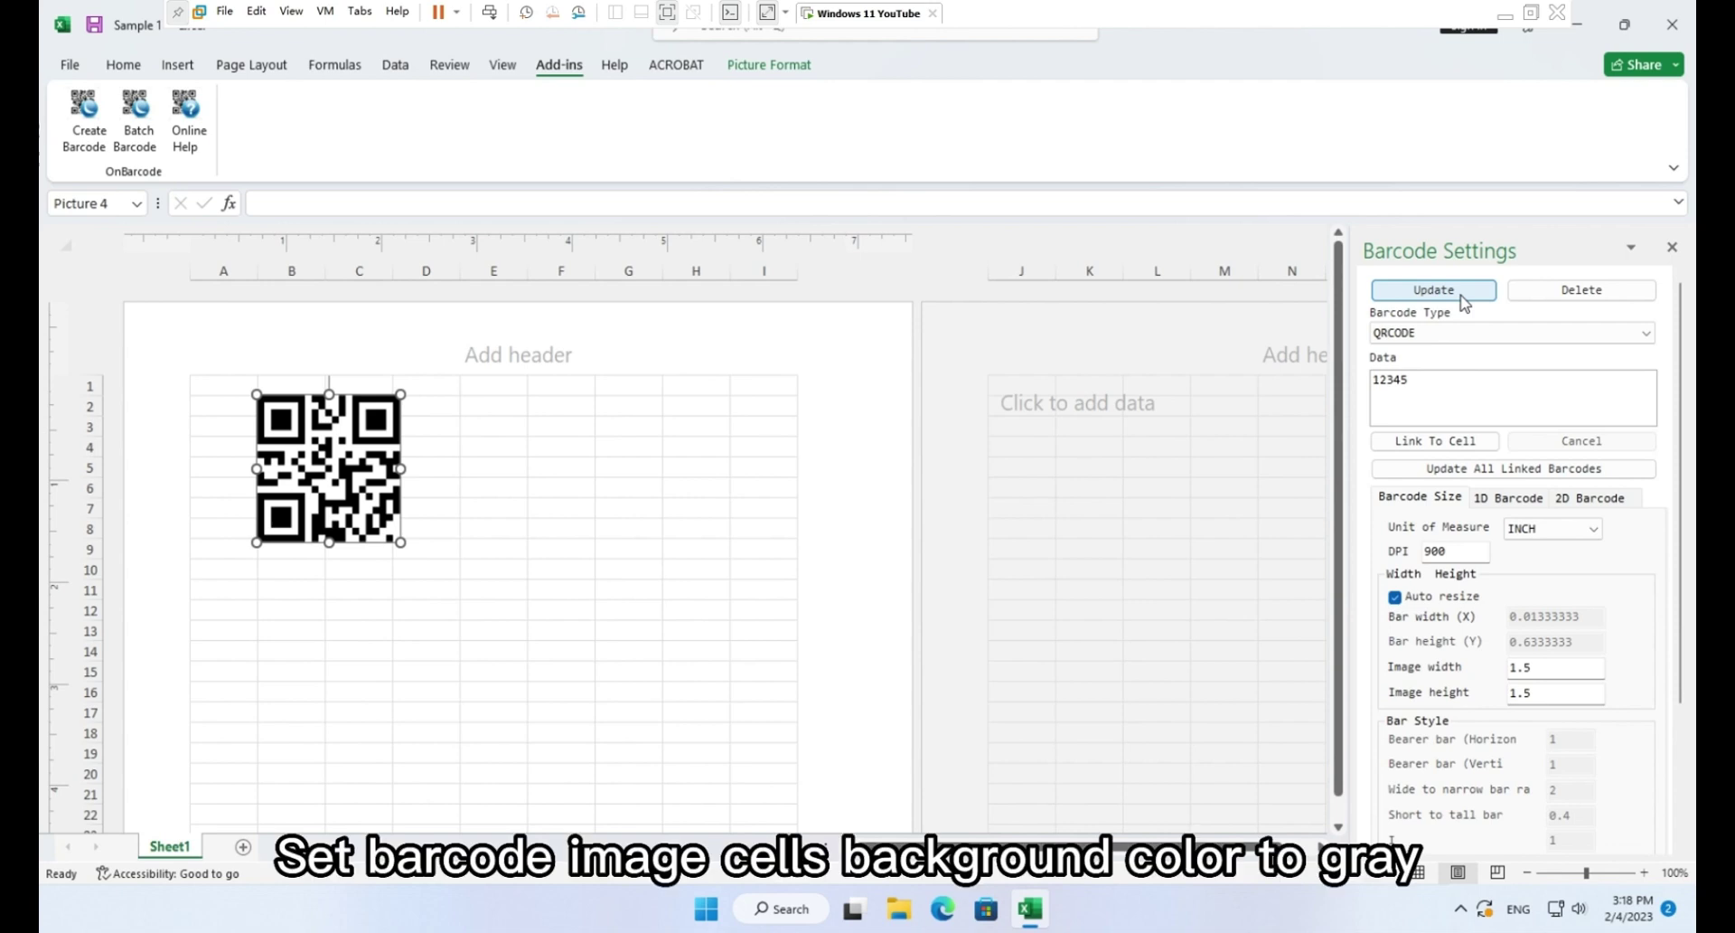
Step: Fill cells A1:D10 behind the QR code with dark grey
{"action": "mouse_move", "coordinate": [217, 385]}
{"action": "left_mouse_down"}
{"action": "mouse_move", "coordinate": [406, 437]}
{"action": "mouse_move", "coordinate": [469, 580]}
{"action": "left_mouse_up"}
{"action": "right_click", "coordinate": [445, 445]}
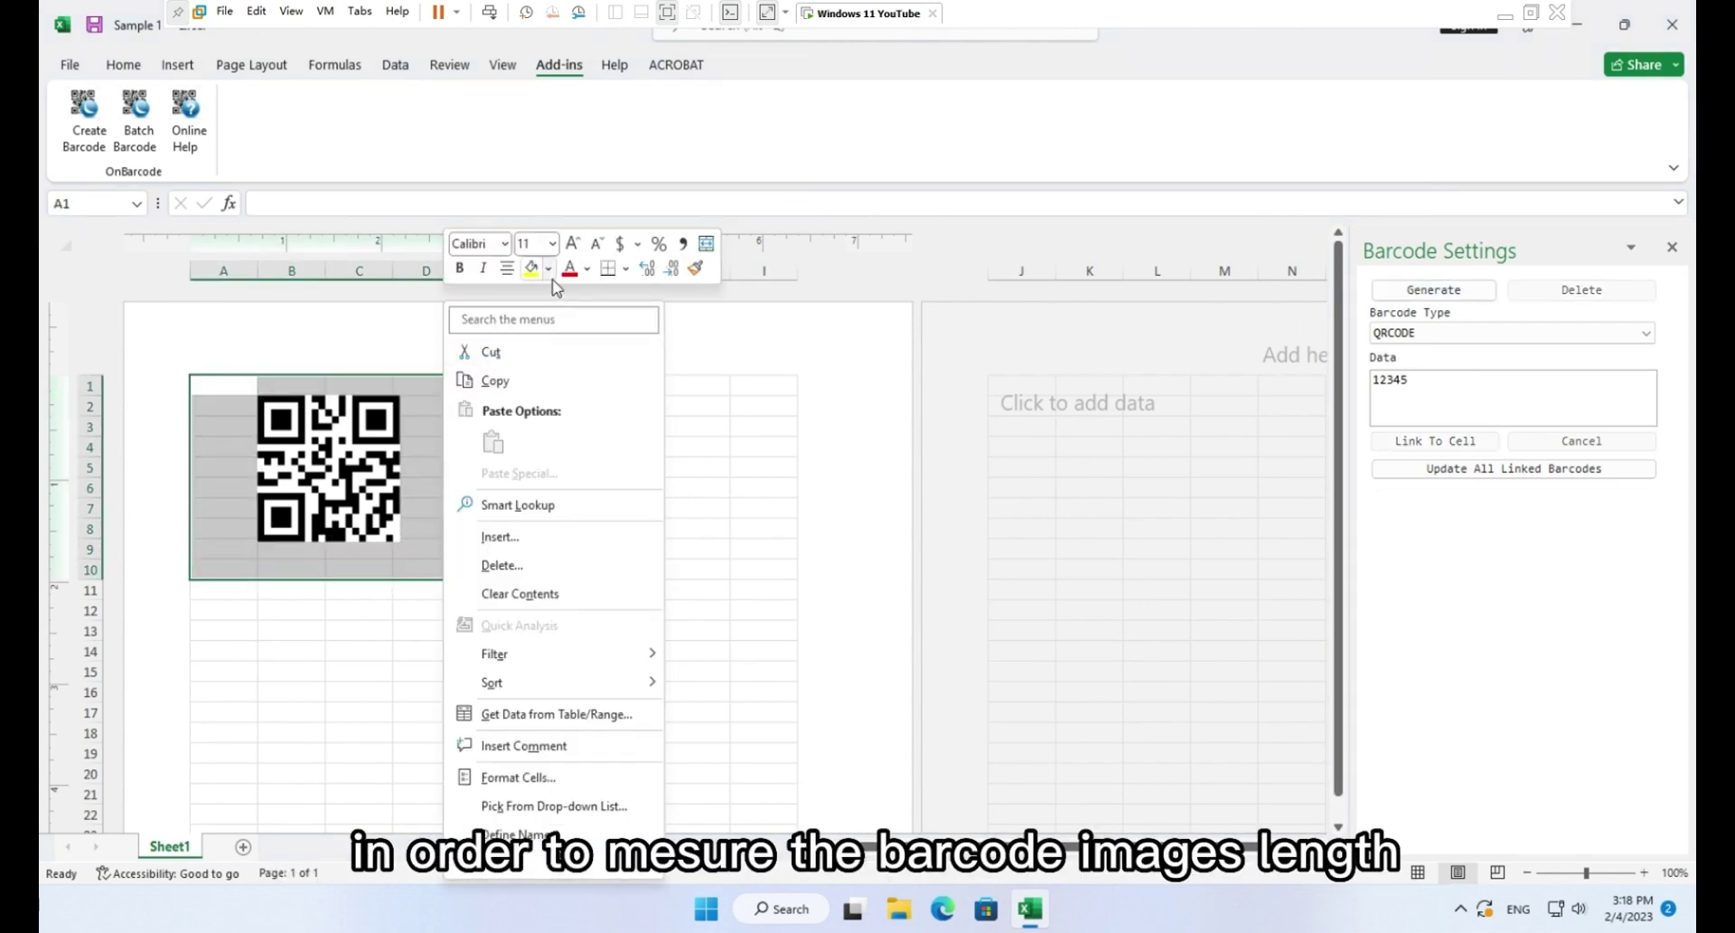
{"action": "left_click", "coordinate": [548, 268]}
{"action": "left_click", "coordinate": [542, 395]}
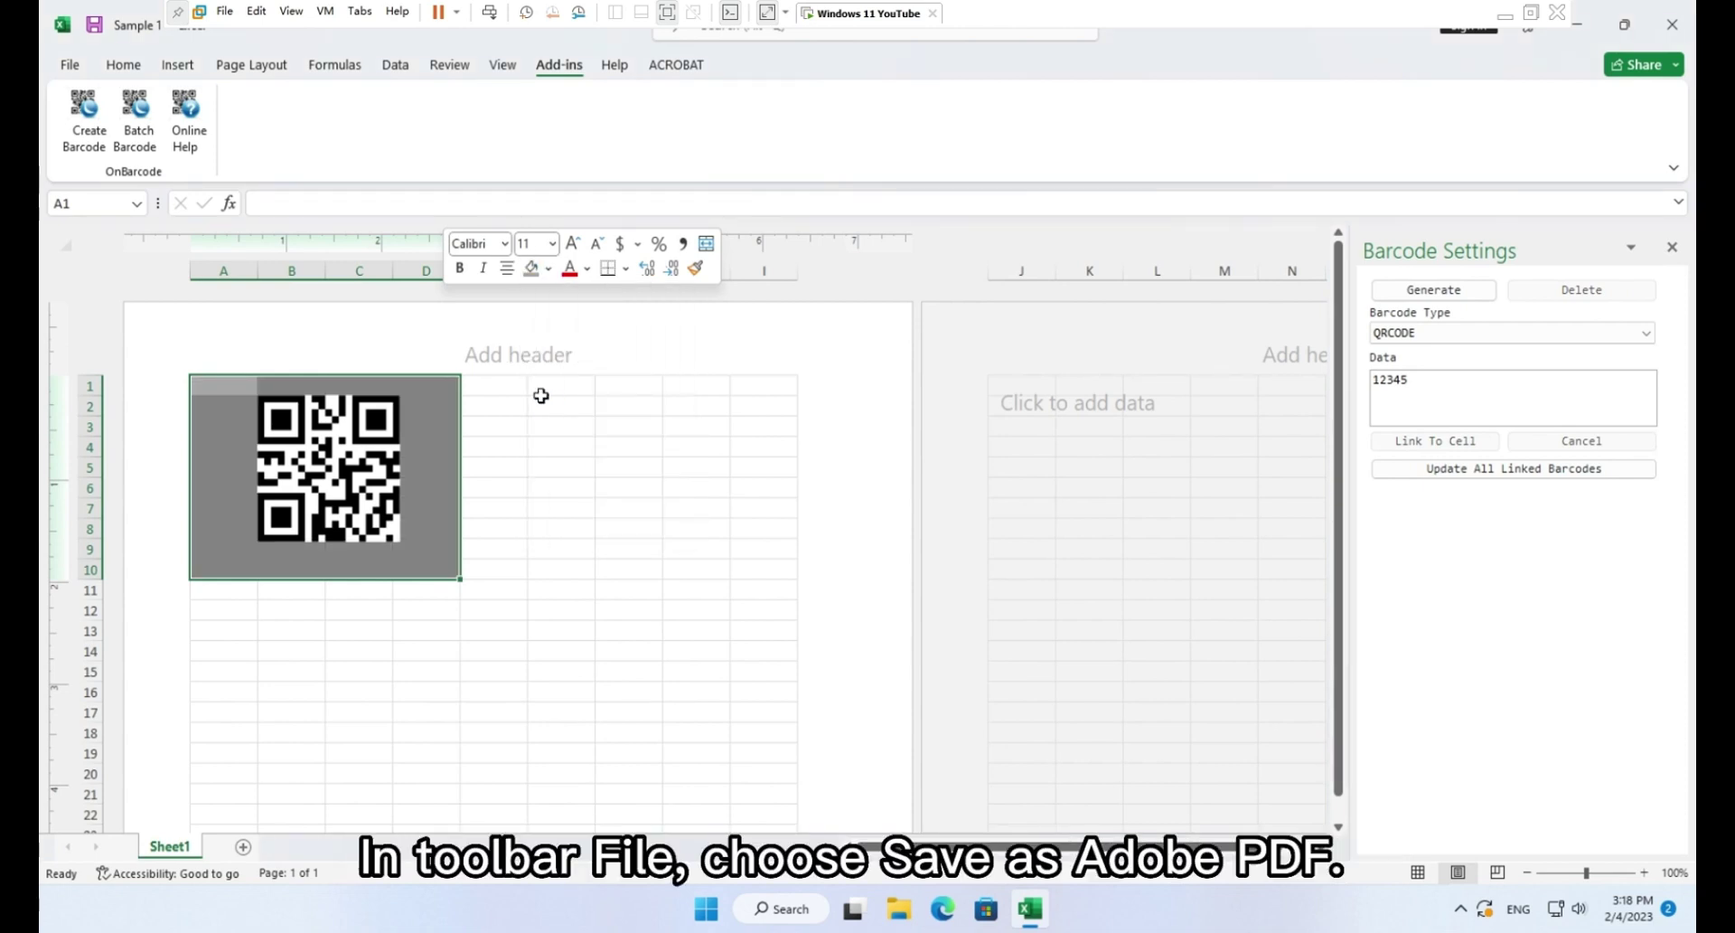
Step: Save the workbook and convert it to Adobe PDF as Sample 1-11
{"action": "left_click", "coordinate": [69, 65]}
{"action": "left_click", "coordinate": [119, 387]}
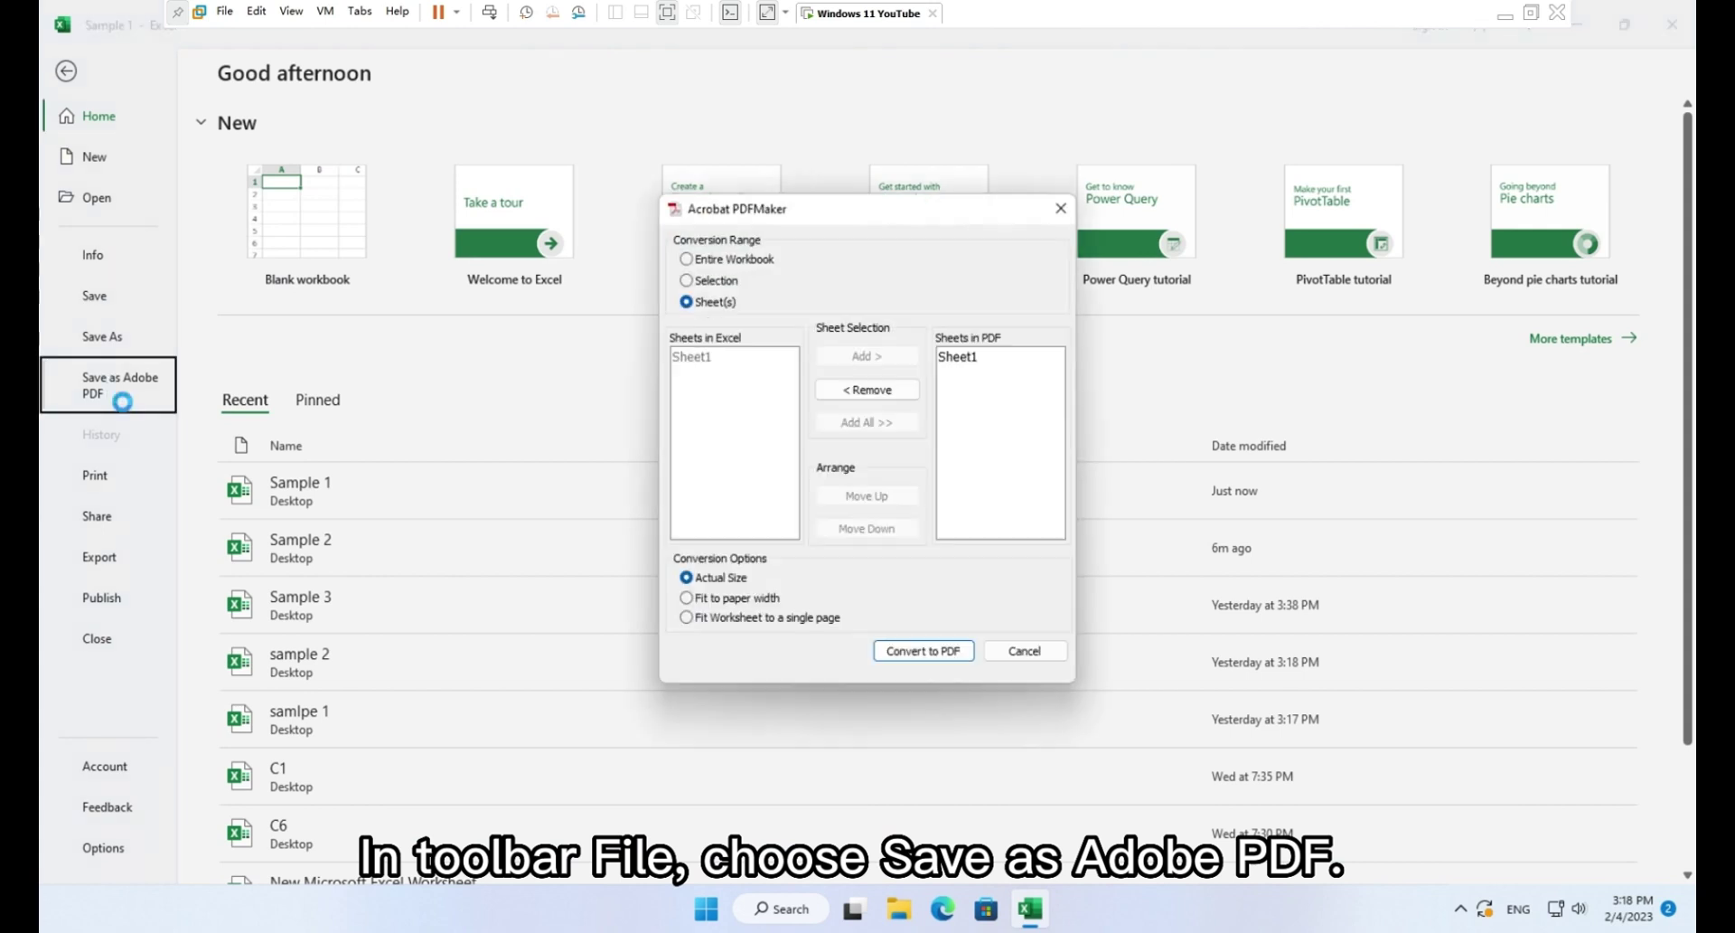
{"action": "left_click", "coordinate": [923, 651]}
{"action": "left_click", "coordinate": [941, 527]}
{"action": "left_click", "coordinate": [289, 387]}
{"action": "type", "text": "-11"}
{"action": "key", "text": "Return"}
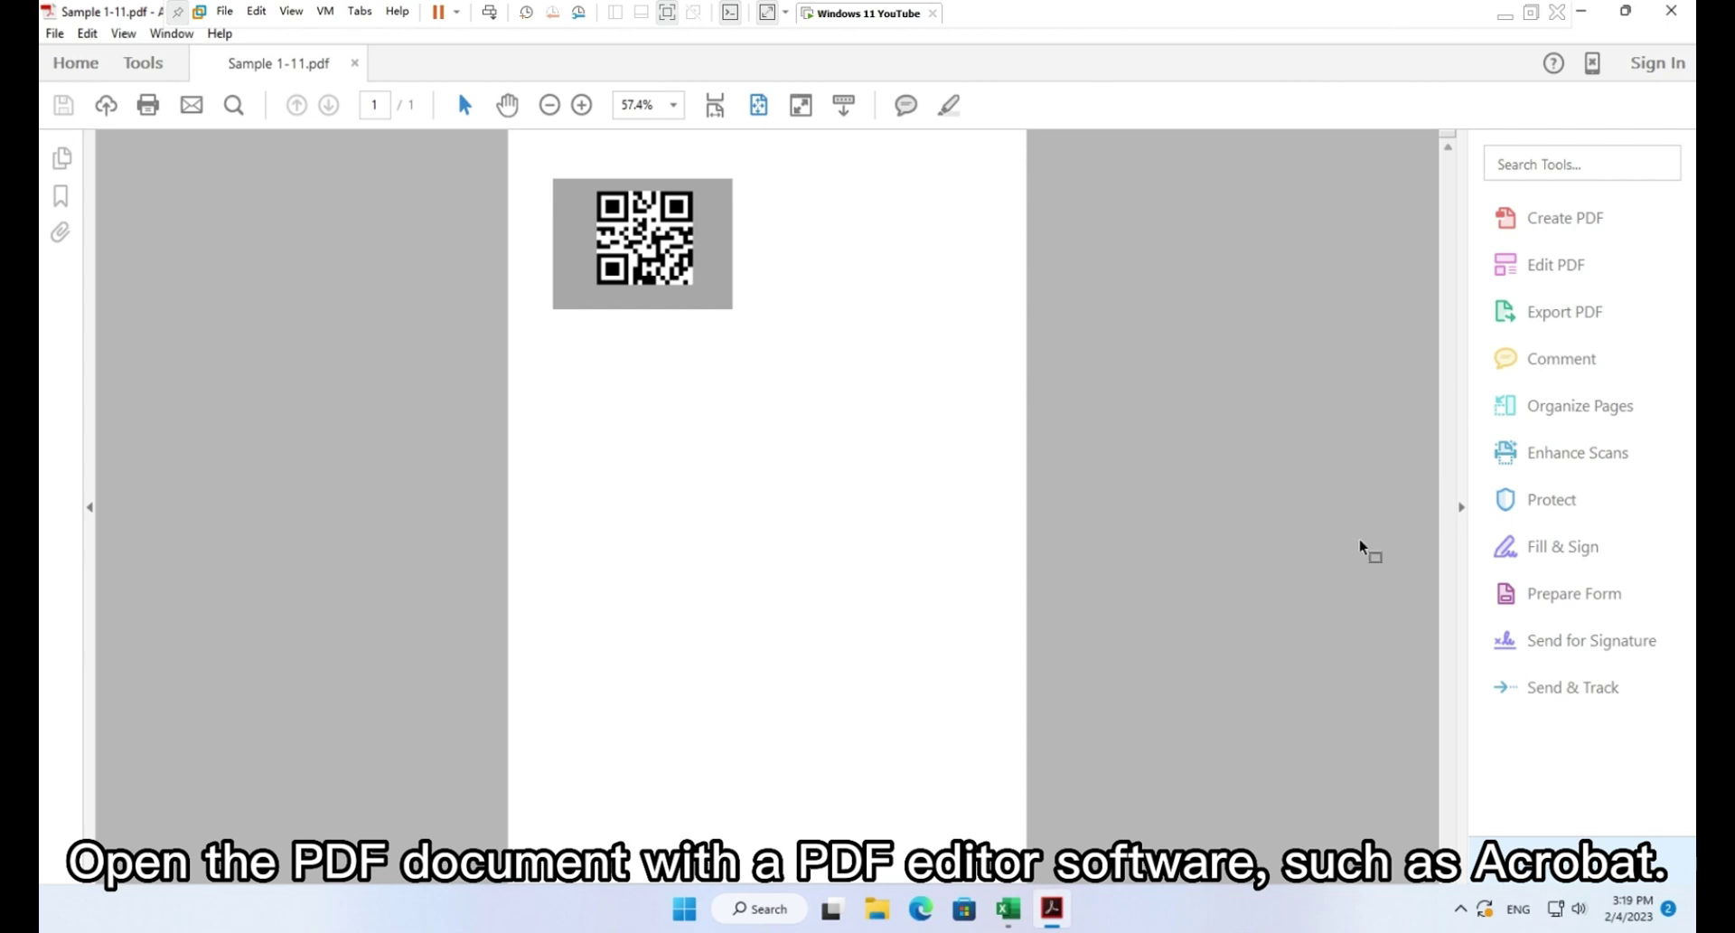
Step: Fit the page to width and measure the QR code's top edge, corner to corner
{"action": "key", "text": "ctrl+2"}
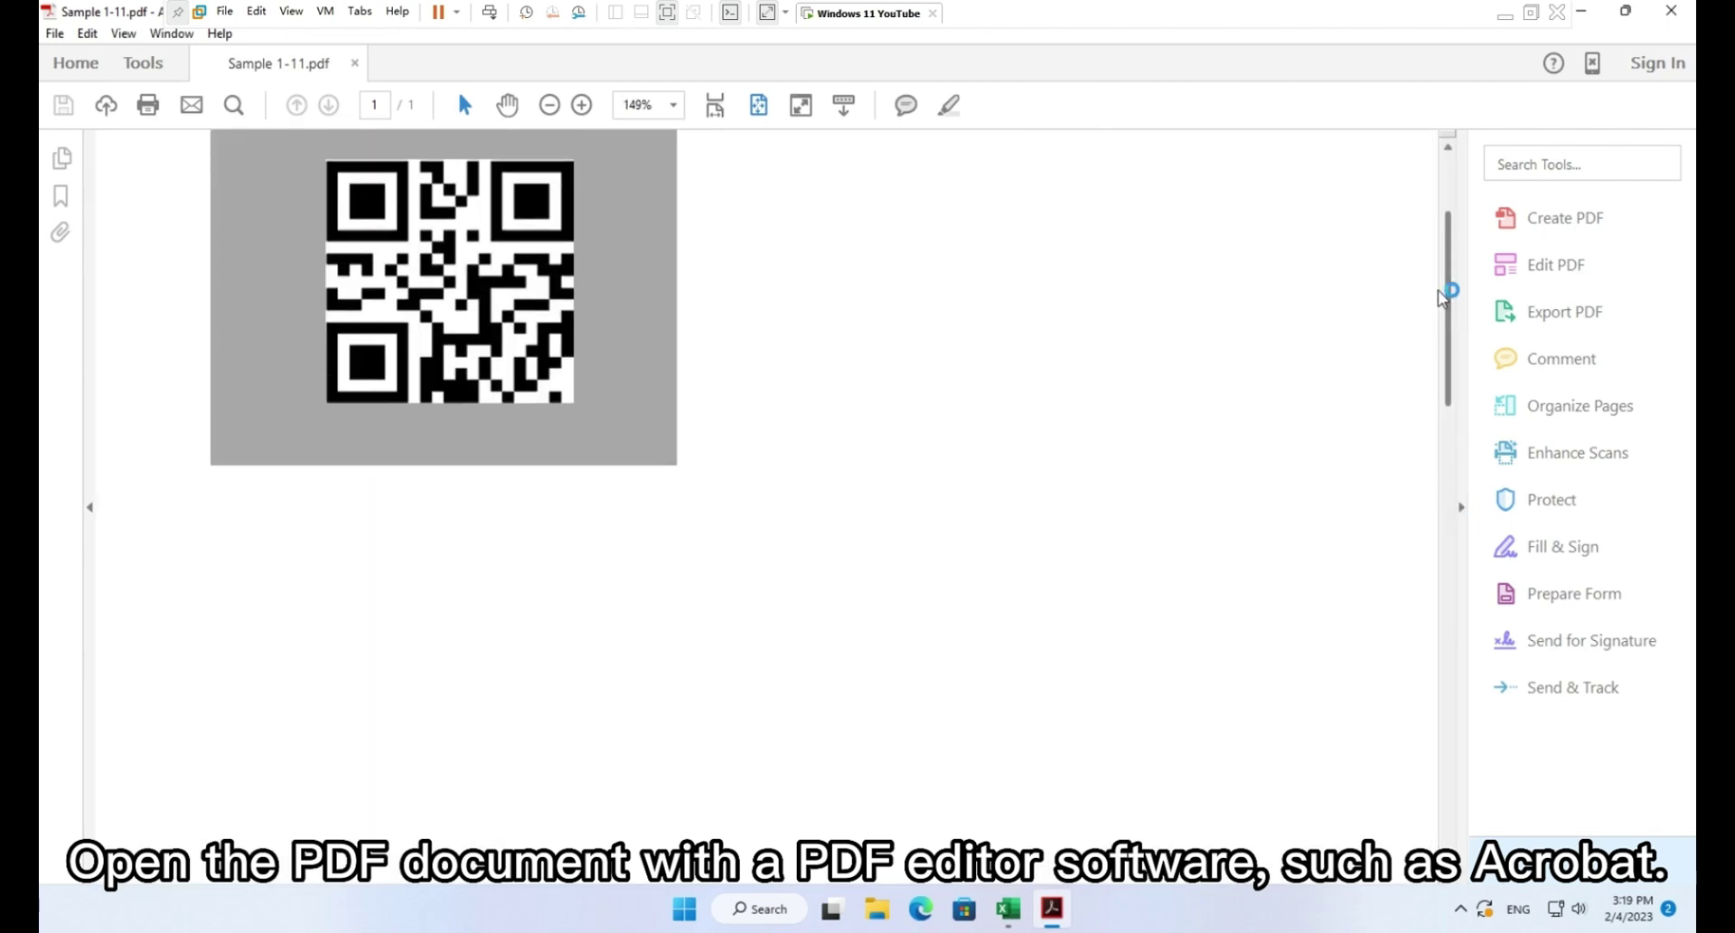
{"action": "scroll", "coordinate": [1444, 237], "scroll_direction": "up", "scroll_amount": 3}
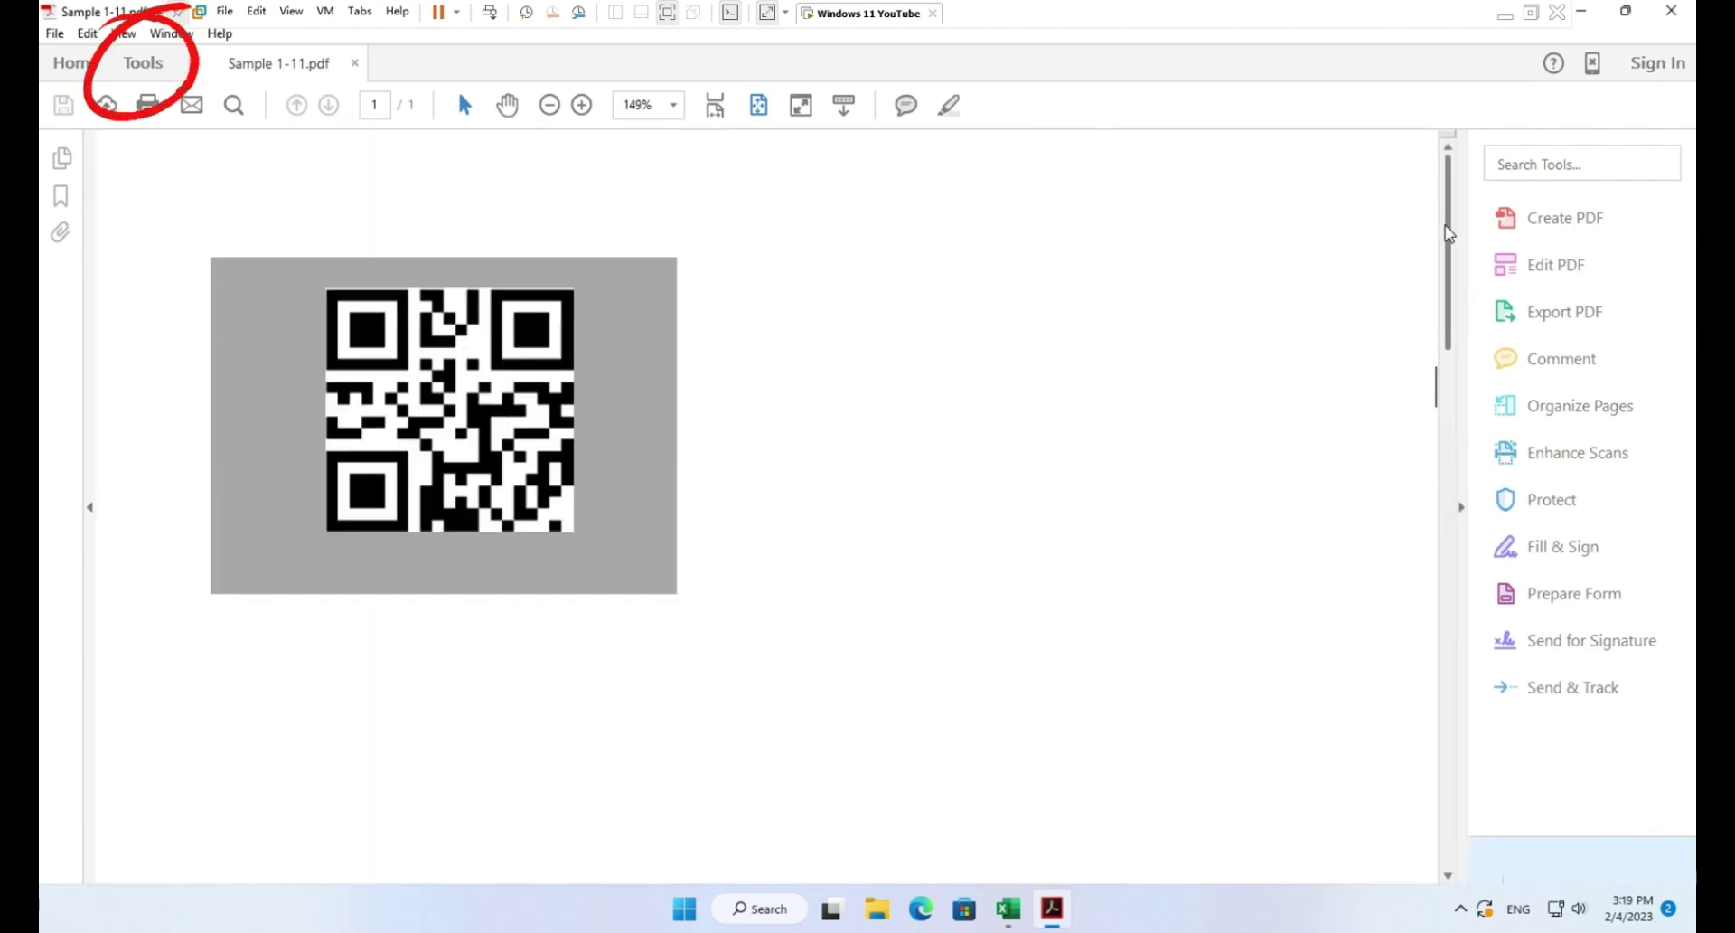
{"action": "left_click", "coordinate": [146, 74]}
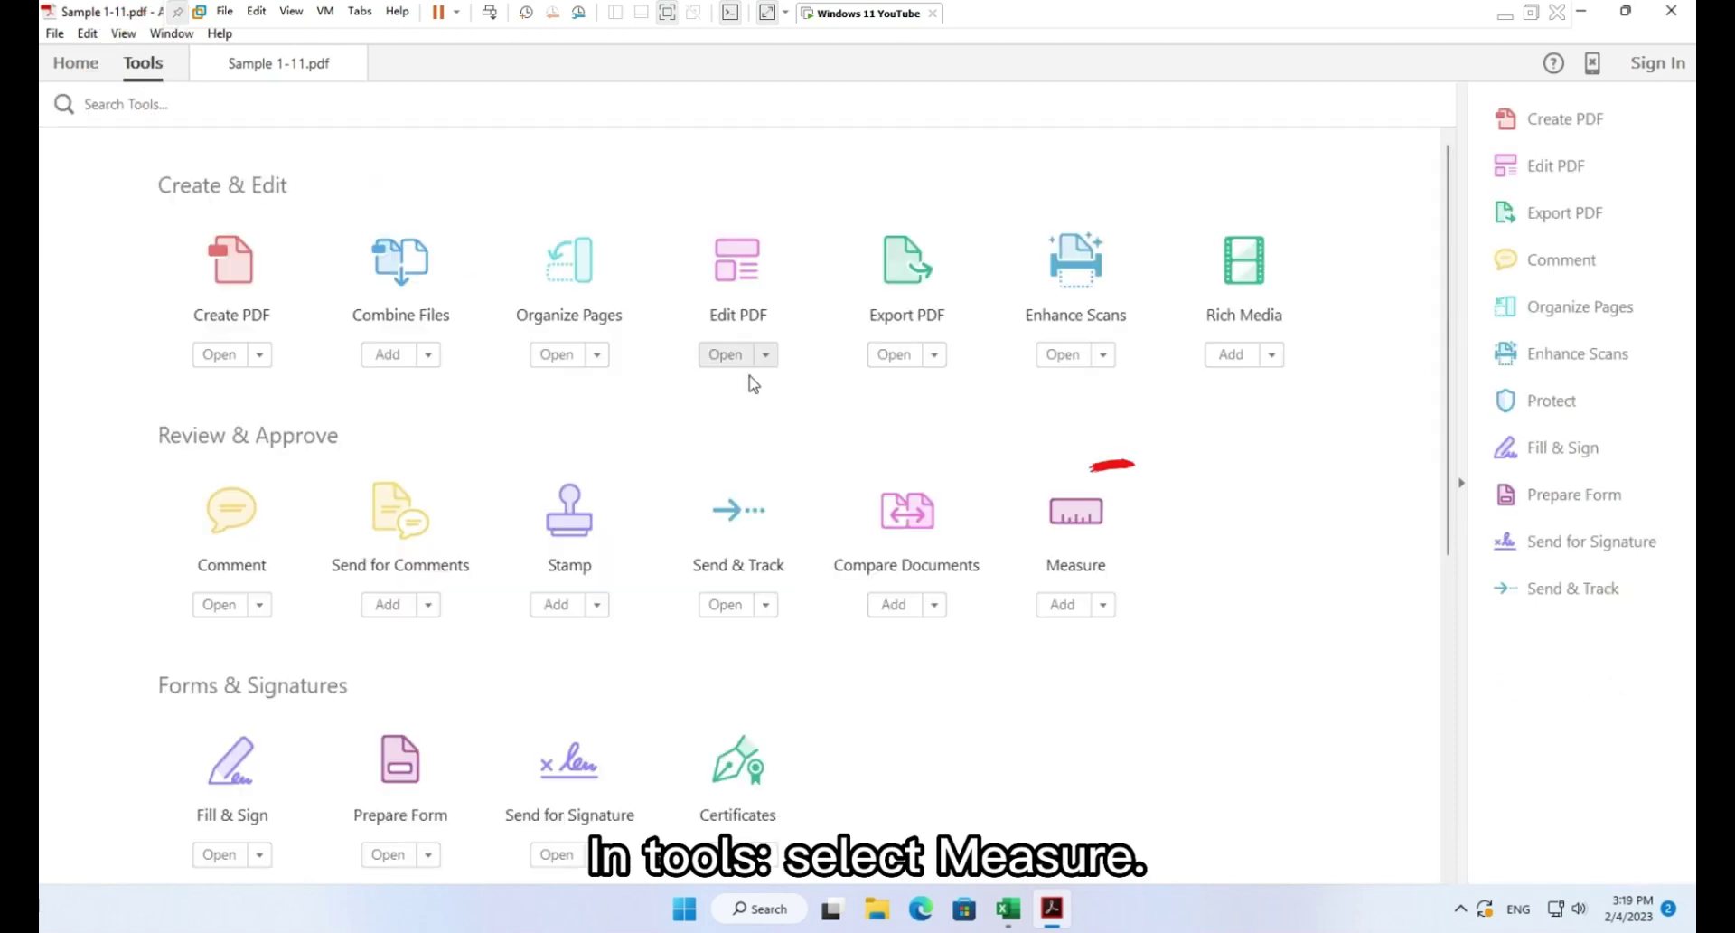
{"action": "left_click", "coordinate": [1071, 520]}
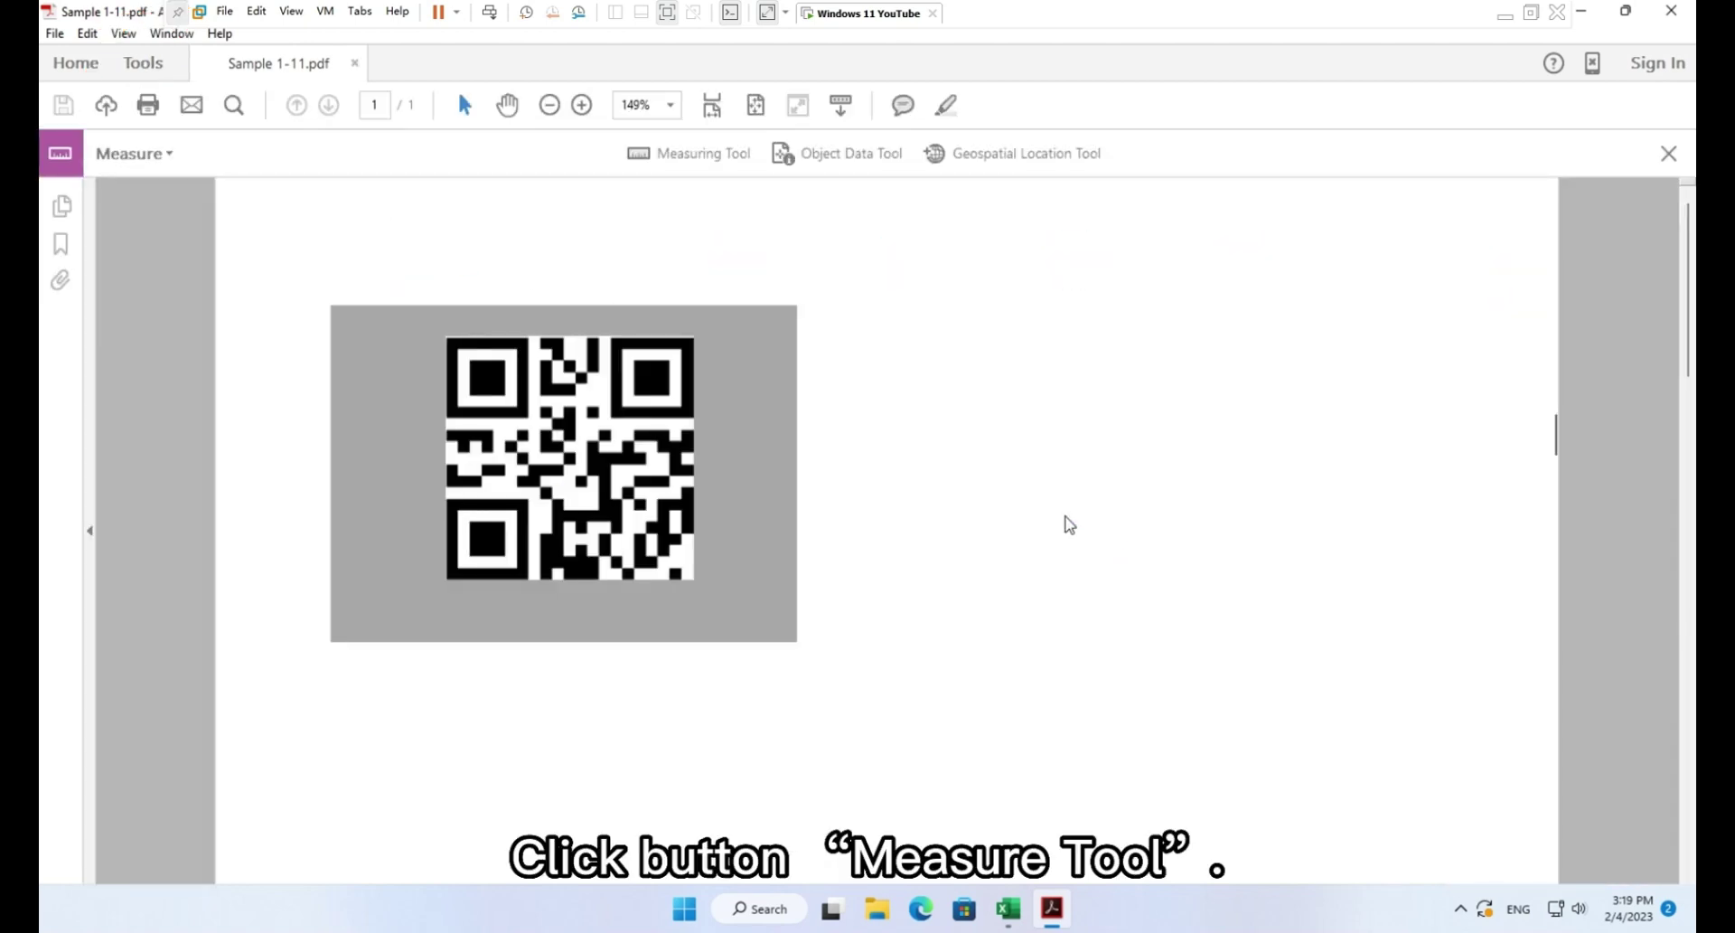
{"action": "left_click", "coordinate": [673, 162]}
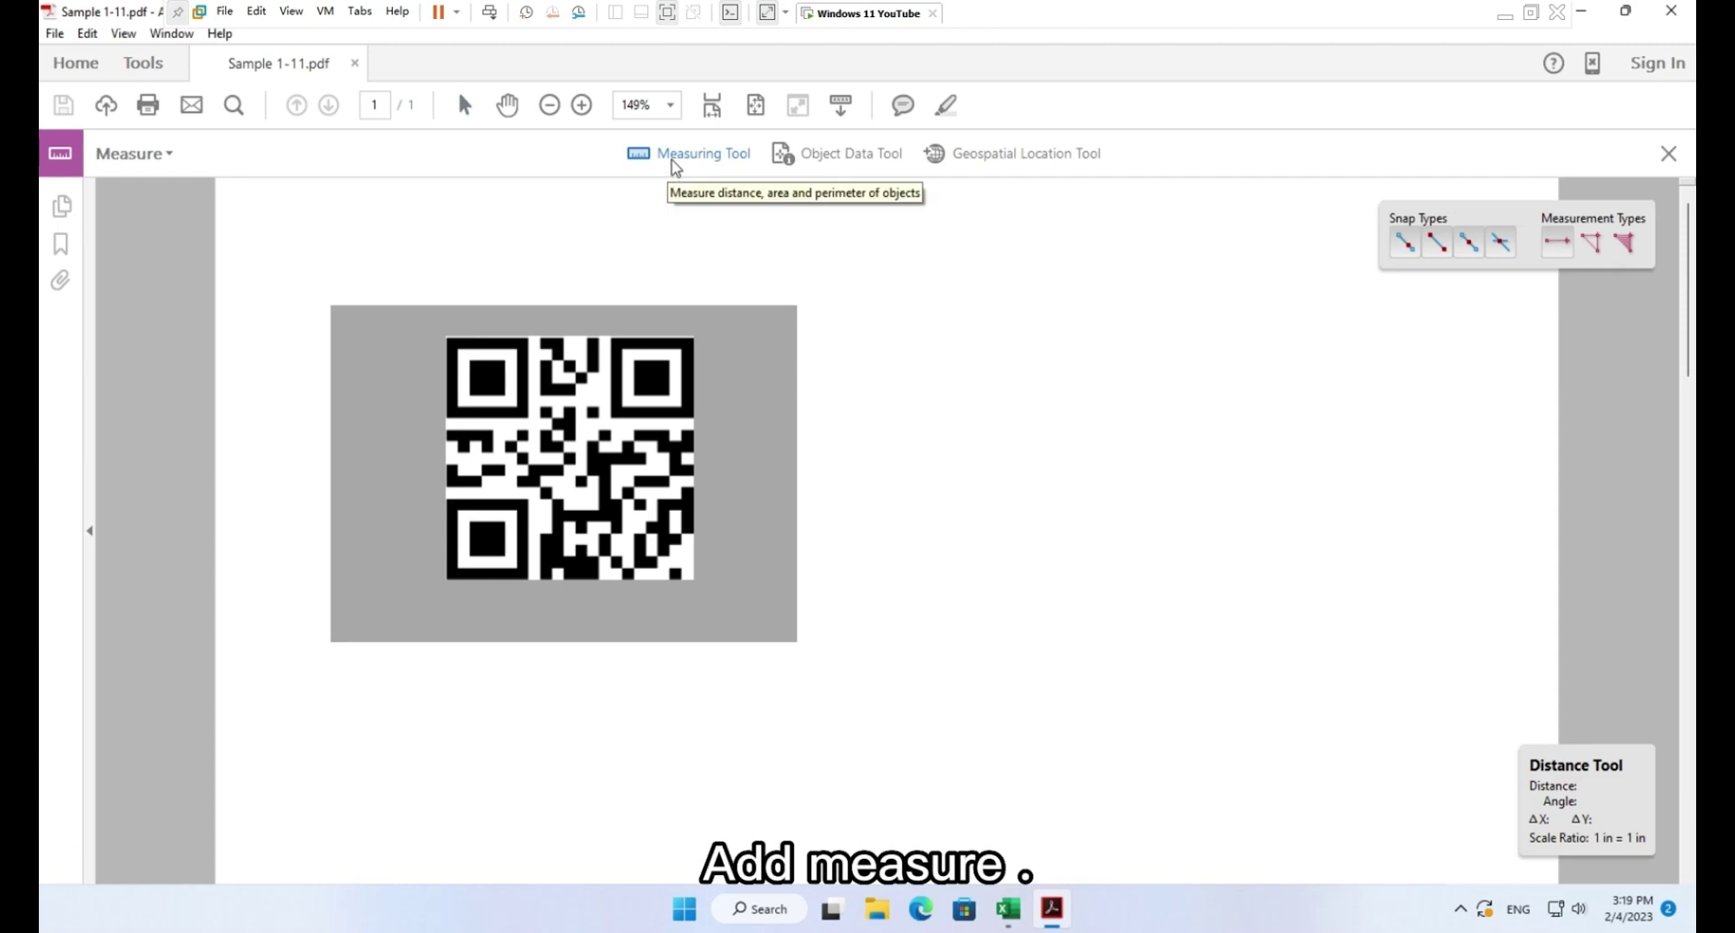
{"action": "left_click", "coordinate": [447, 337]}
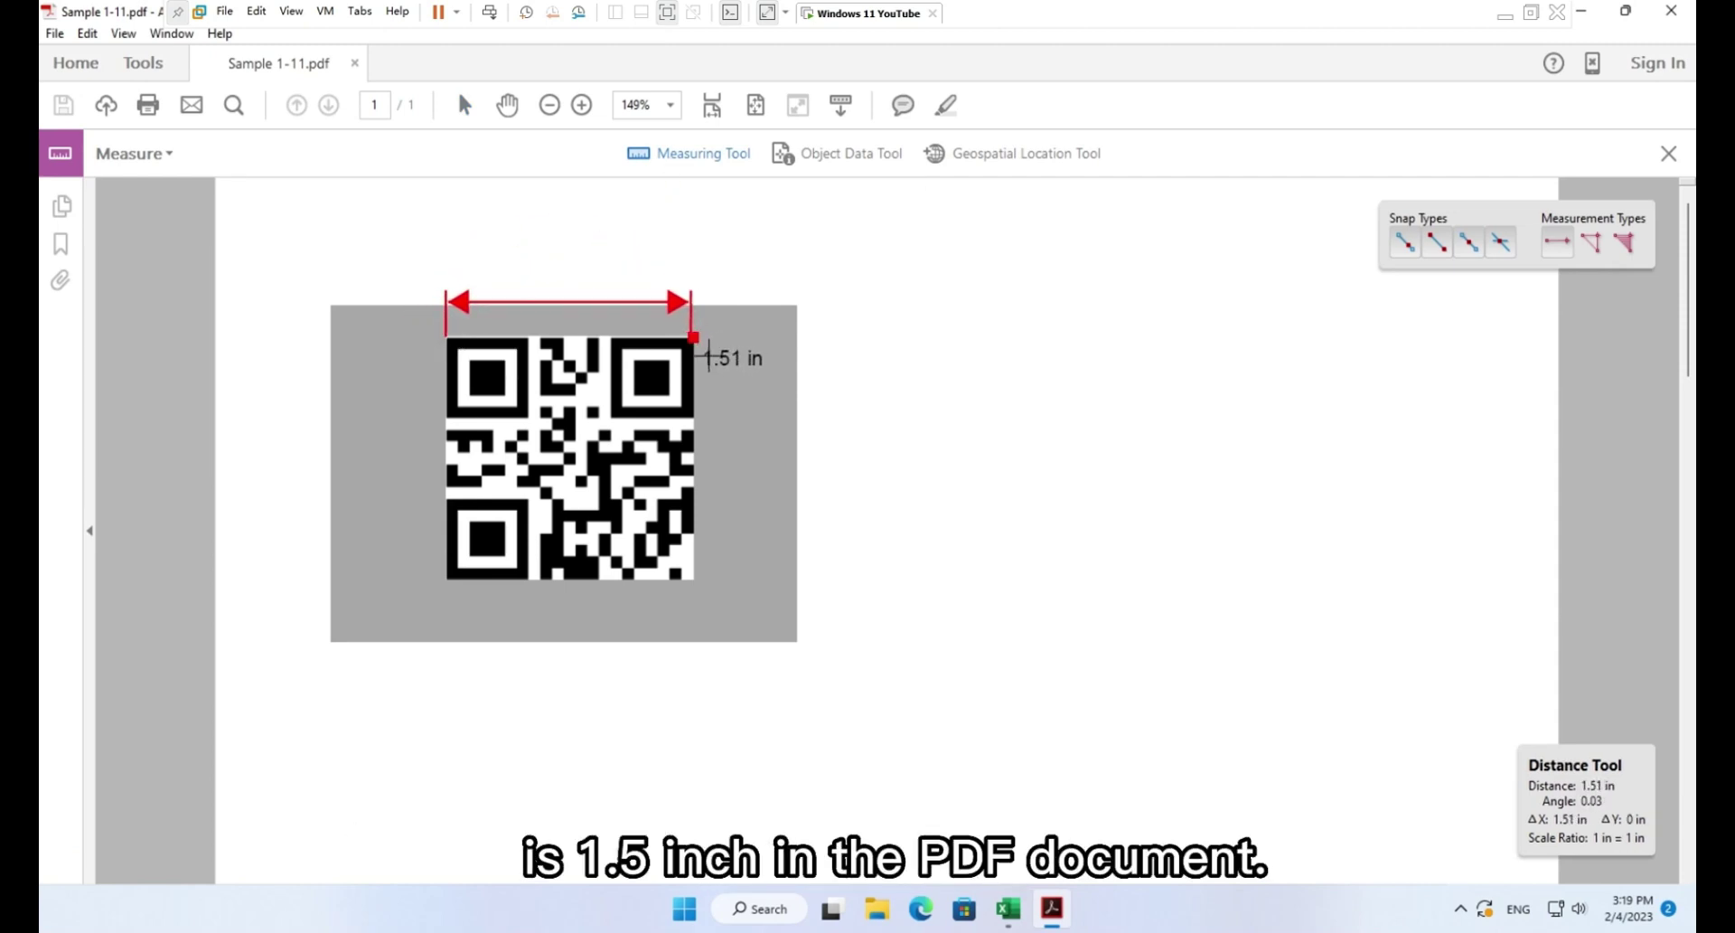
{"action": "left_click", "coordinate": [708, 358]}
{"action": "left_click", "coordinate": [710, 300]}
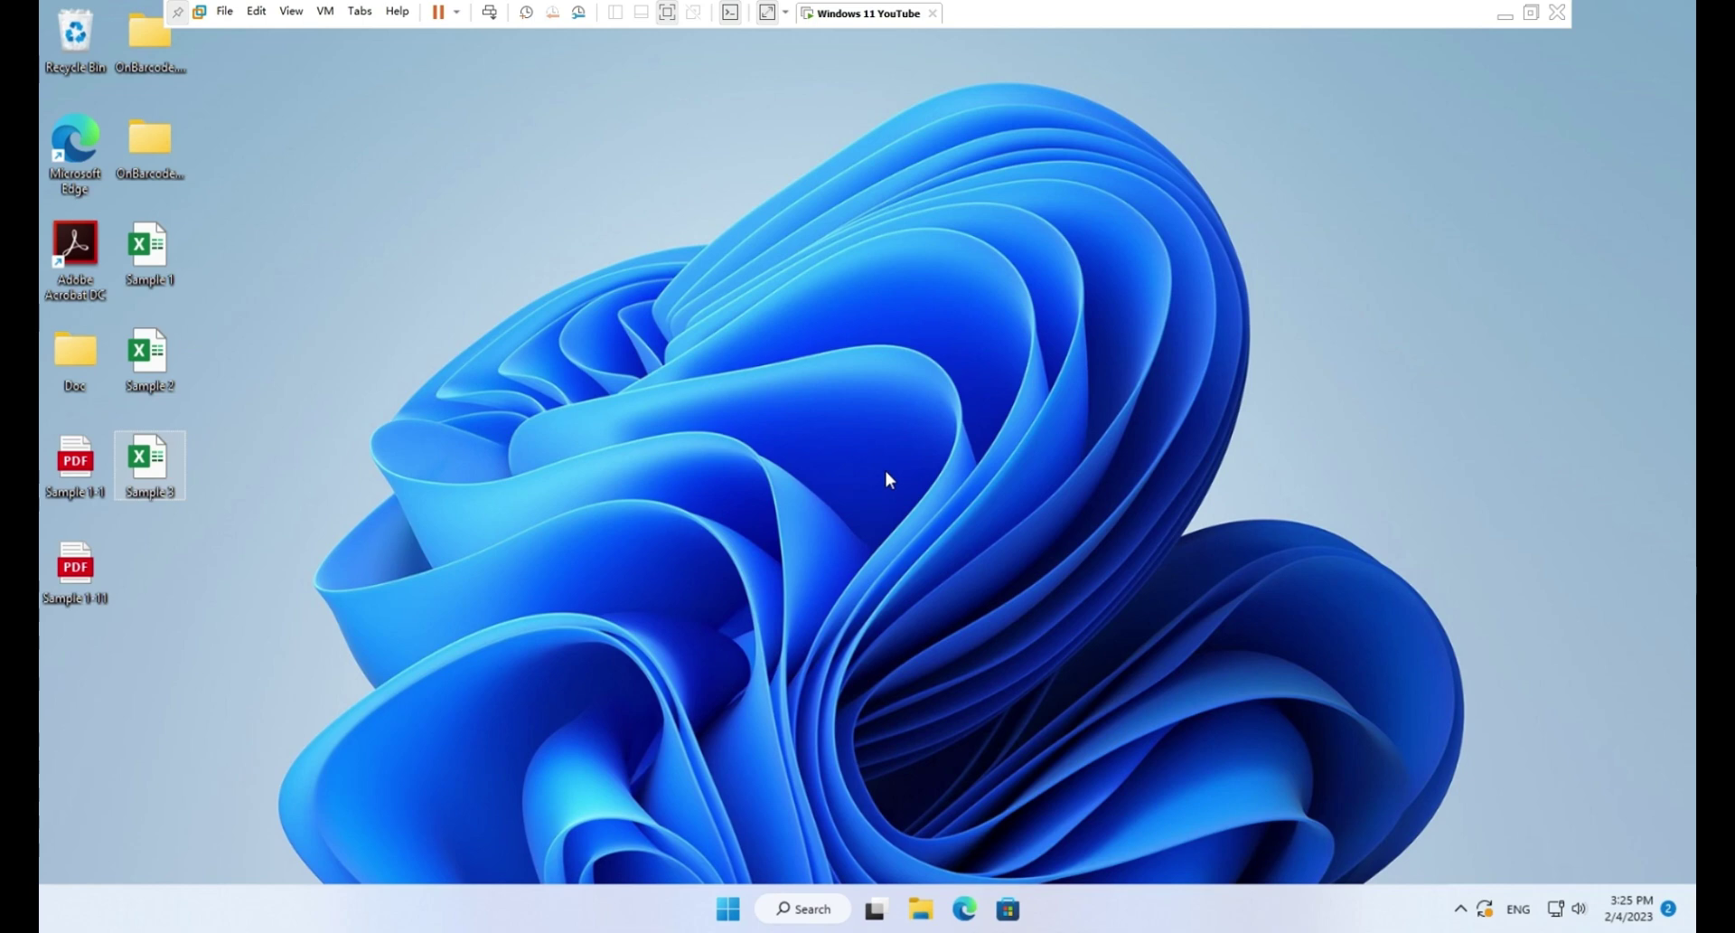
Step: Open Sample 3 and generate a QRCODE template barcode at cell H9 from the Batch Barcode pane
{"action": "double_click", "coordinate": [149, 463]}
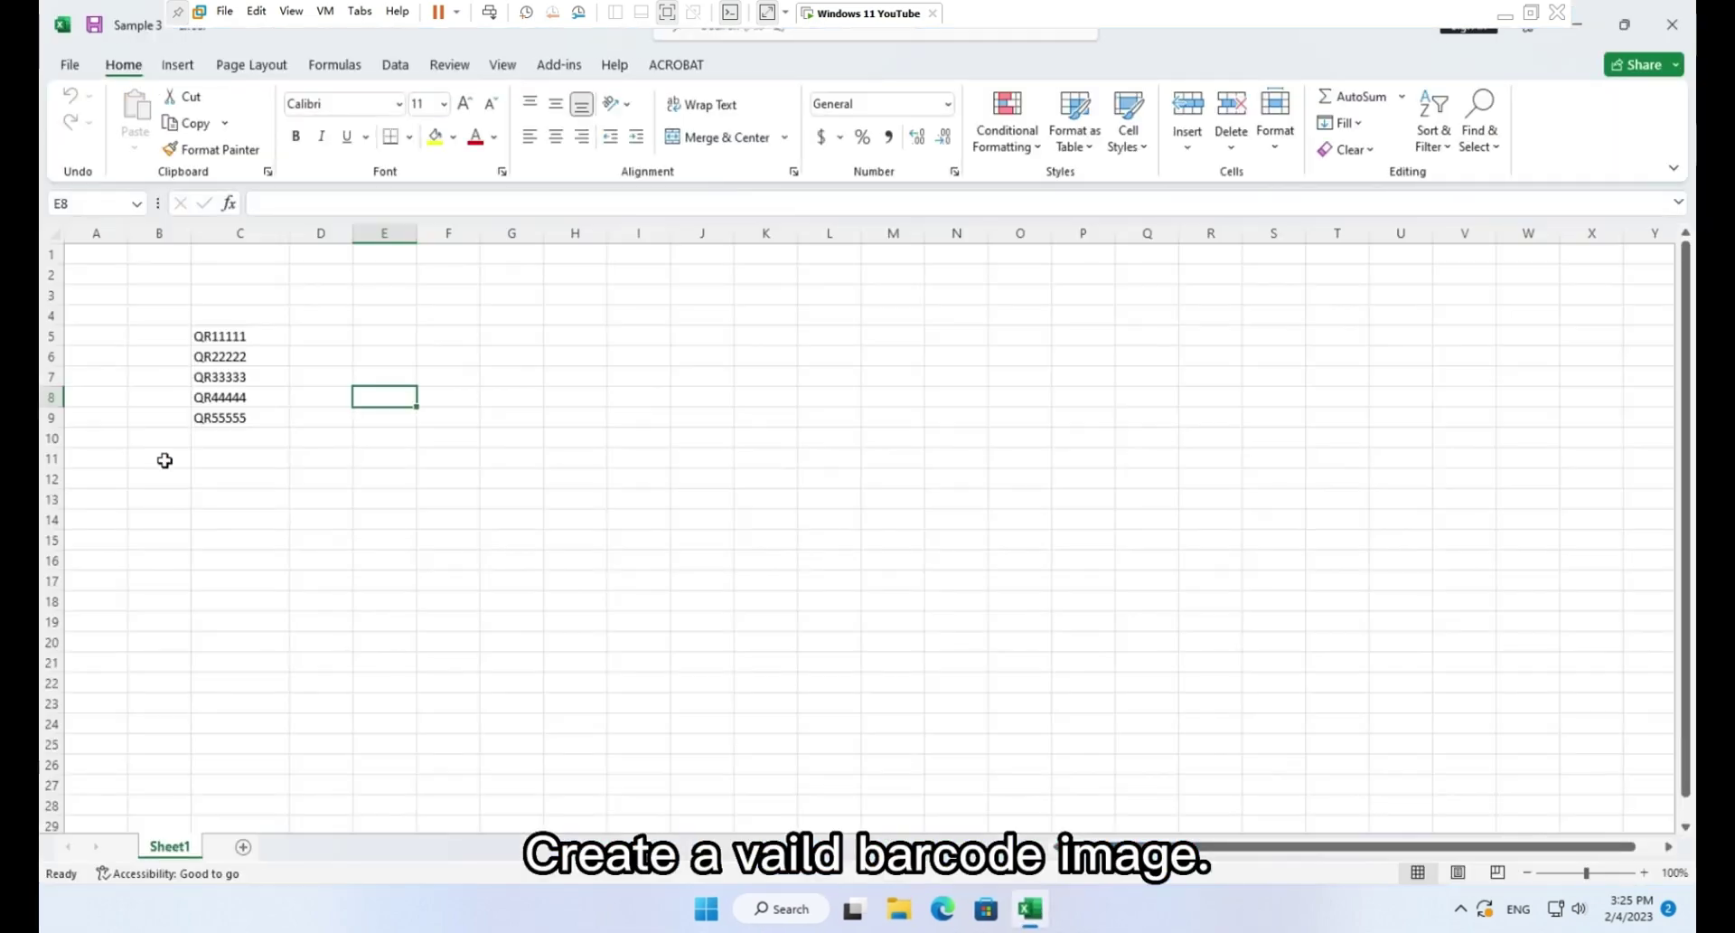
{"action": "left_click", "coordinate": [560, 64]}
{"action": "left_click", "coordinate": [135, 118]}
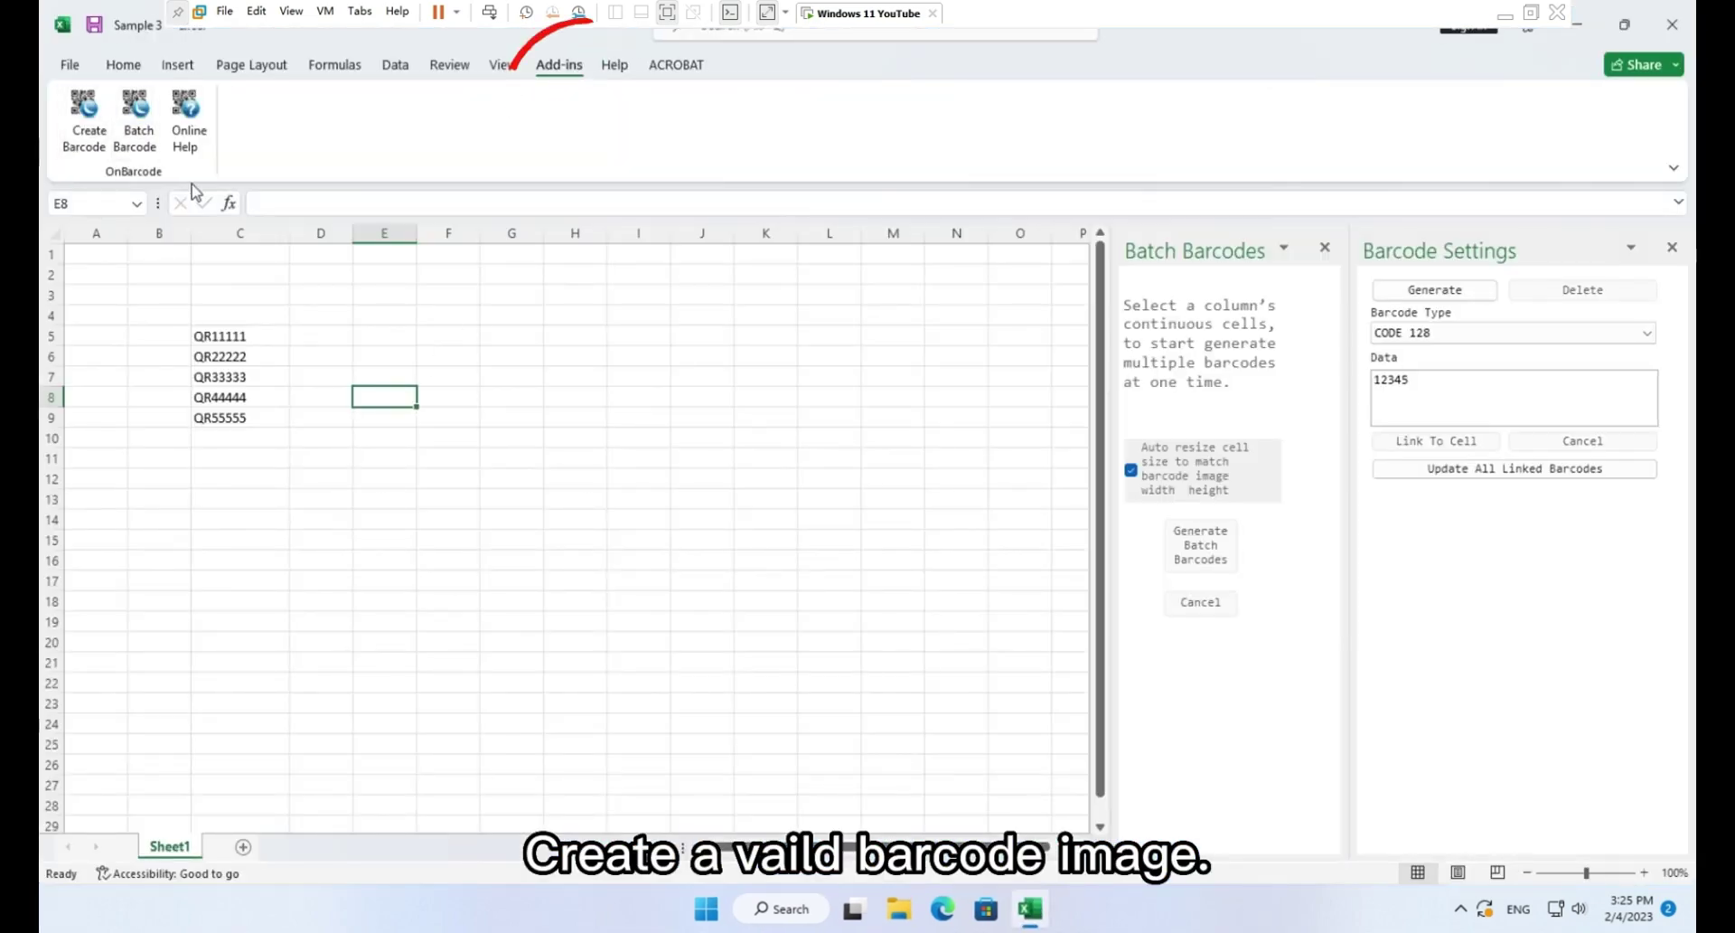
{"action": "left_click", "coordinate": [579, 421]}
{"action": "left_click", "coordinate": [1464, 333]}
{"action": "scroll", "coordinate": [1441, 450], "scroll_direction": "down", "scroll_amount": 3}
{"action": "left_click", "coordinate": [1395, 480]}
{"action": "left_click", "coordinate": [1435, 289]}
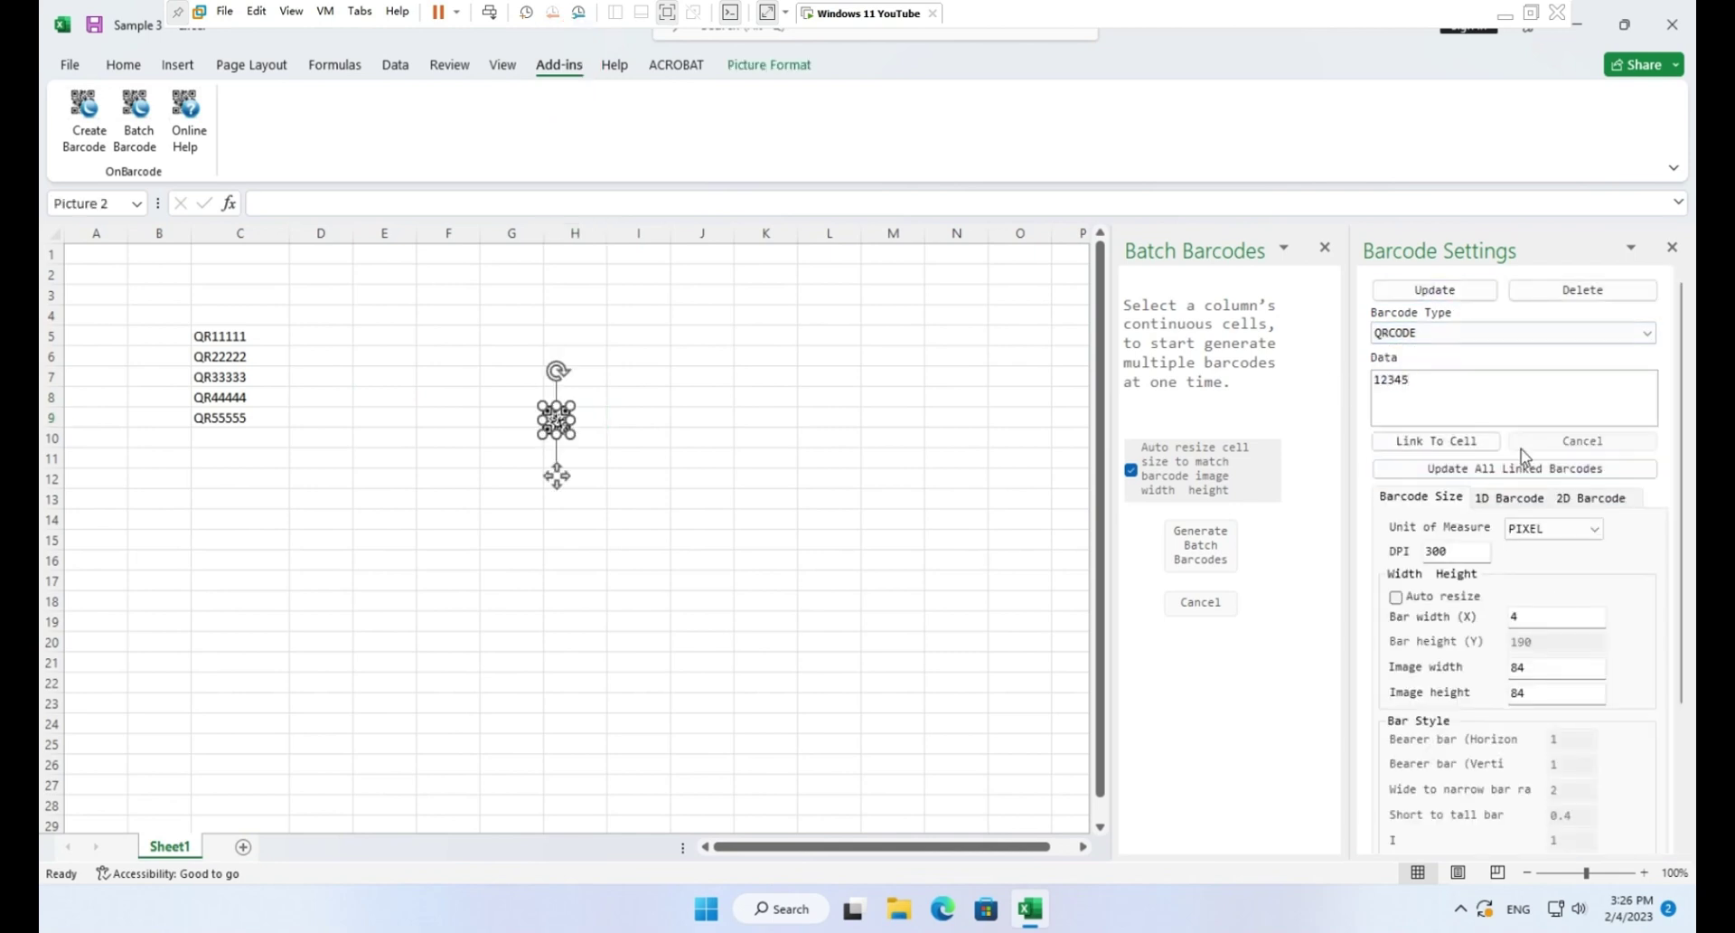
Step: Enlarge the template QR code to bar width 6 and select data cells C5:C9
{"action": "key", "text": "BackSpace"}
{"action": "type", "text": "6"}
{"action": "left_click", "coordinate": [1466, 292]}
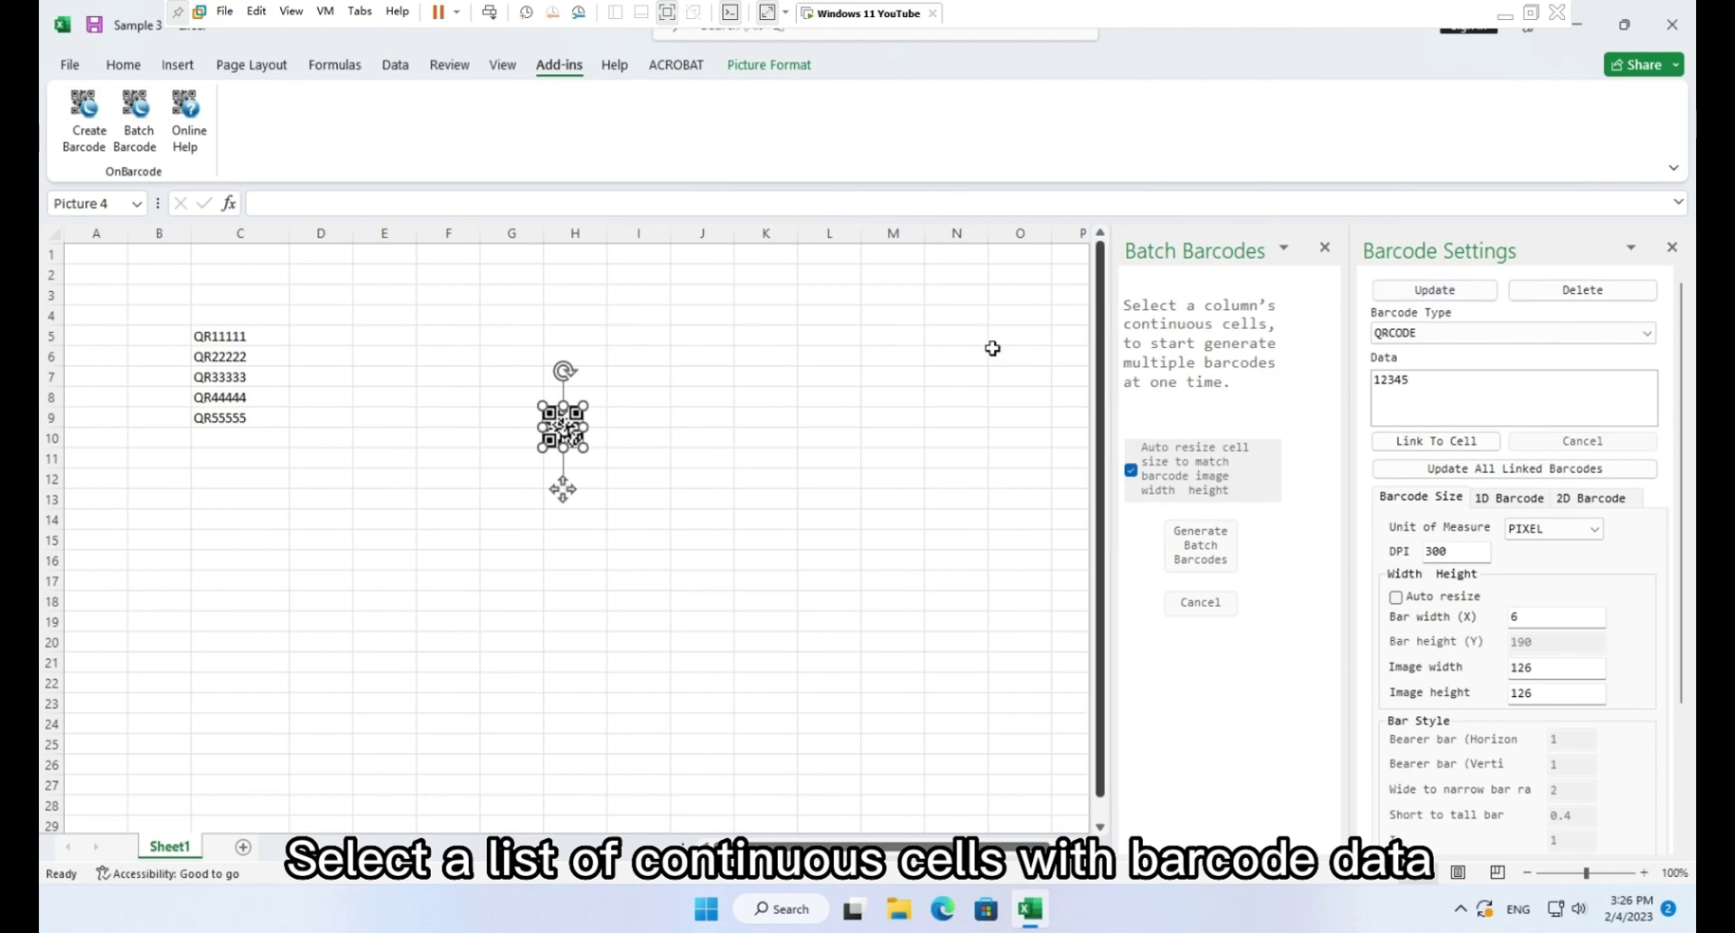
{"action": "left_click_drag", "start_coordinate": [210, 341], "coordinate": [254, 421]}
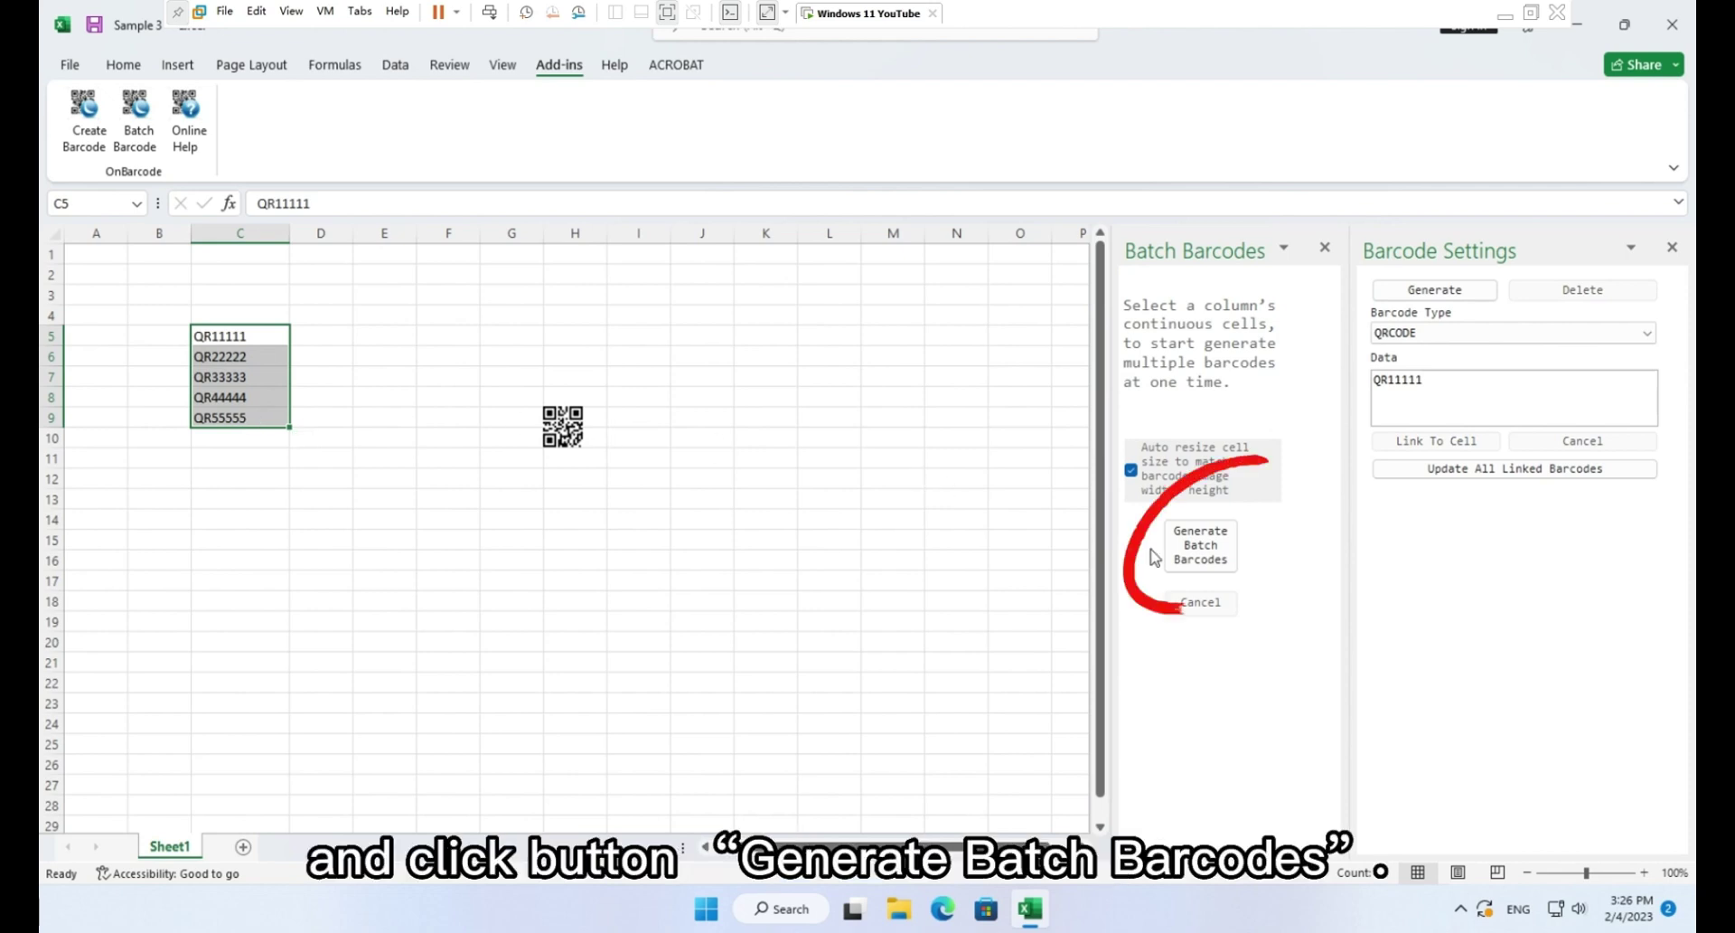
Step: Batch-generate QR codes for C5:C9 from the H9 template, placed starting at E5
{"action": "left_click", "coordinate": [1222, 558]}
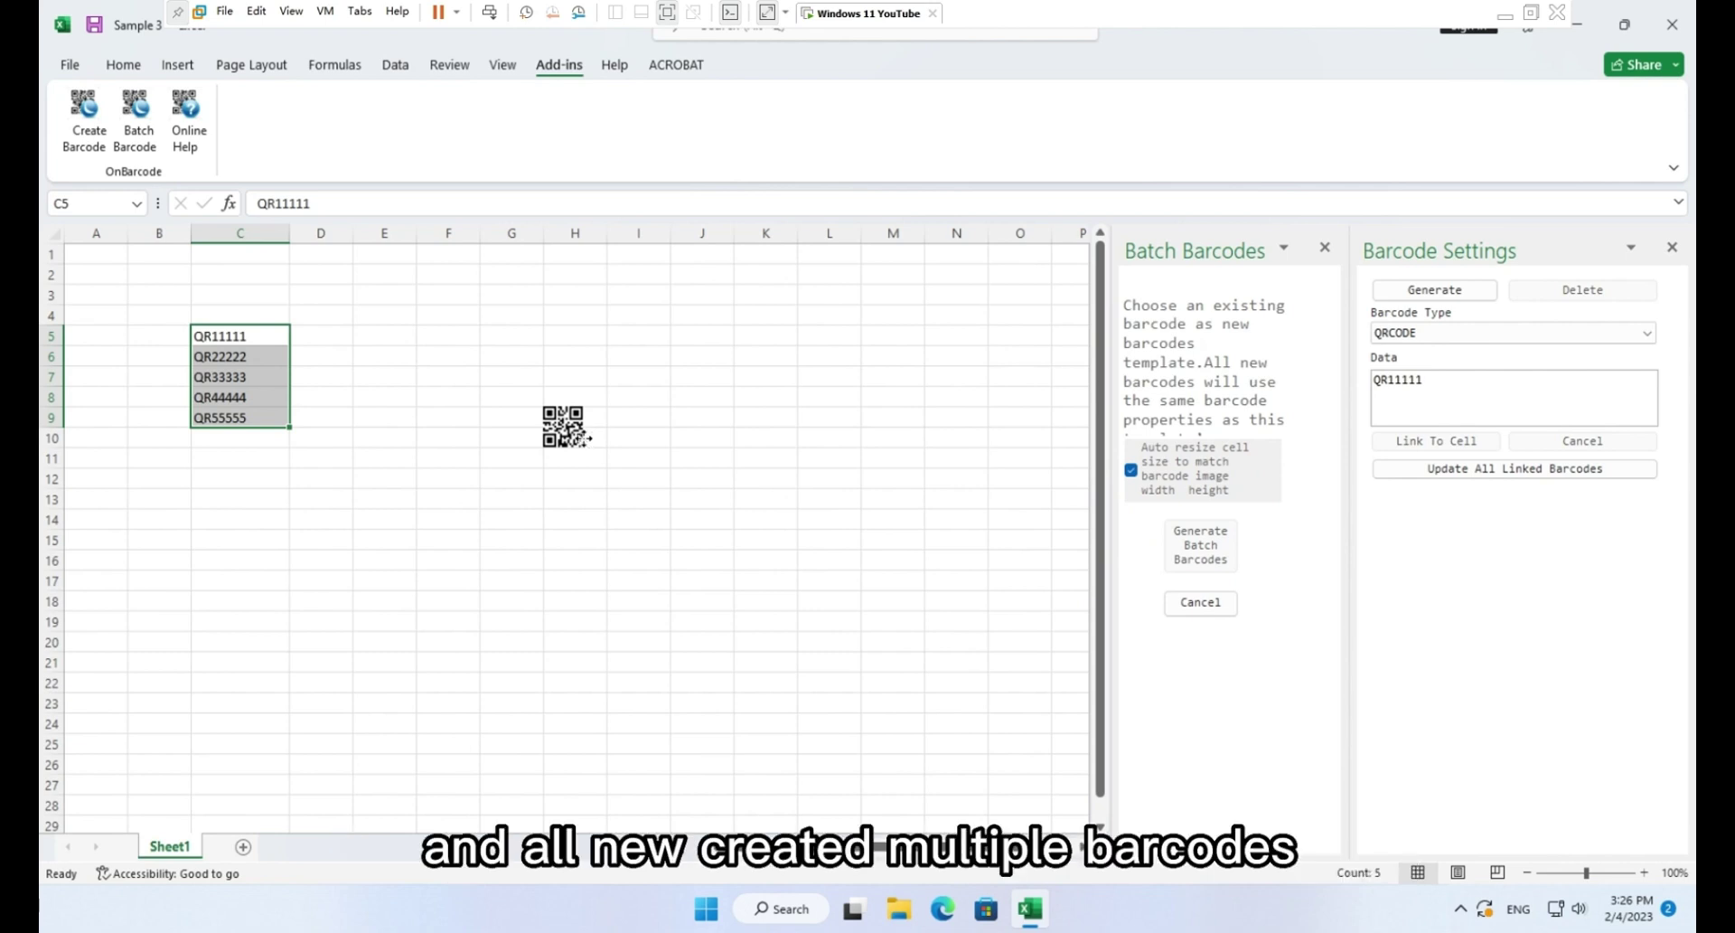
{"action": "left_click", "coordinate": [578, 445]}
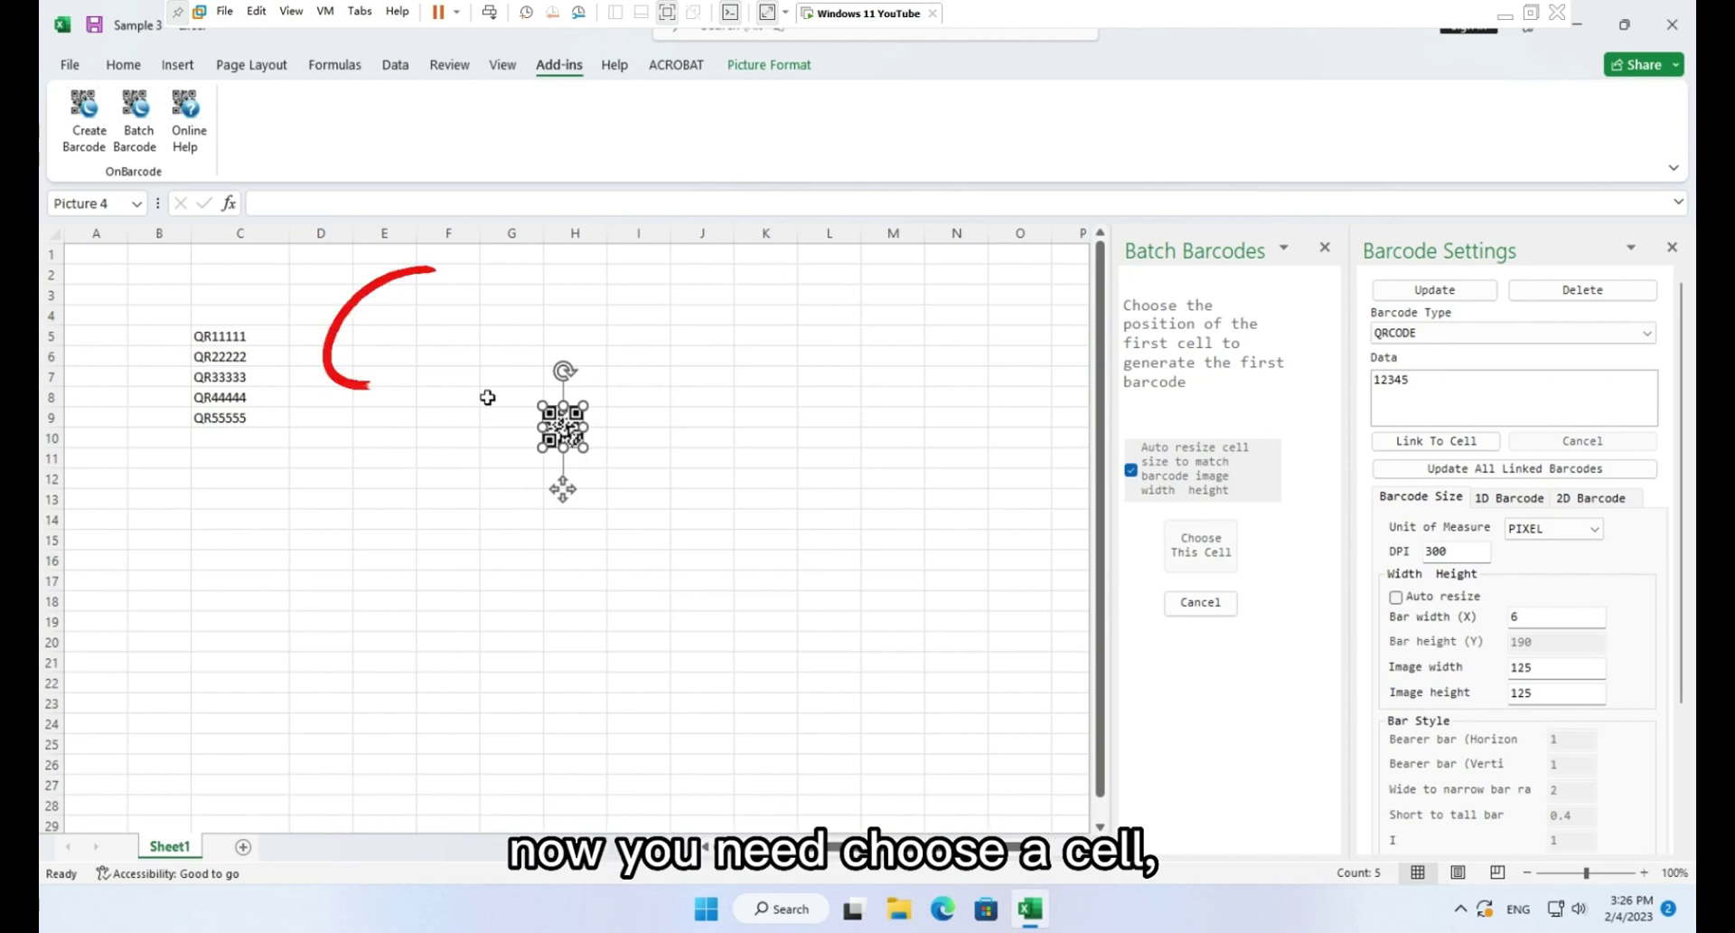
{"action": "left_click", "coordinate": [390, 341]}
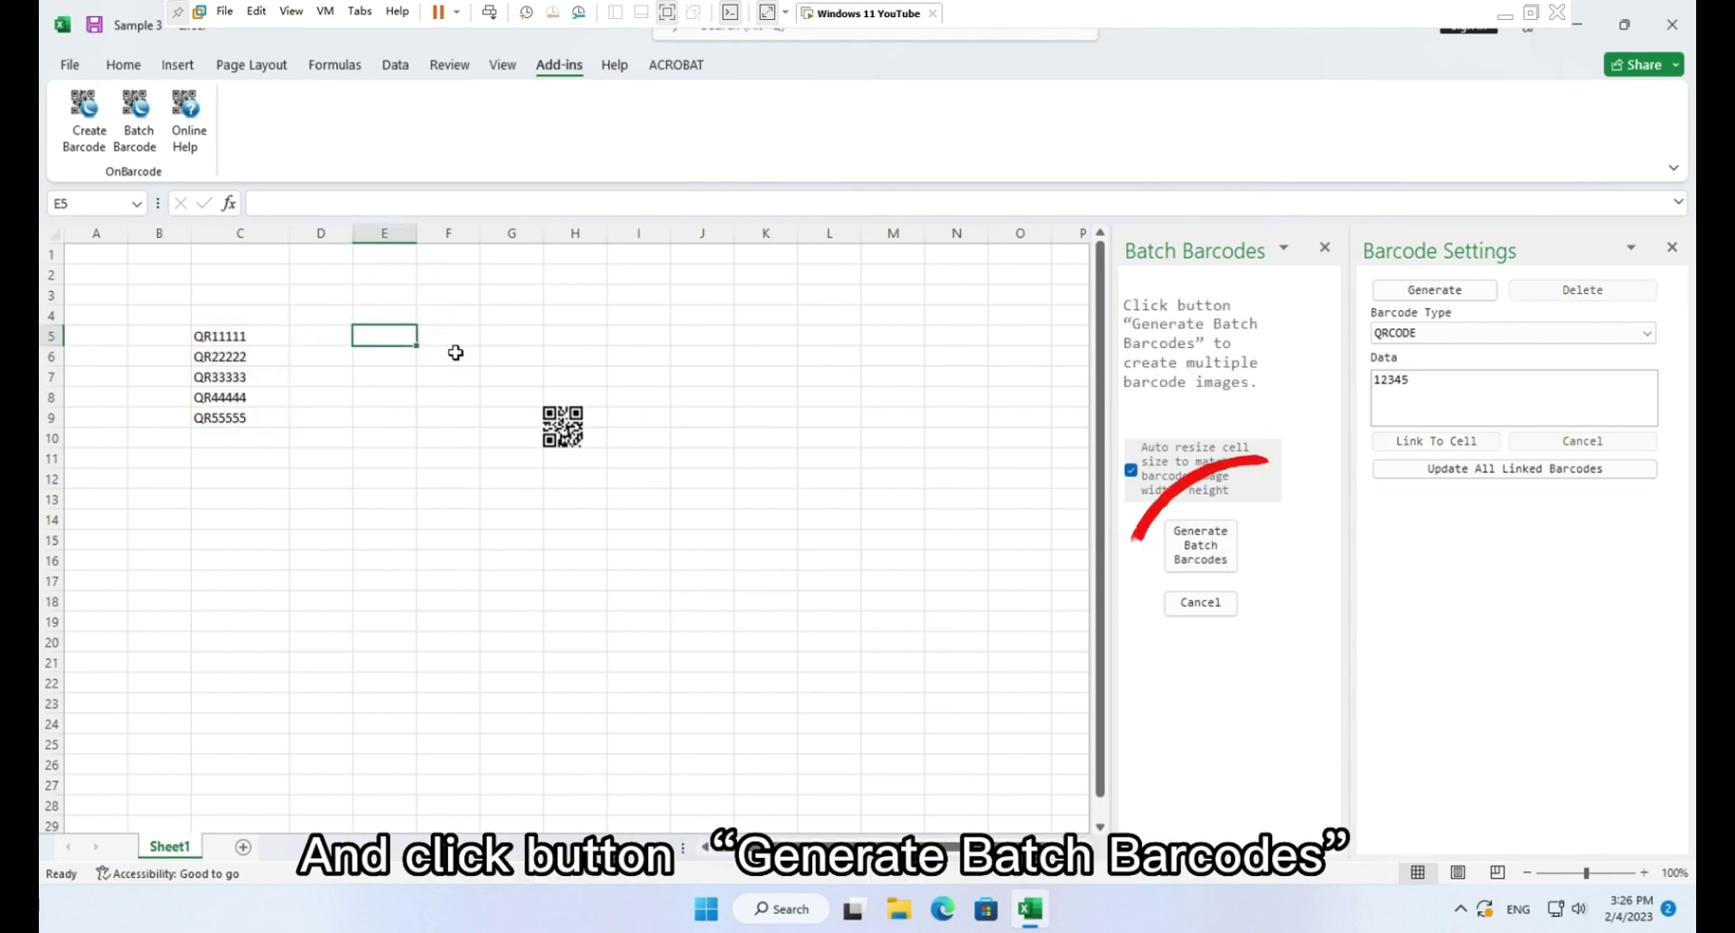
{"action": "left_click", "coordinate": [1215, 566]}
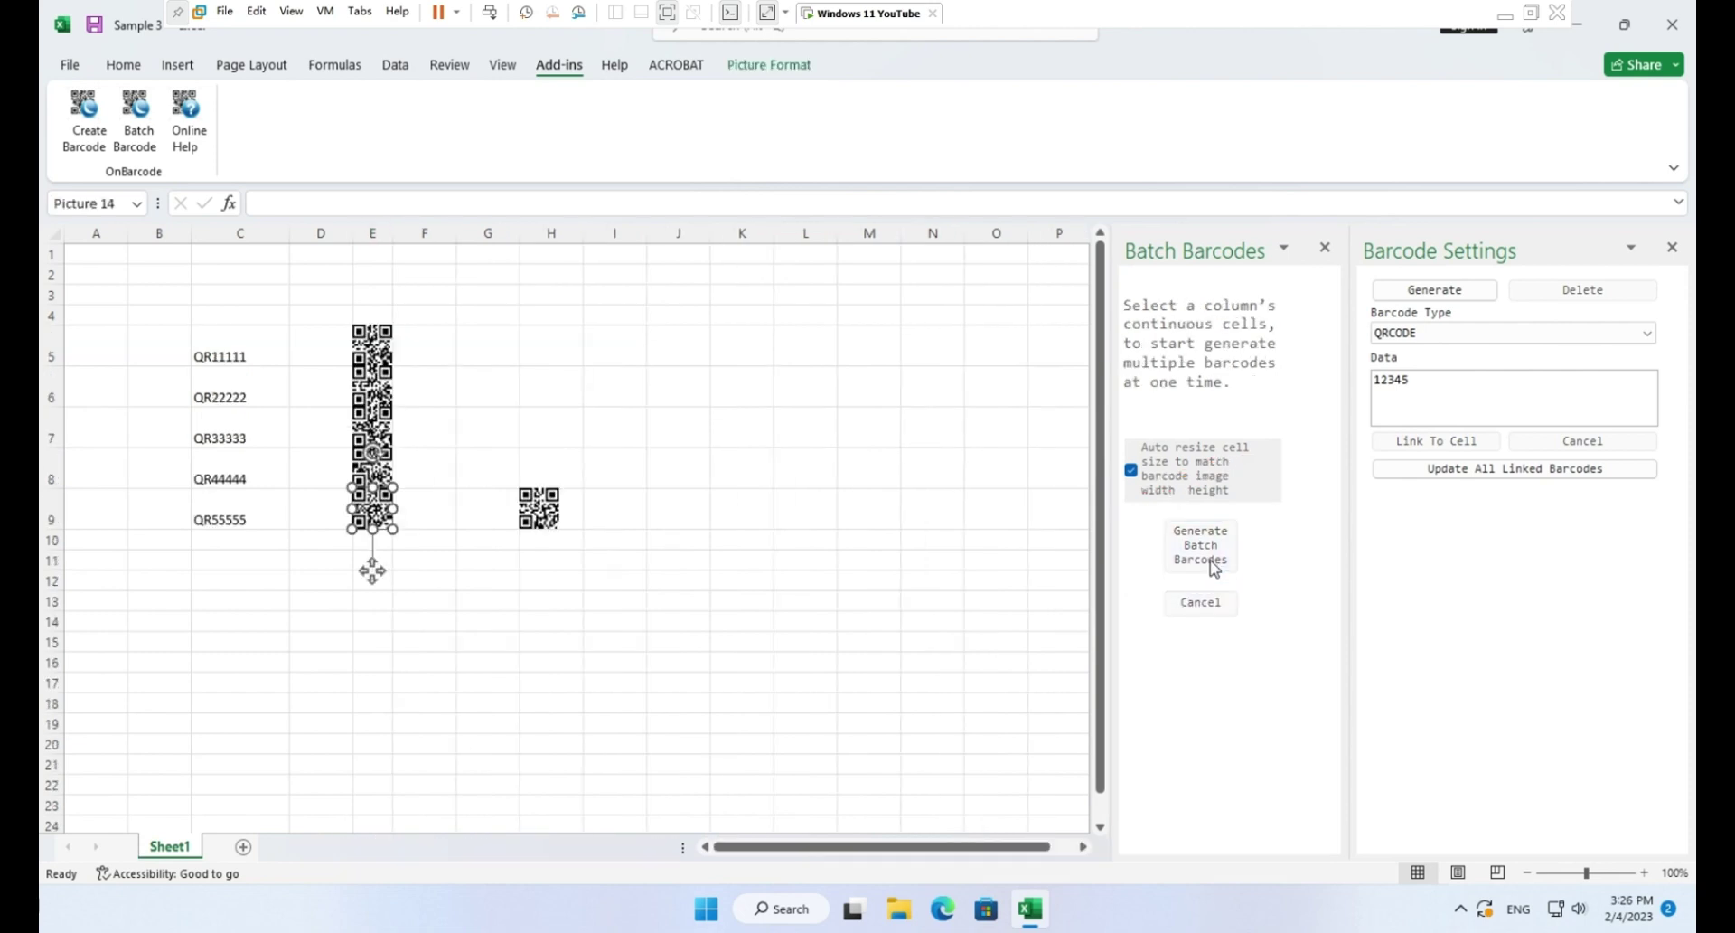